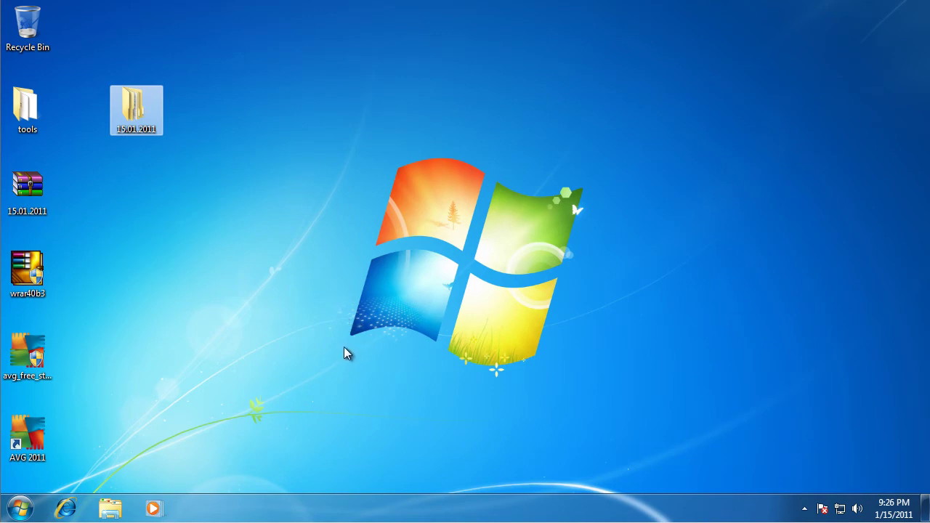
- Permanently delete the old 15.01.2011 folder from the desktop
left_click_drag(162, 99, 122, 39)
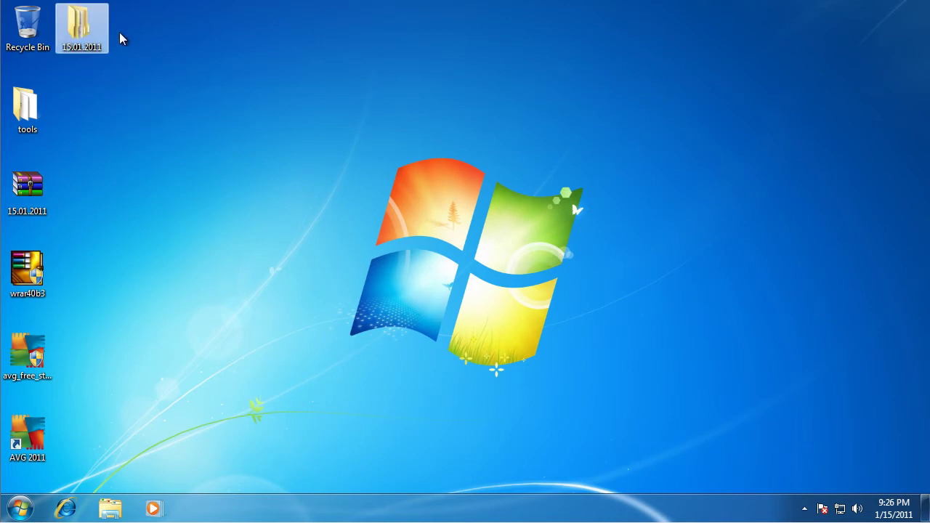
left_click(82, 53)
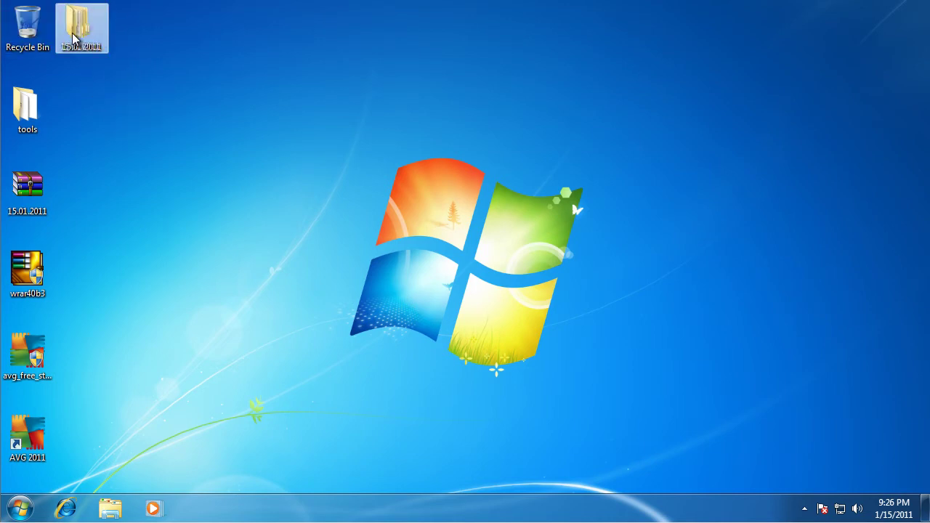
key("shift+Delete")
key("Return")
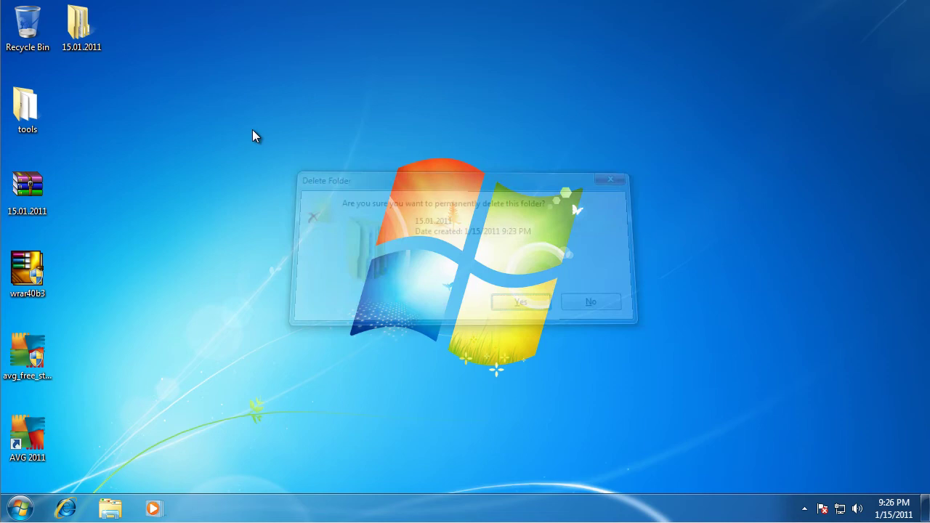
- Extract 15.01.2011.rar to a 15.01.2011 folder using the archive password
right_click(48, 179)
left_click(107, 225)
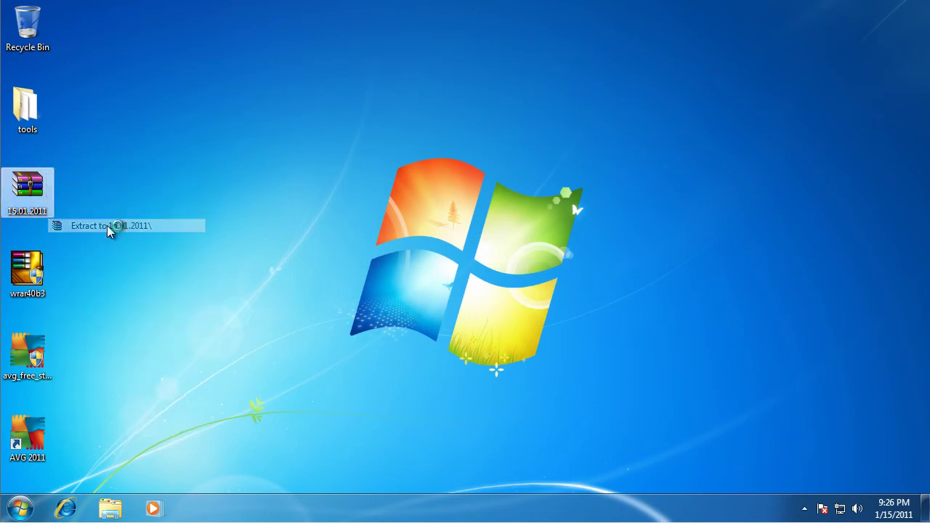
type("12")
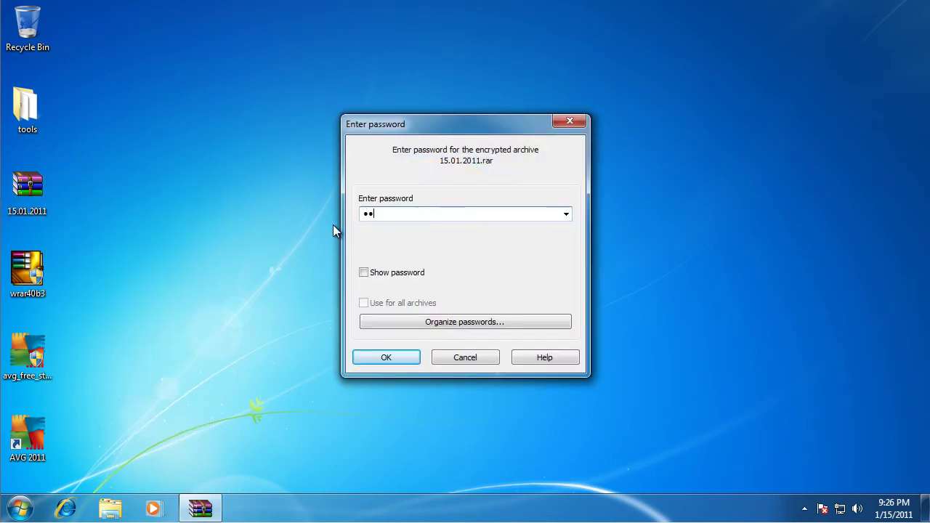
key("Return")
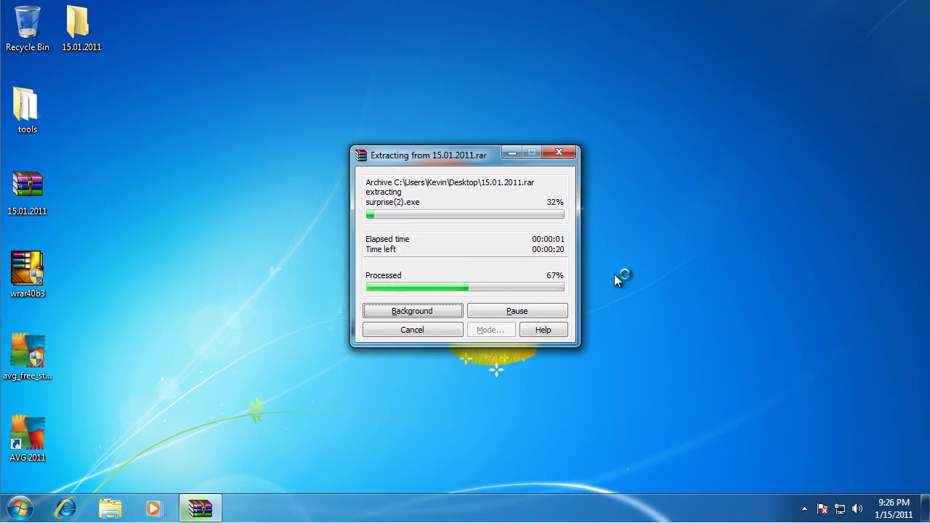
left_click_drag(87, 26, 306, 190)
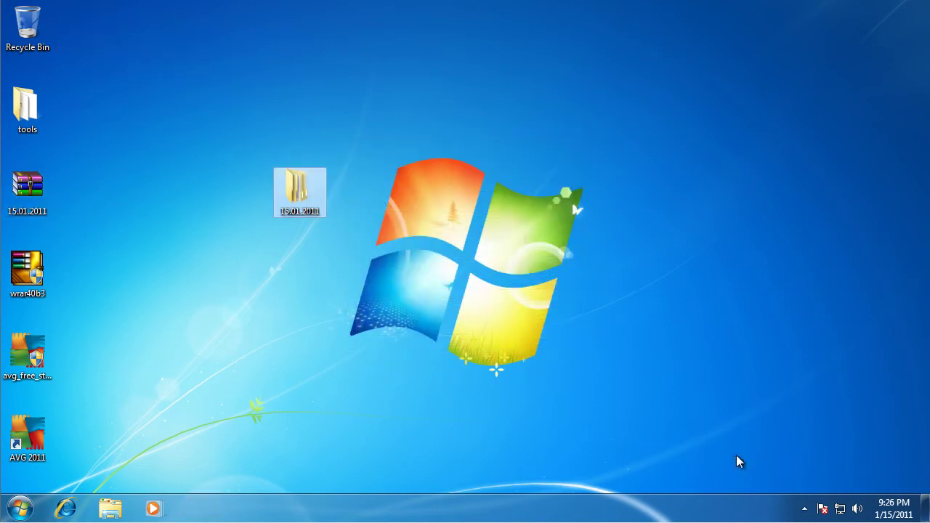
left_click(805, 509)
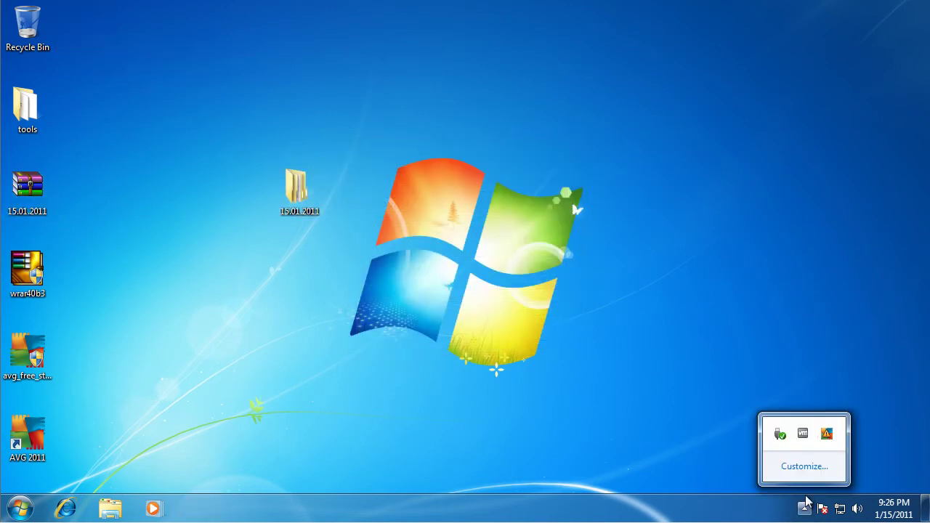
double_click(305, 195)
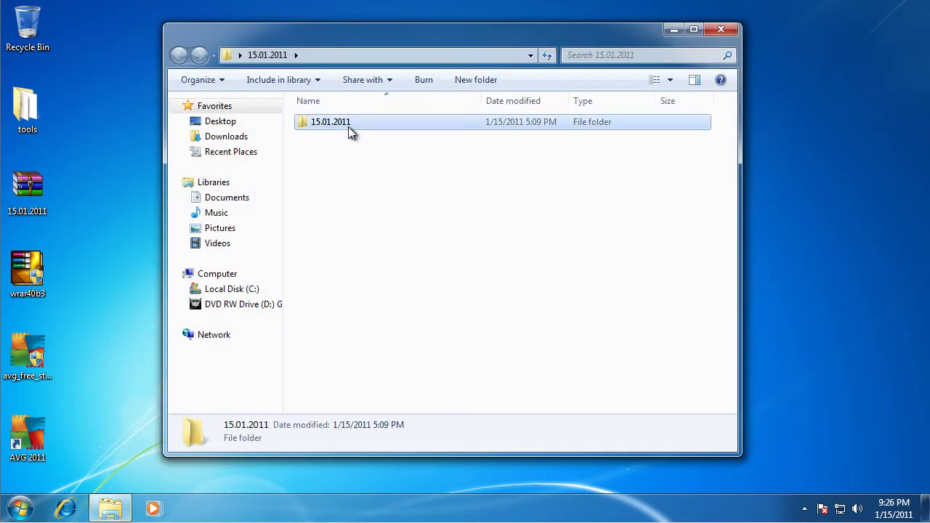
double_click(348, 127)
left_click_drag(734, 136, 749, 376)
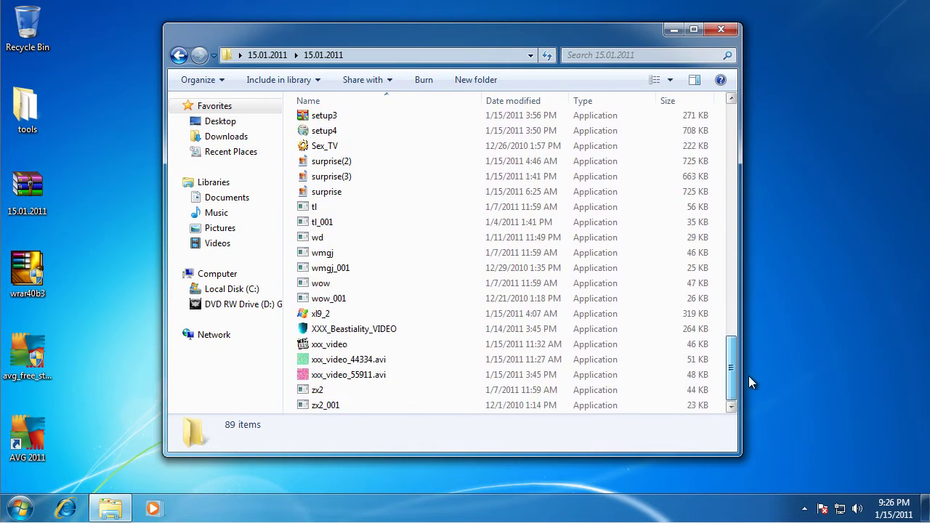
left_click(723, 33)
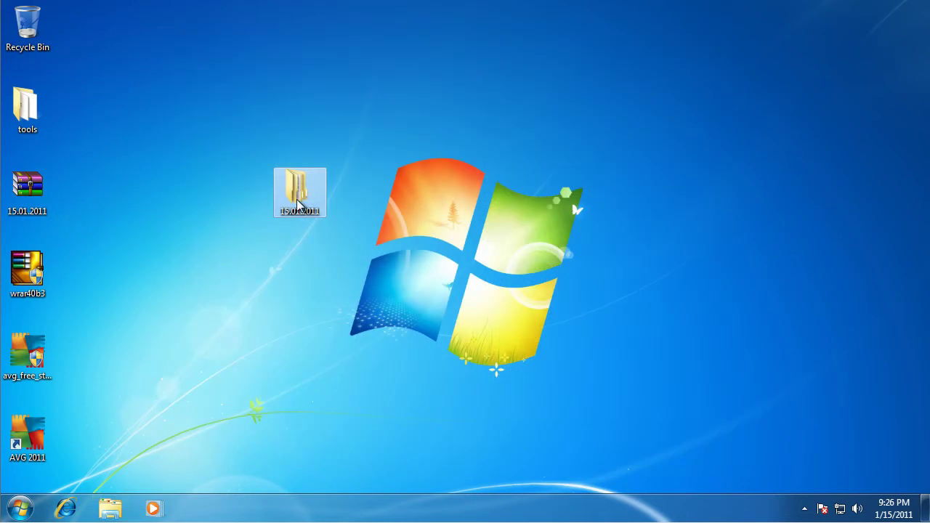
right_click(301, 197)
left_click(373, 468)
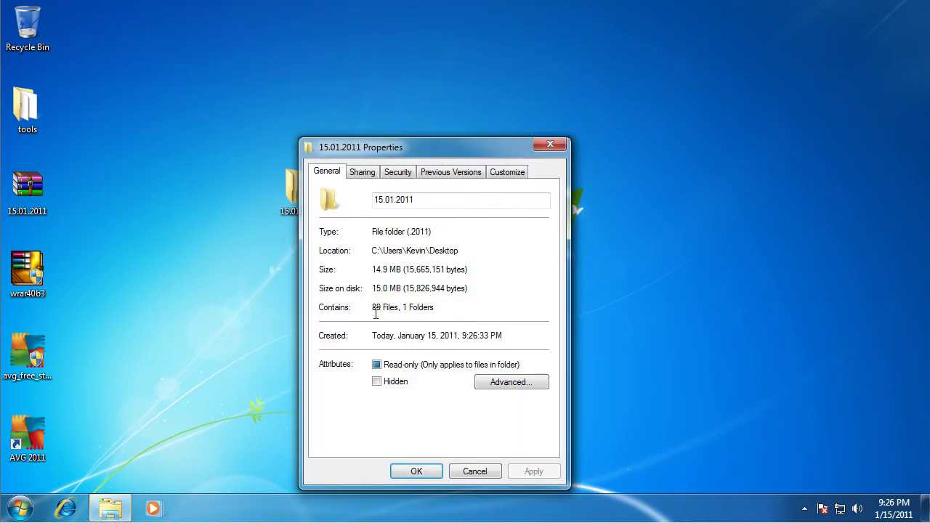
left_click_drag(414, 311, 372, 311)
- Dismiss the AVG prompts and notifications, then open the AVG main window from the tray
left_click(475, 472)
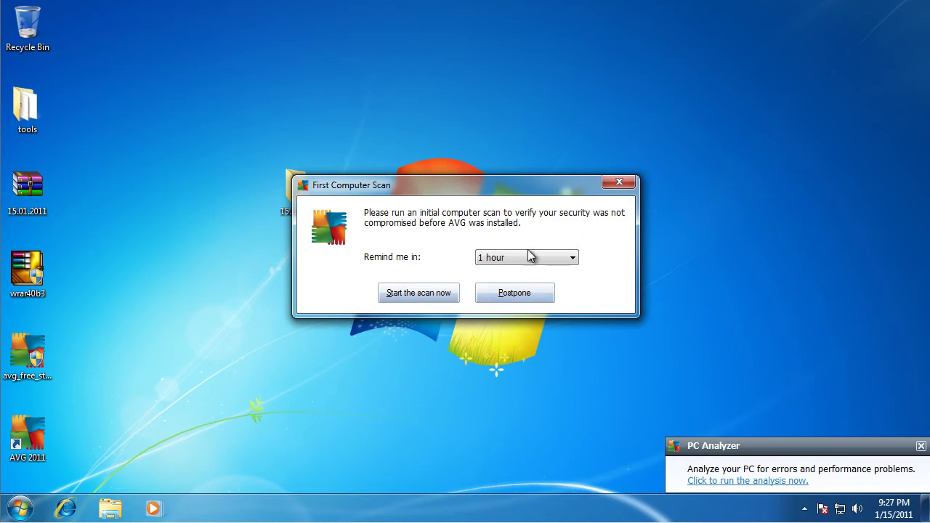
left_click(512, 300)
left_click(921, 447)
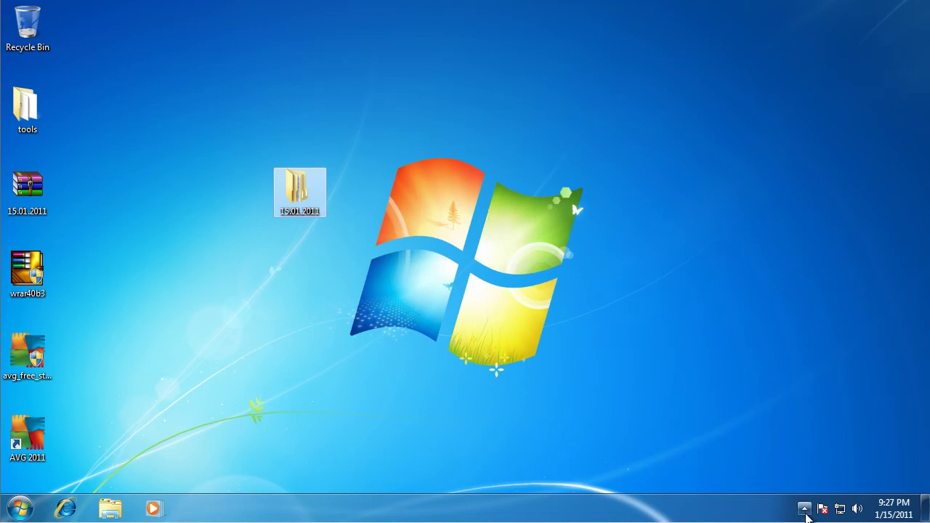
left_click(805, 510)
double_click(826, 436)
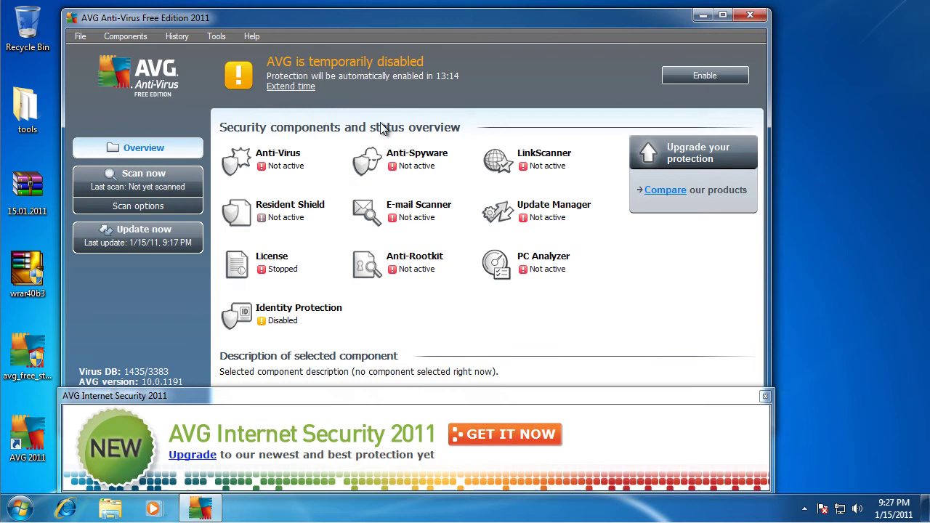
left_click_drag(377, 35, 413, 40)
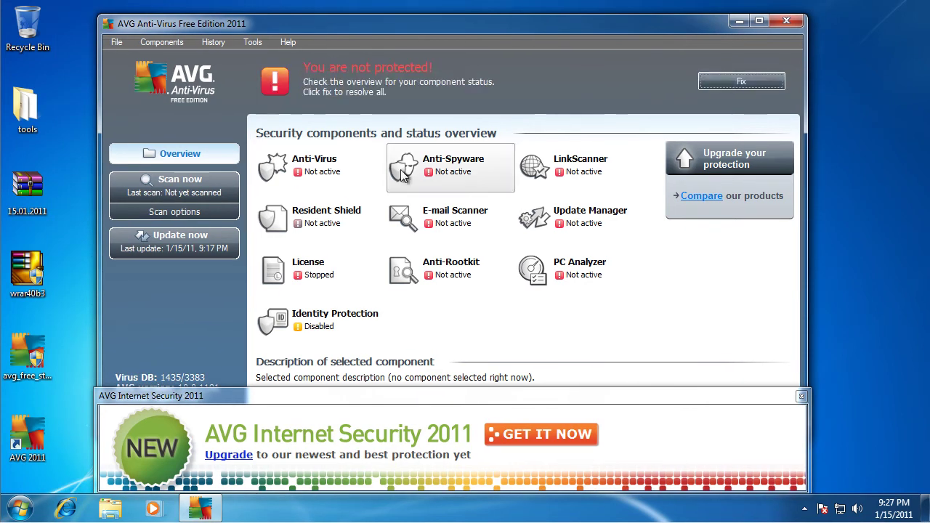
- Try AVG's Fix, acknowledge the offline repair error, and look through the advanced settings unchanged
left_click(751, 85)
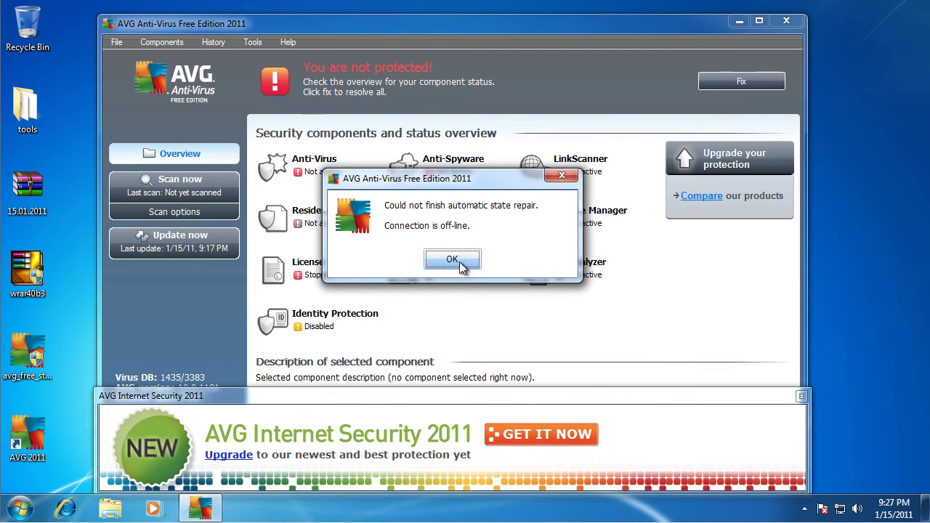
left_click(450, 260)
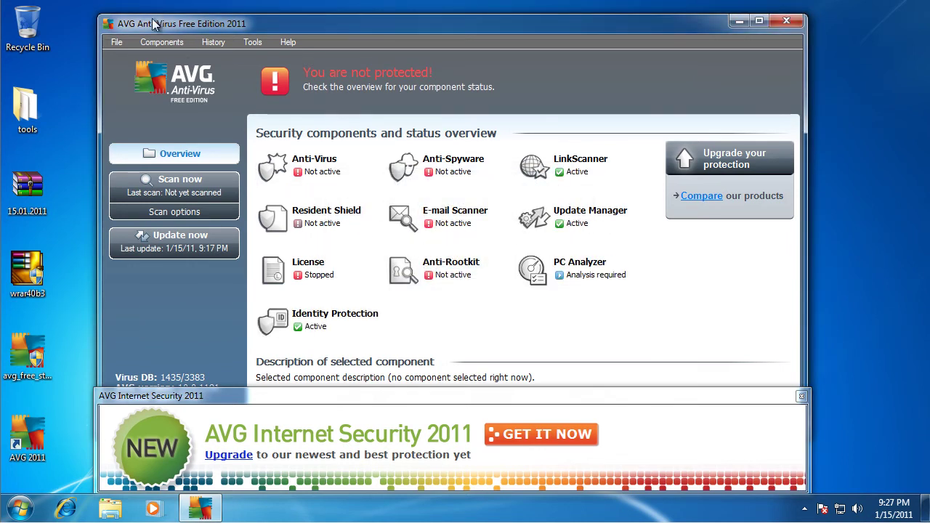
left_click(161, 41)
left_click(252, 41)
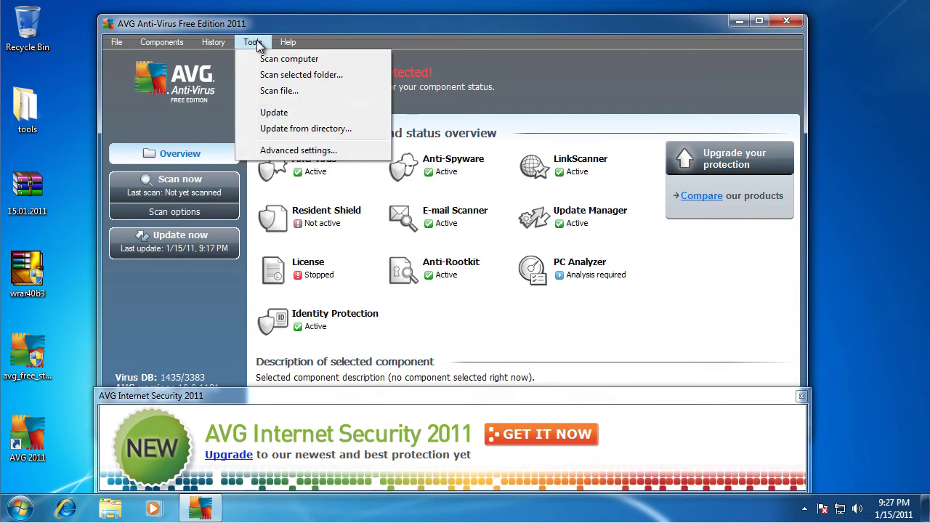
left_click(291, 150)
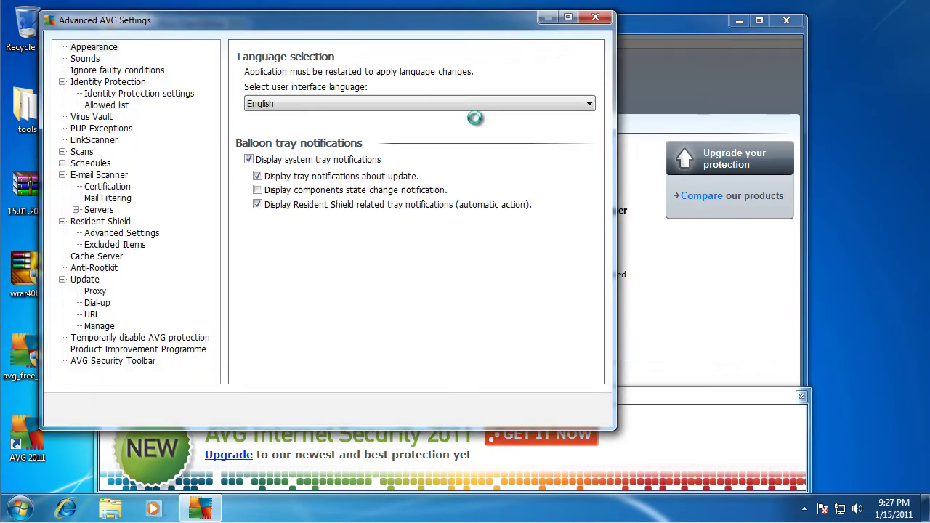
left_click(482, 468)
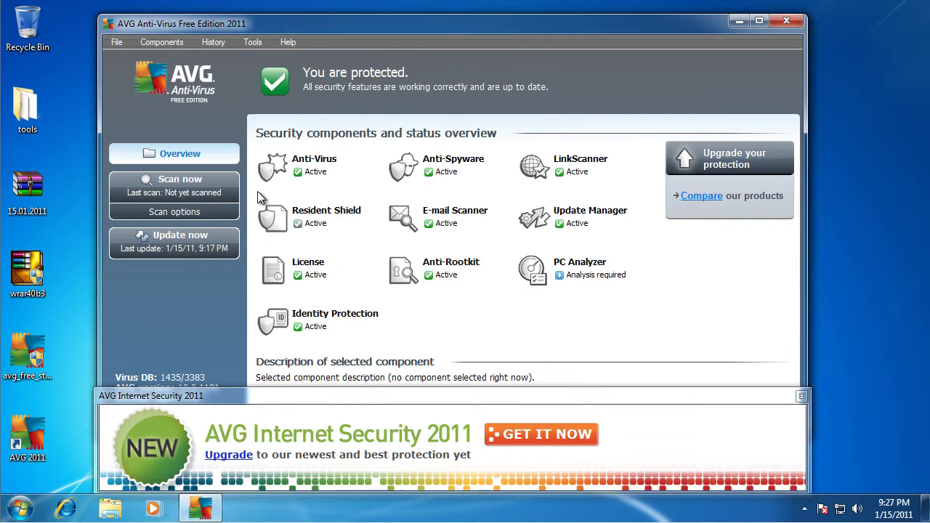
- Set Resident Shield to ignore its state, close the ad, and start a virus database update
right_click(336, 229)
left_click(368, 250)
left_click(802, 396)
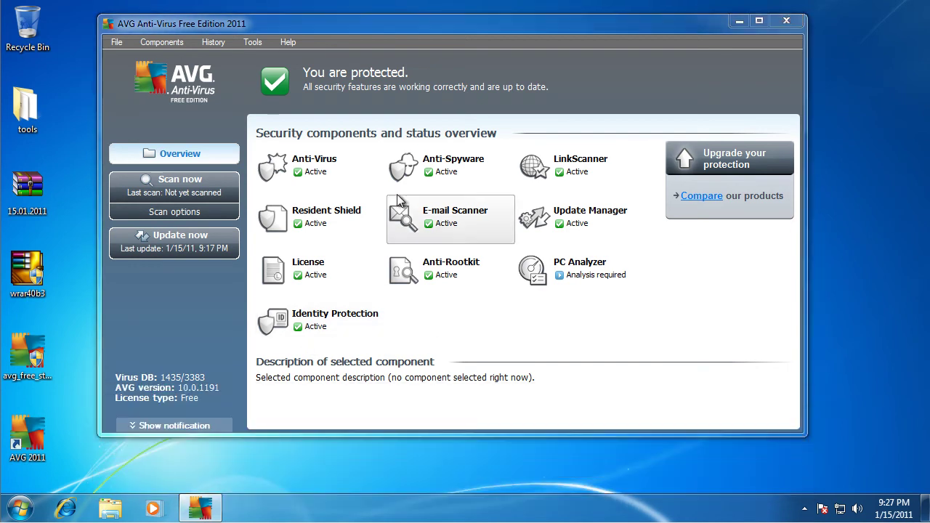
left_click(208, 242)
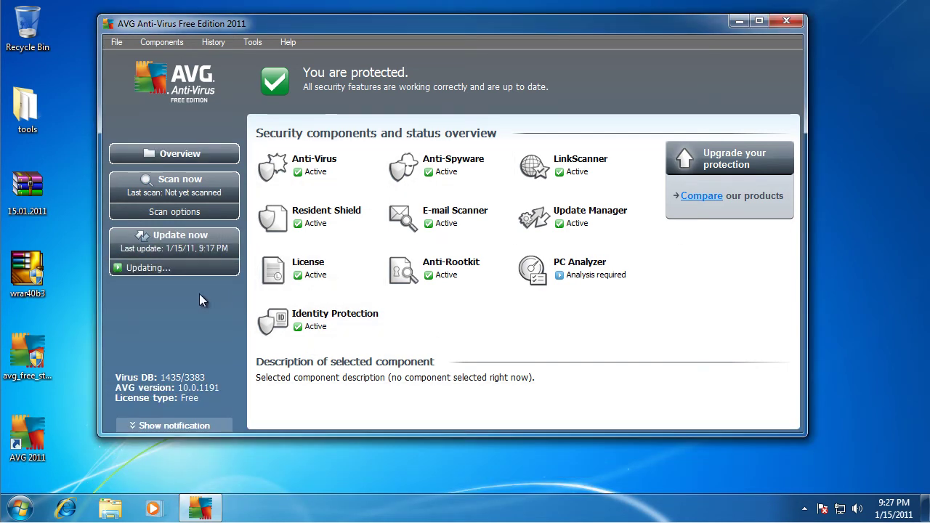
- Check AVG's update progress, then open a subscribed channel from YouTube's subscriptions page
left_click(177, 268)
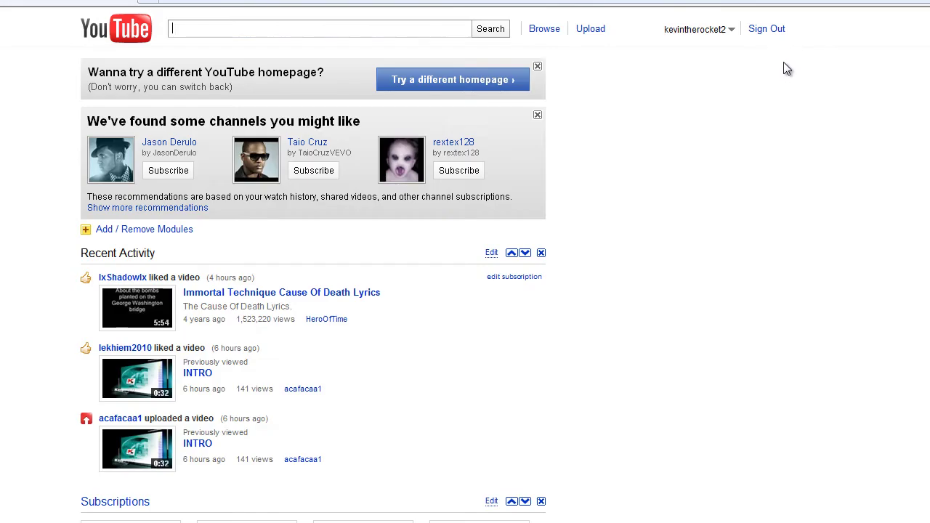
left_click(699, 29)
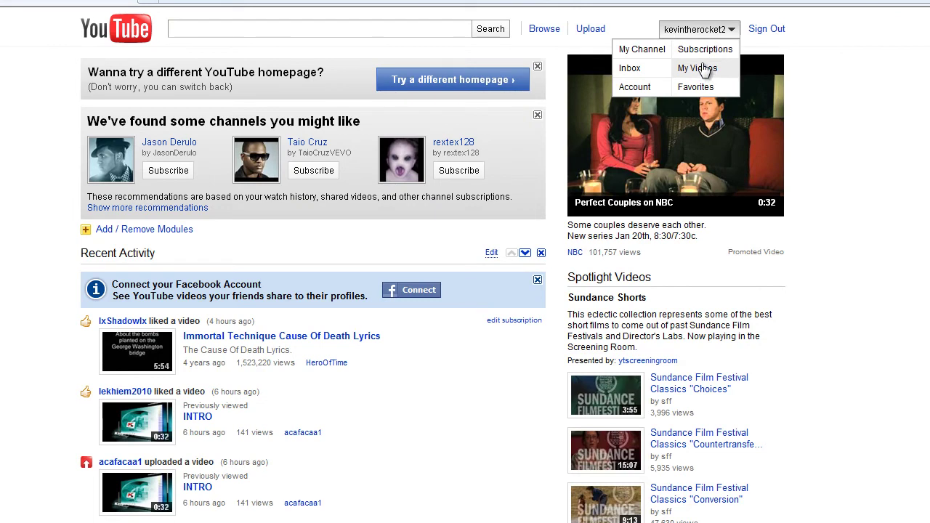
left_click_drag(687, 71, 644, 56)
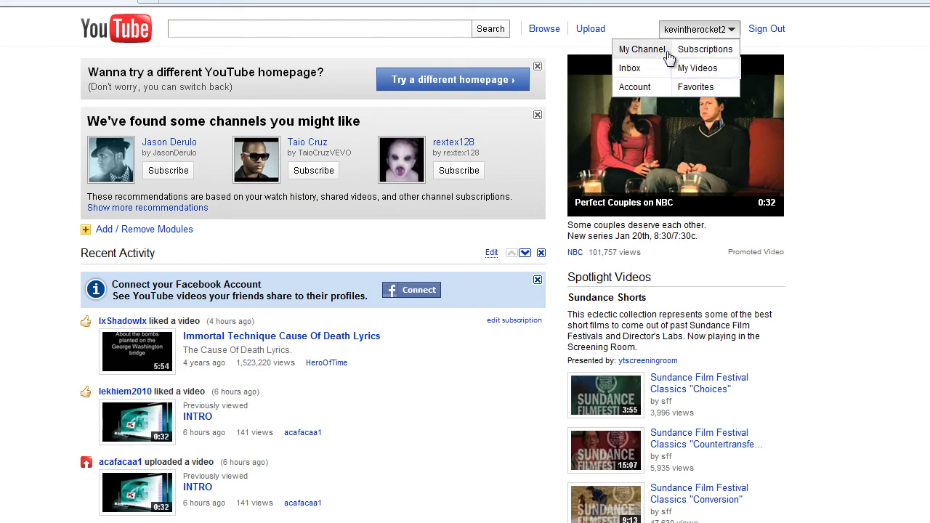
left_click(705, 49)
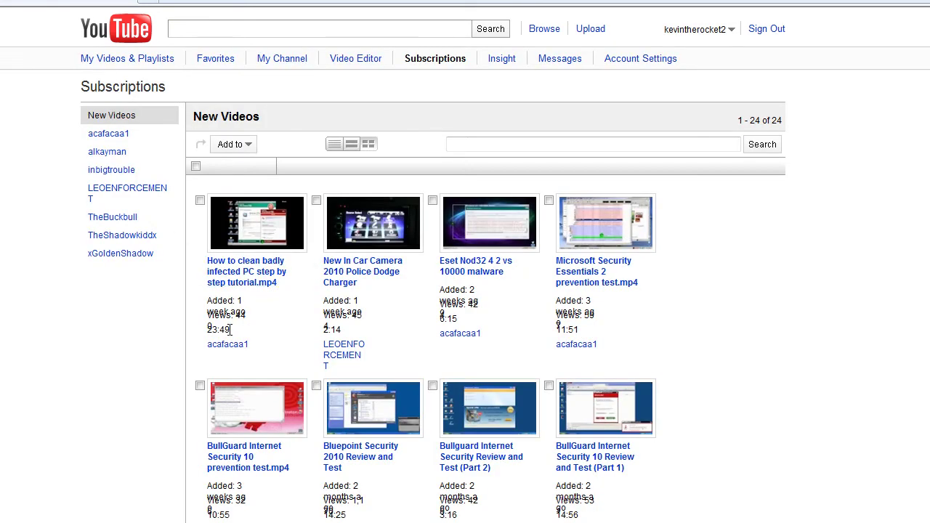
left_click(240, 344)
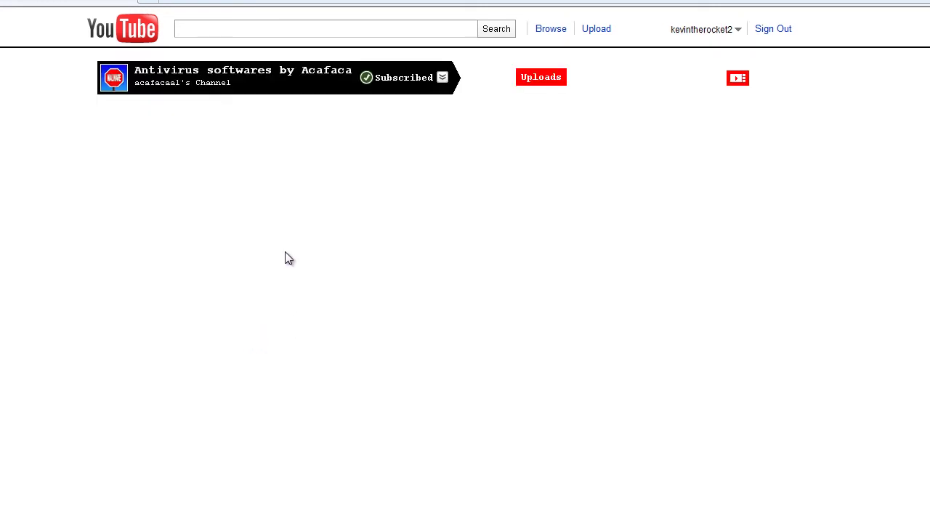
- Select the Check them out text and open the Antivirus Tests and Reviews channel
scroll(324, 350, "down", 2)
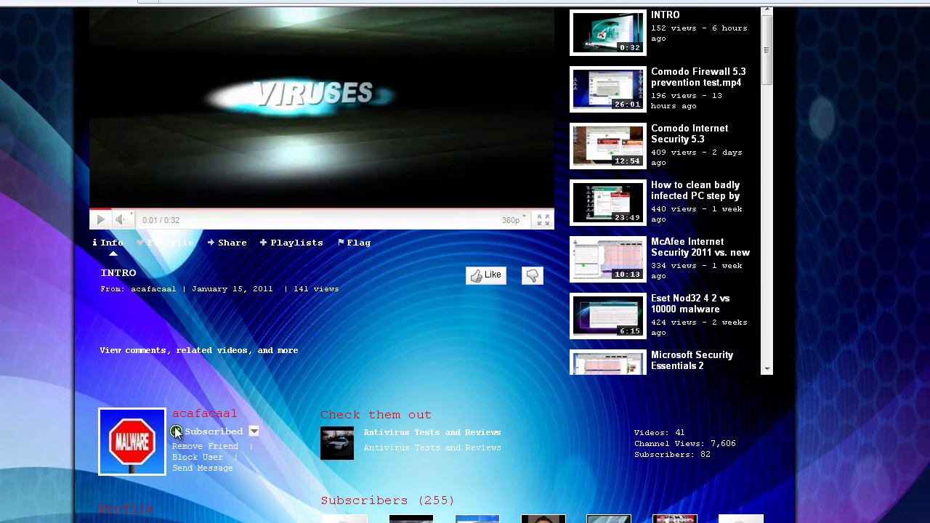
scroll(291, 357, "down", 1)
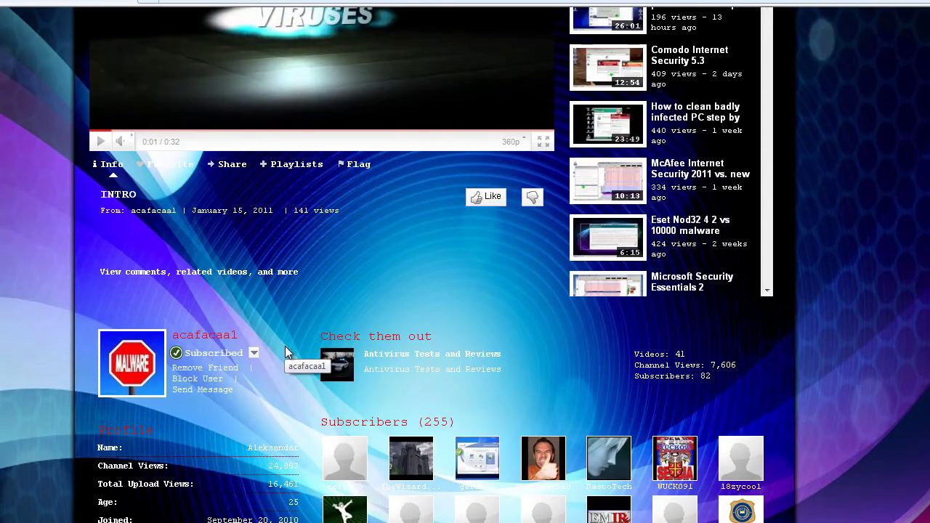
scroll(285, 346, "down", 1)
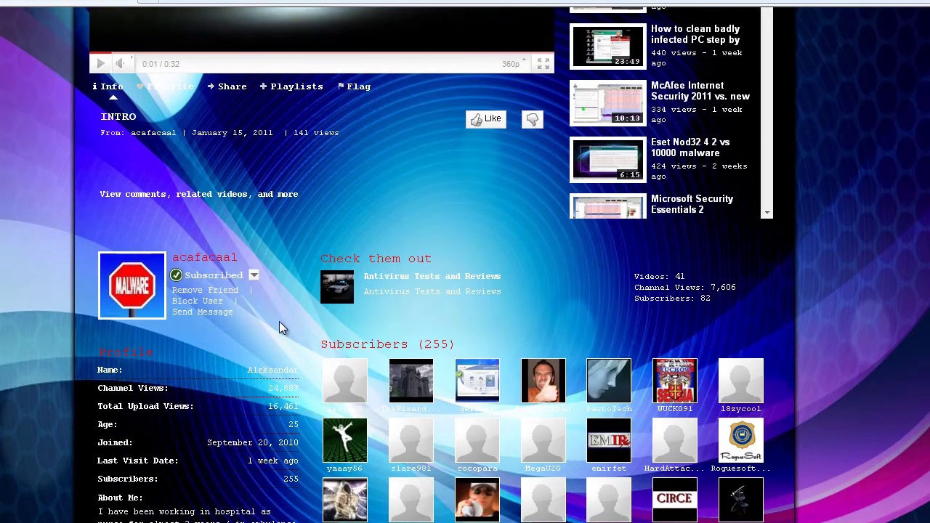
left_click_drag(512, 301, 335, 276)
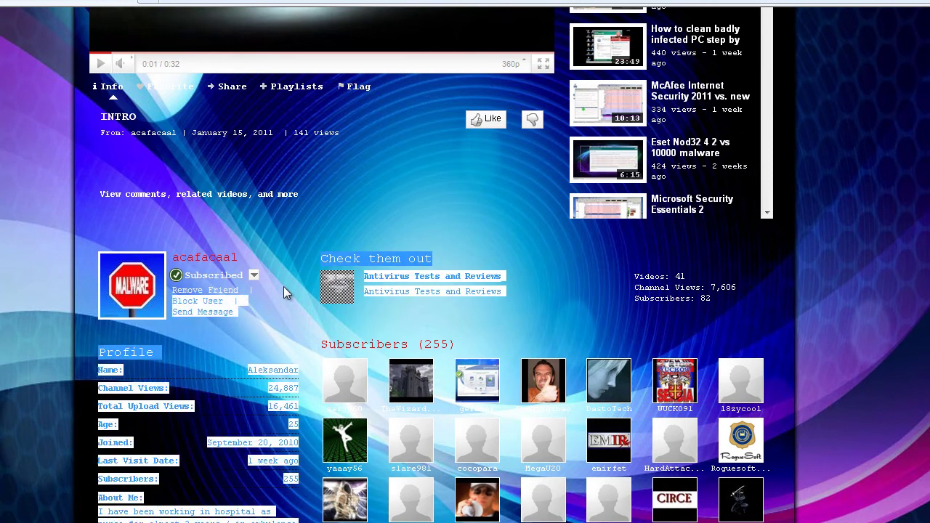
left_click_drag(477, 292, 479, 301)
triple_click(472, 279)
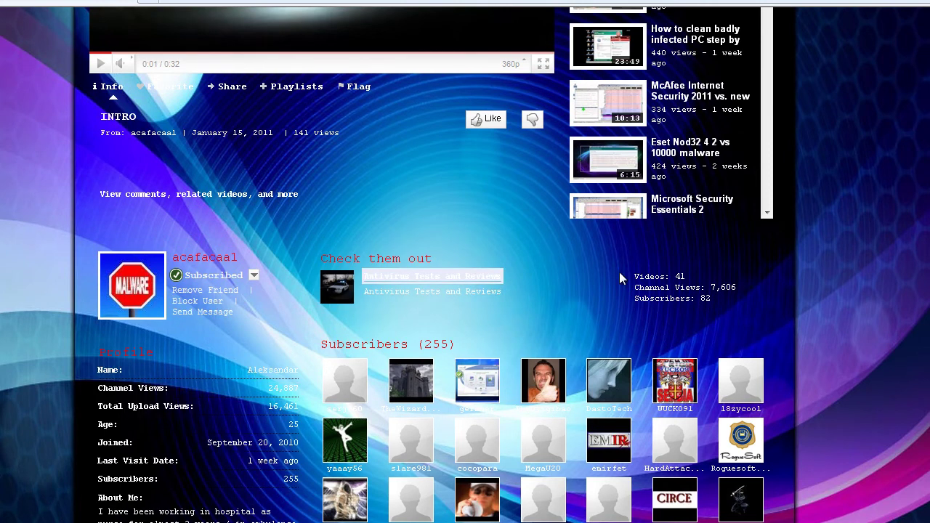
scroll(552, 341, "down", 5)
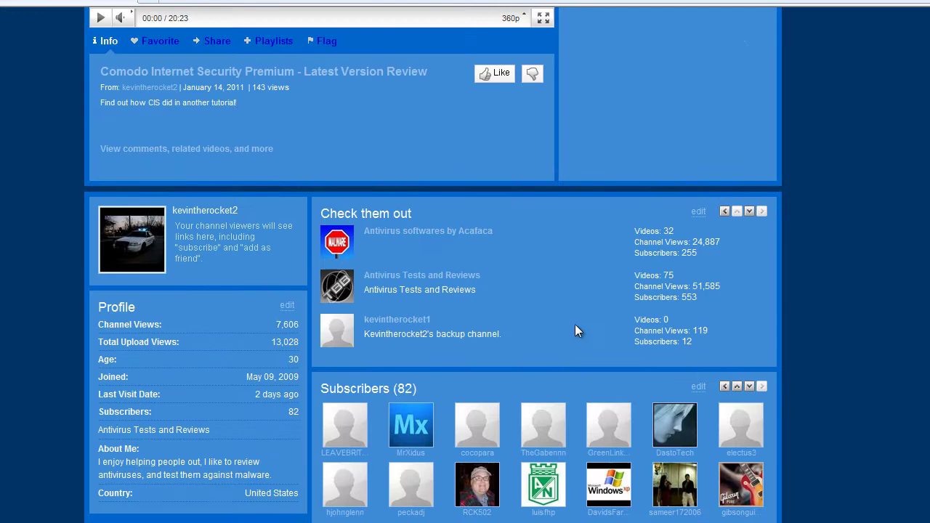
scroll(581, 266, "up", 3)
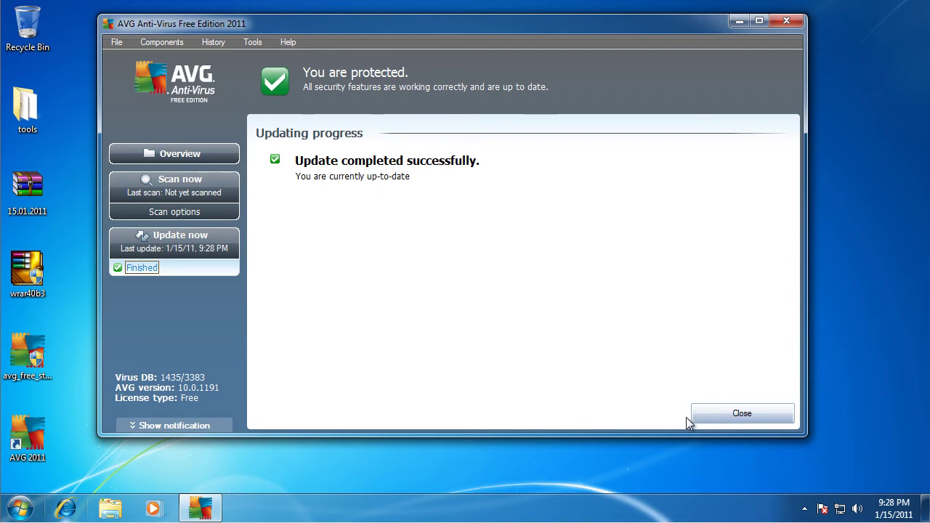
- Close AVG, scan the 15.01.2011 folder with AVG, and stop at 47 infections, 3 spyware
left_click(738, 413)
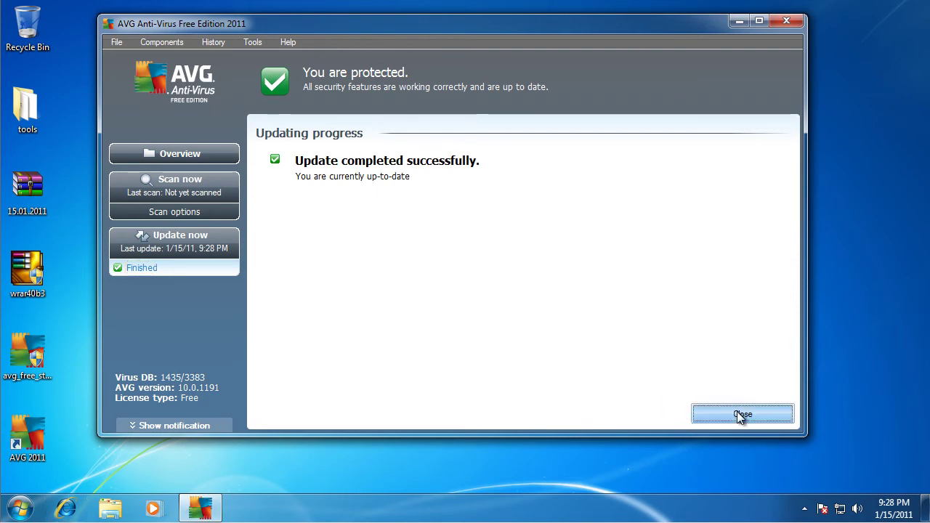
left_click(785, 21)
left_click_drag(286, 182, 225, 114)
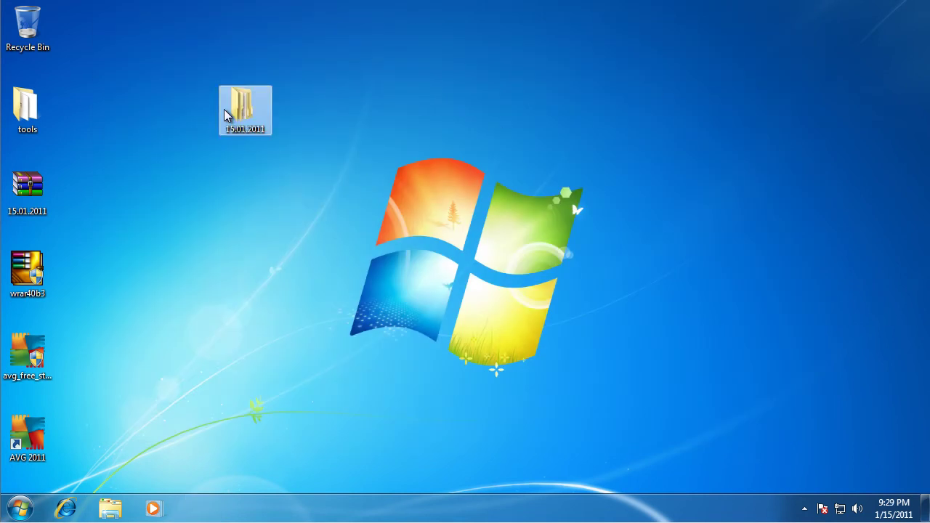
right_click(225, 115)
left_click(309, 229)
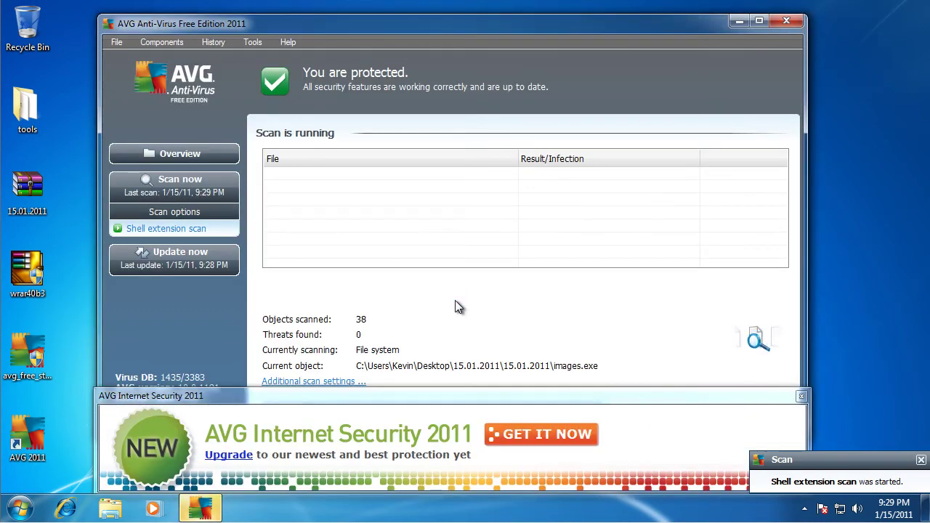
left_click(801, 396)
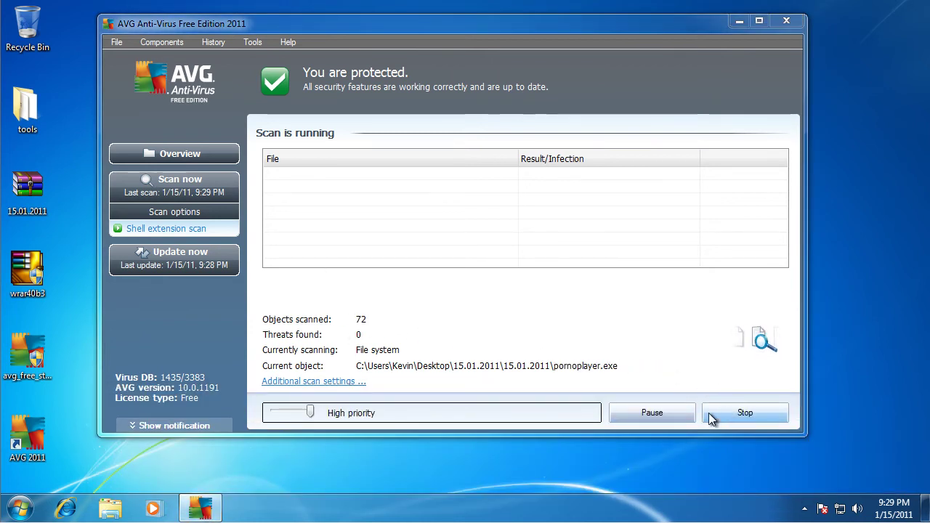
left_click(730, 418)
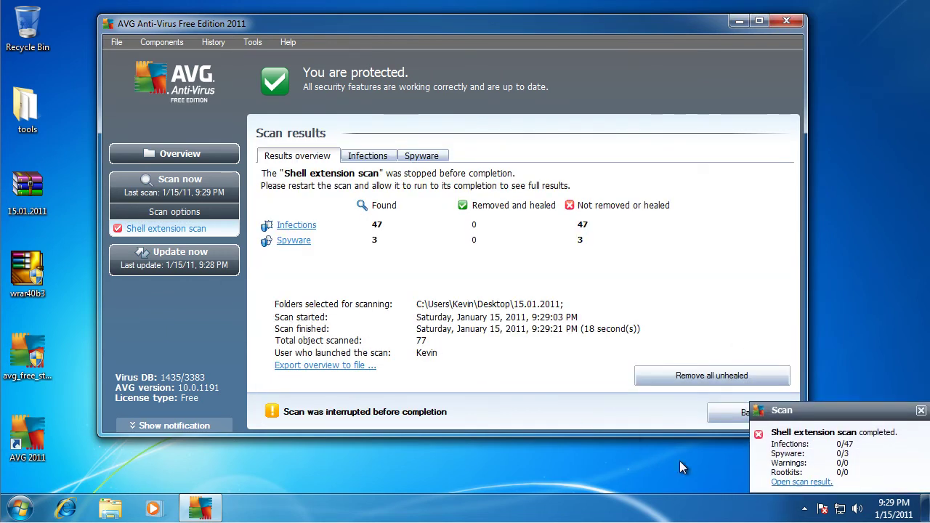
left_click(920, 412)
left_click(253, 41)
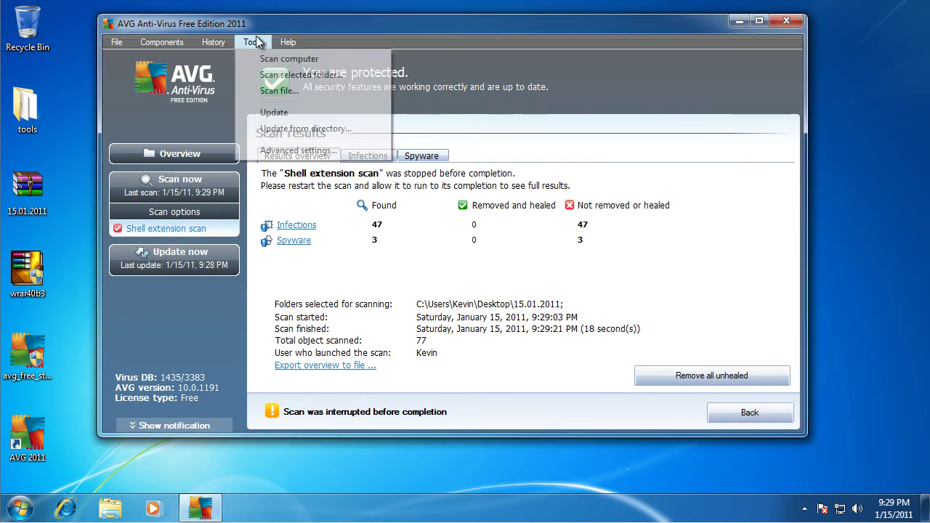
left_click(301, 150)
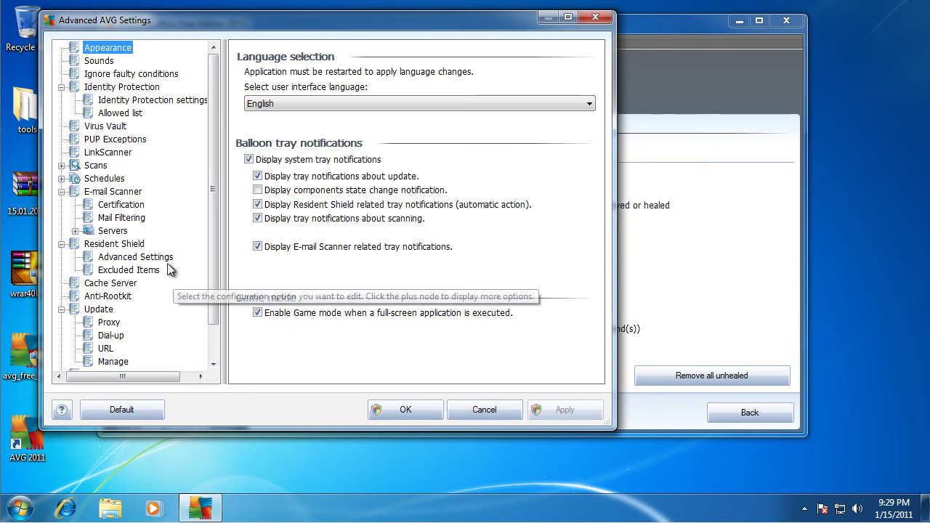
left_click(124, 141)
left_click(113, 153)
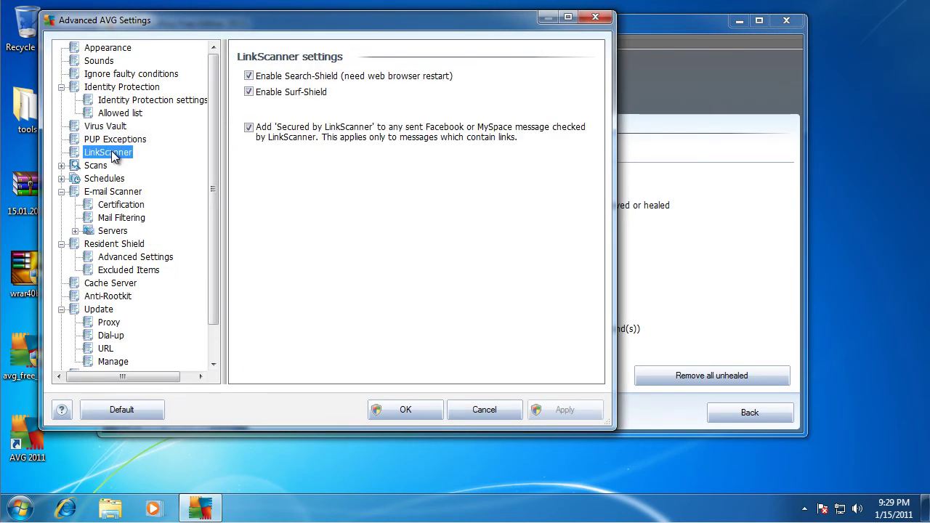
left_click(98, 166)
left_click(104, 178)
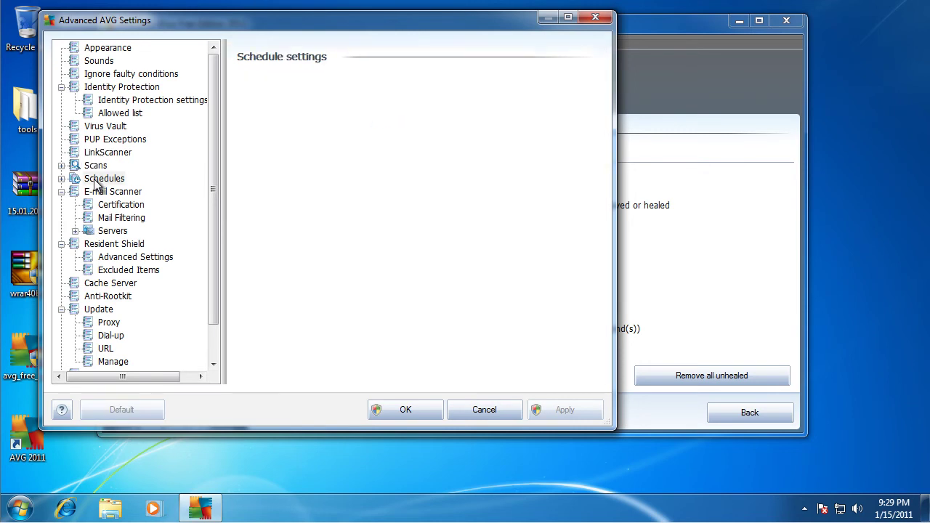
left_click(107, 48)
scroll(134, 271, "down", 1)
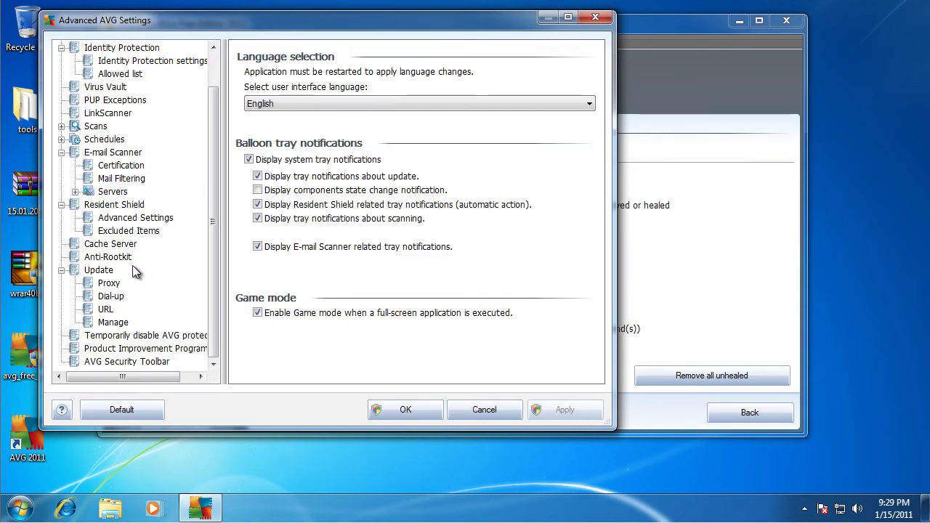
left_click(133, 259)
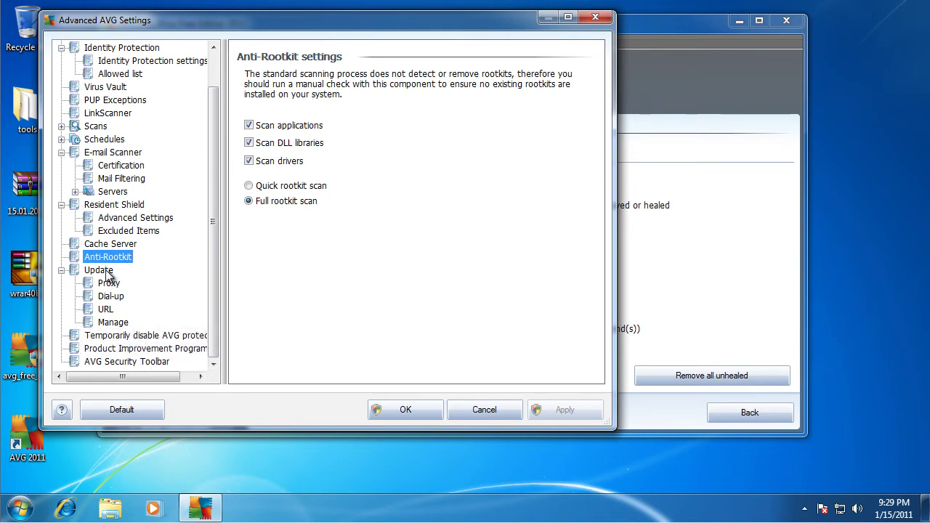
scroll(119, 242, "up", 1)
left_click(120, 245)
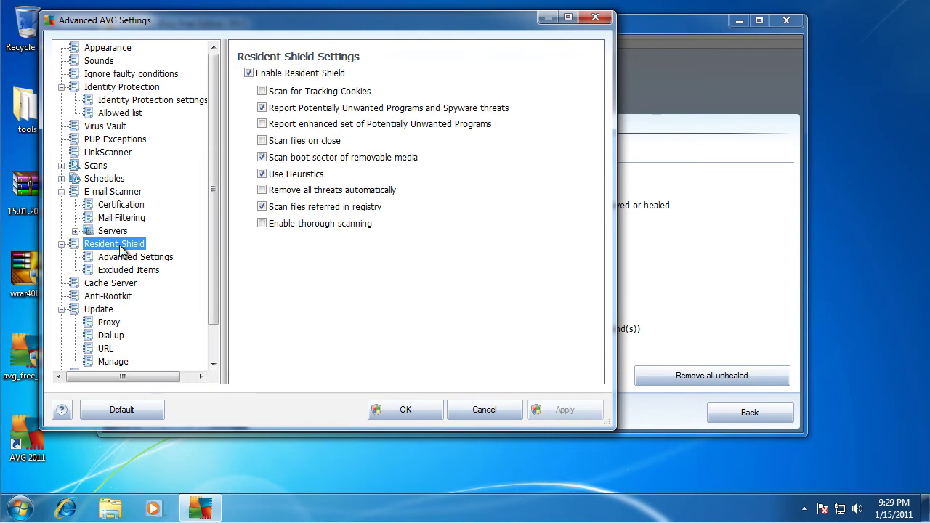
left_click(122, 258)
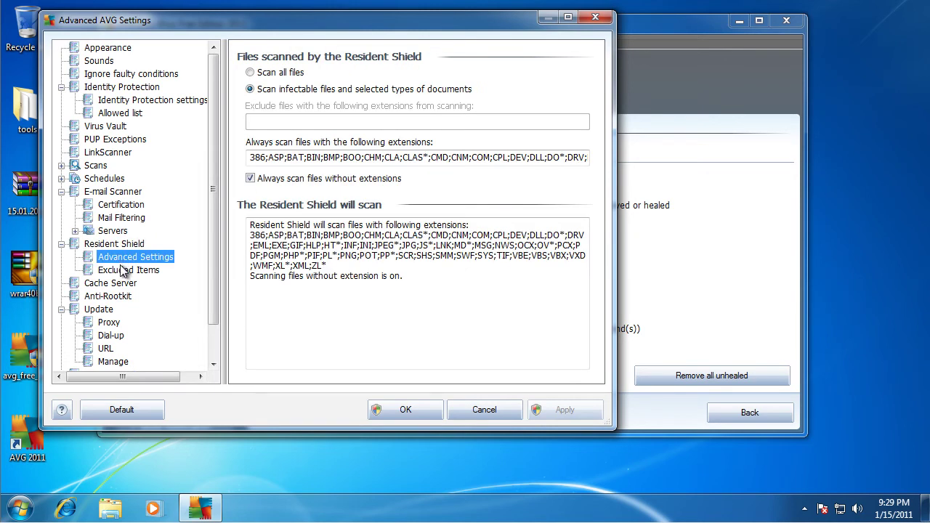
left_click(122, 271)
left_click(117, 244)
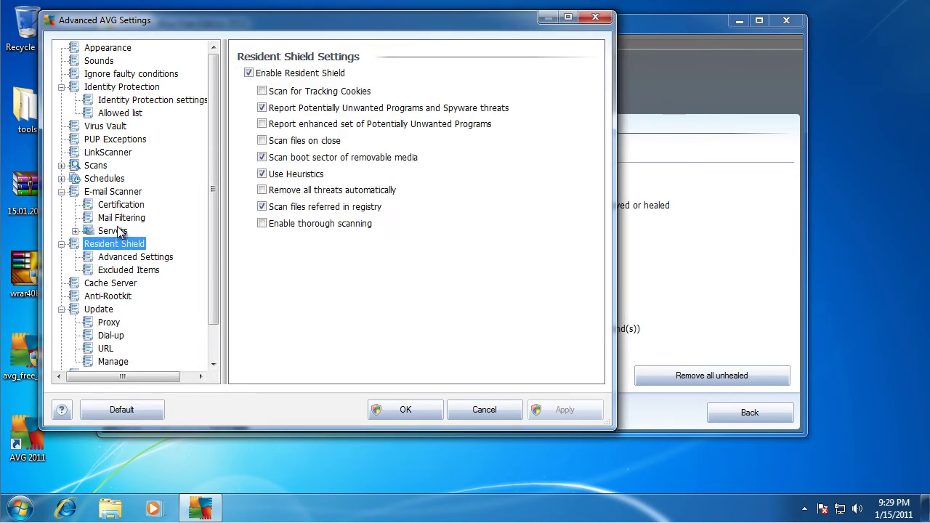
left_click(115, 231)
left_click(123, 218)
left_click(126, 206)
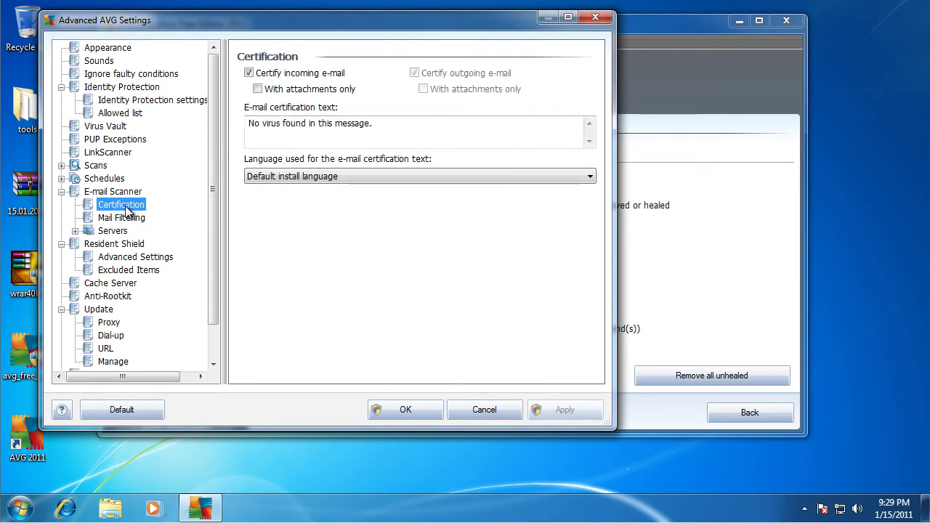
left_click(117, 192)
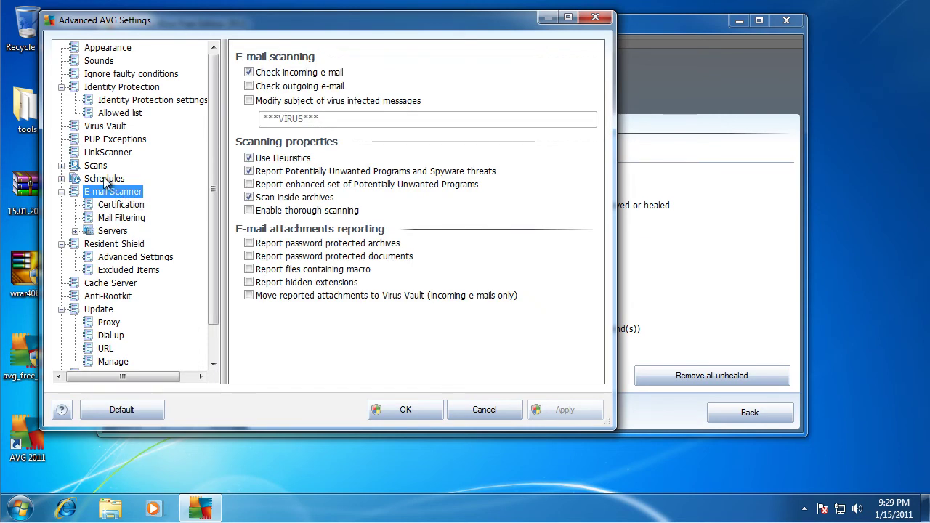
left_click(105, 181)
left_click(100, 166)
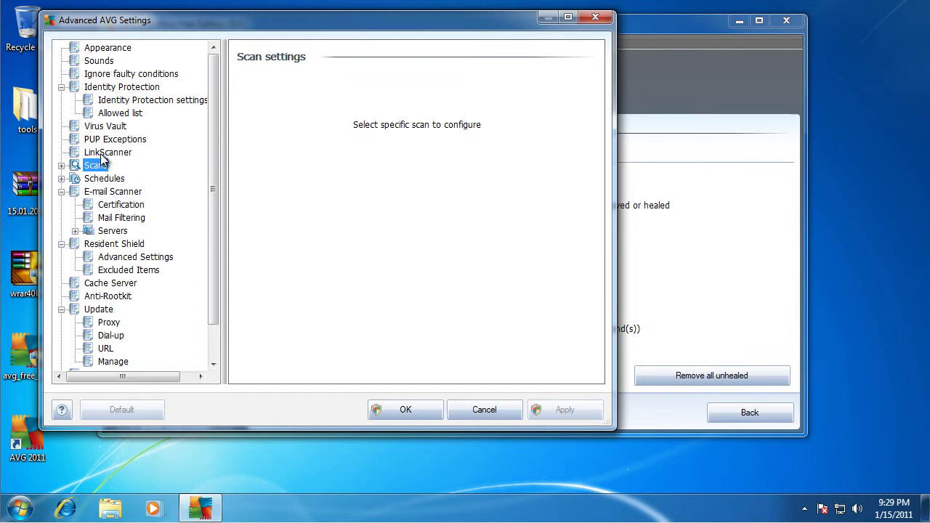
left_click(108, 154)
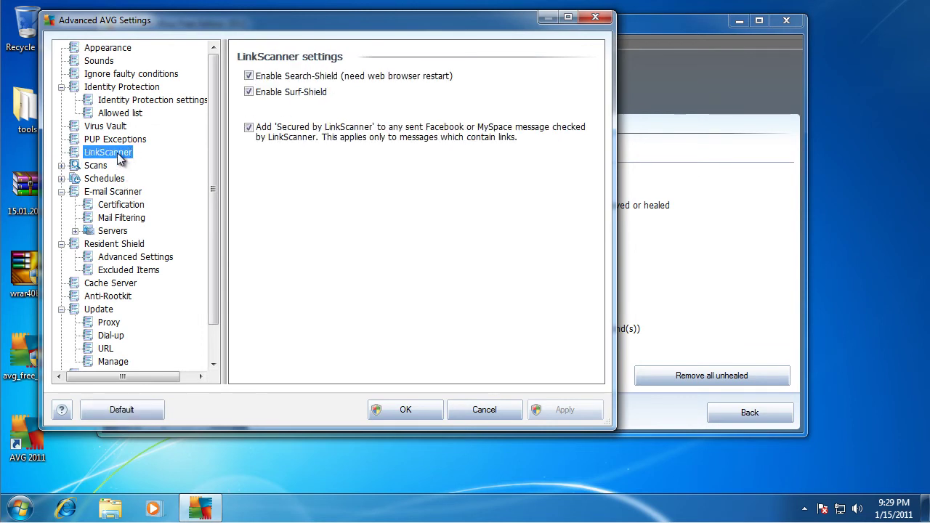
left_click(116, 140)
left_click(119, 127)
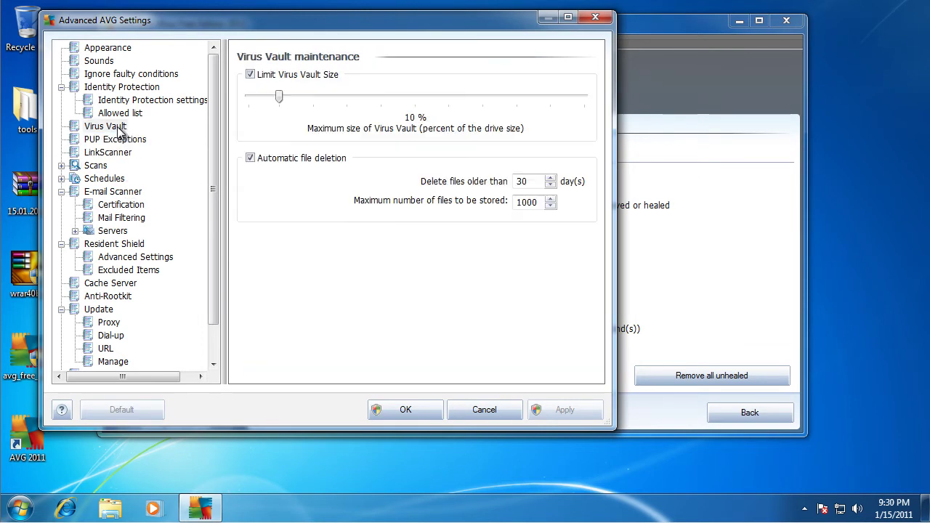
left_click(115, 50)
left_click(102, 62)
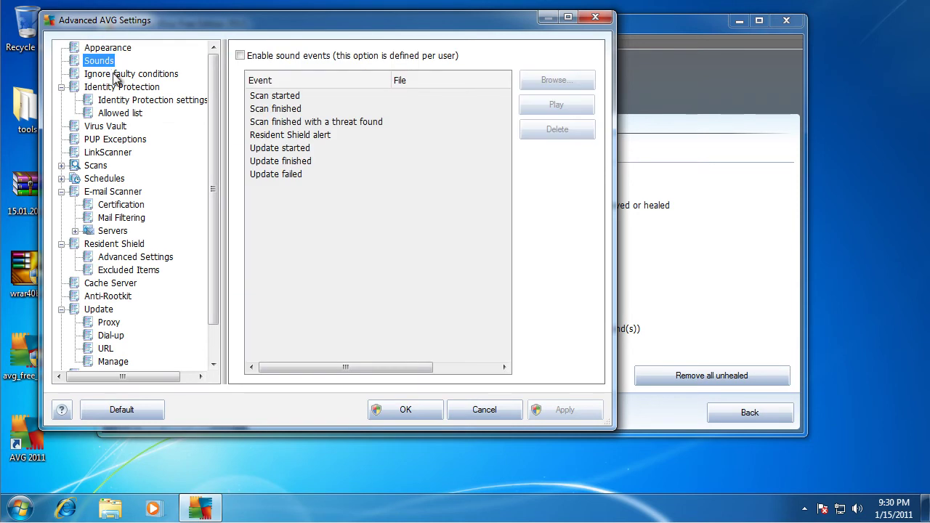
left_click(117, 75)
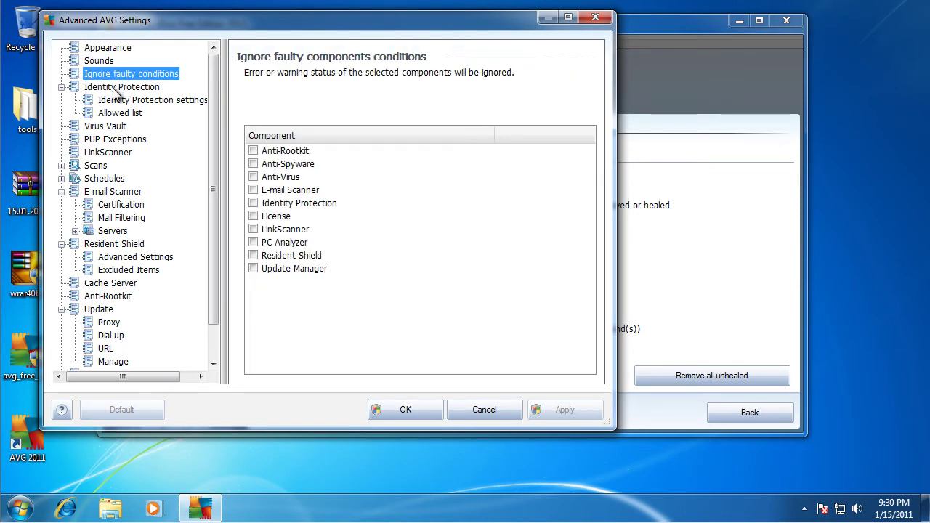
left_click(127, 88)
left_click(126, 100)
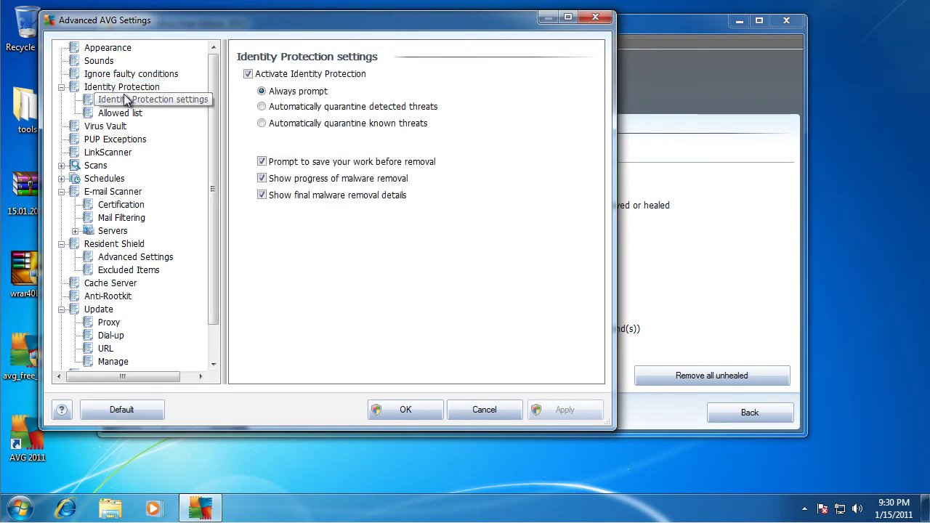
left_click(120, 114)
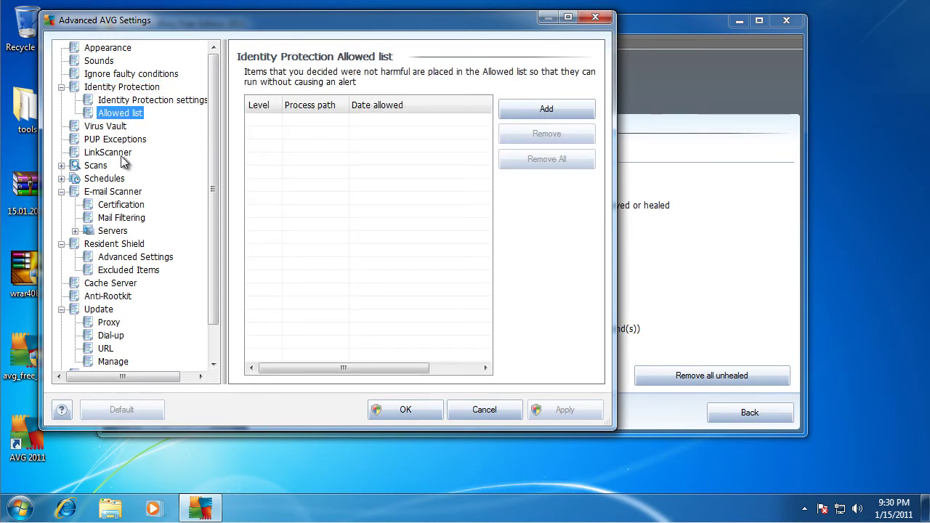
scroll(151, 240, "down", 1)
left_click(128, 245)
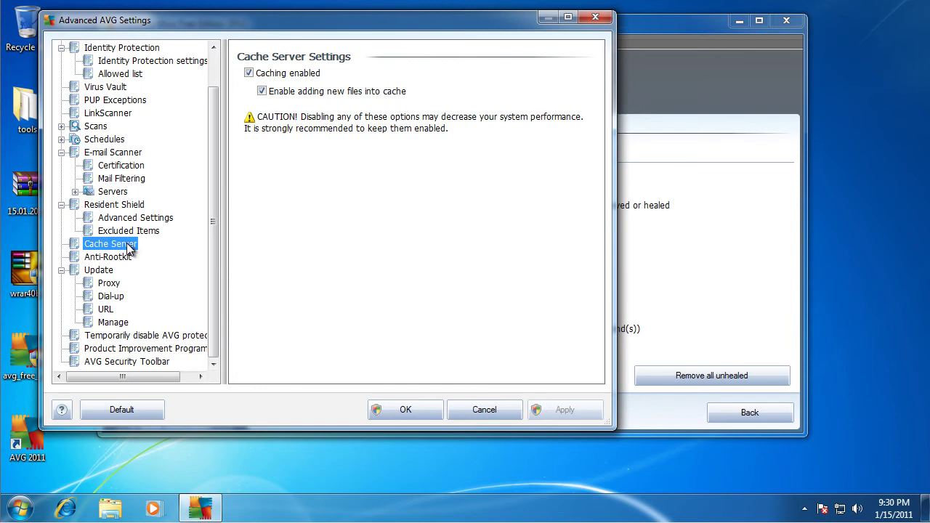
left_click(131, 231)
left_click(136, 219)
left_click(134, 205)
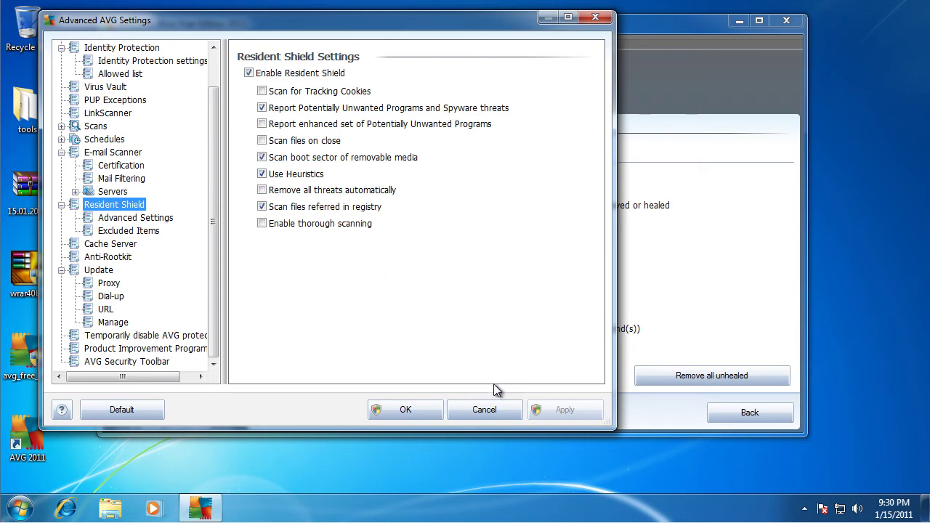
- Close AVG's advanced settings without saving and close the AVG window
left_click(485, 410)
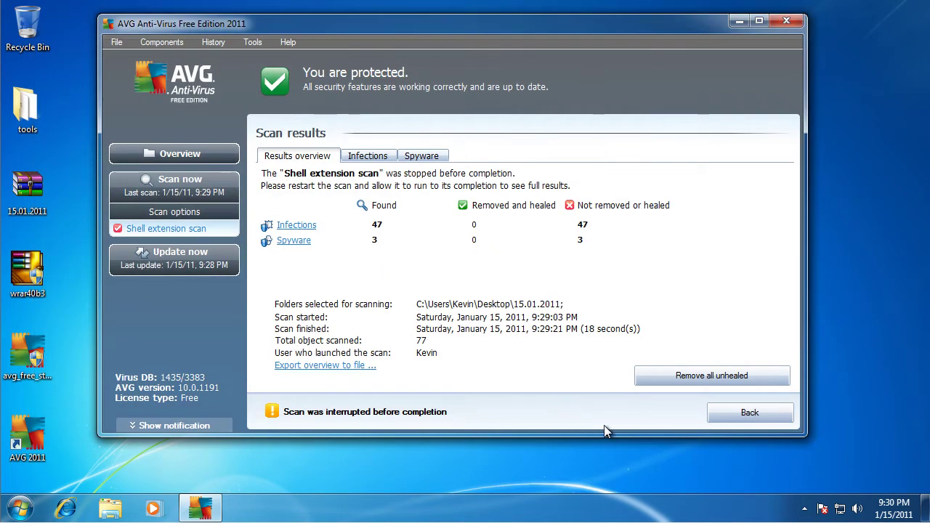
left_click(740, 418)
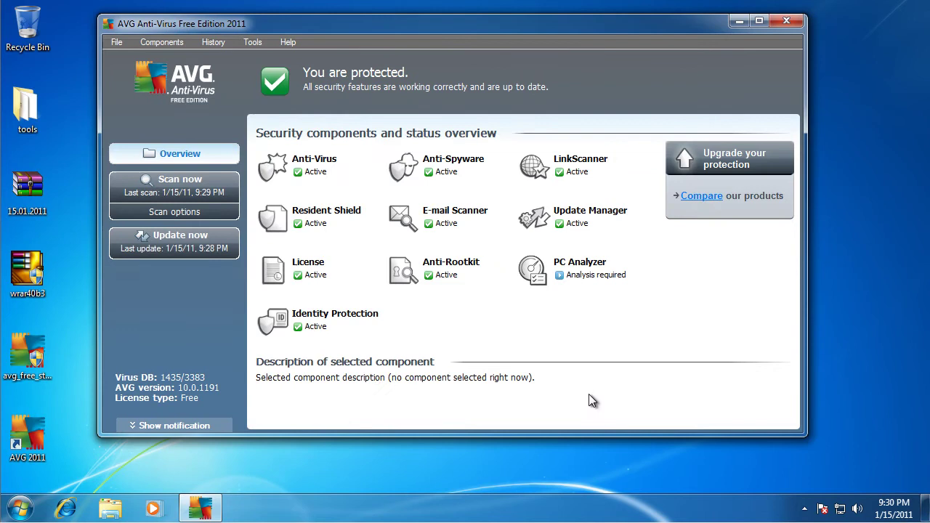
left_click(797, 26)
- Browse the 15.01.2011 folder and its inner subfolder, close Explorer, and dismiss the Resident Shield alert
right_click(241, 106)
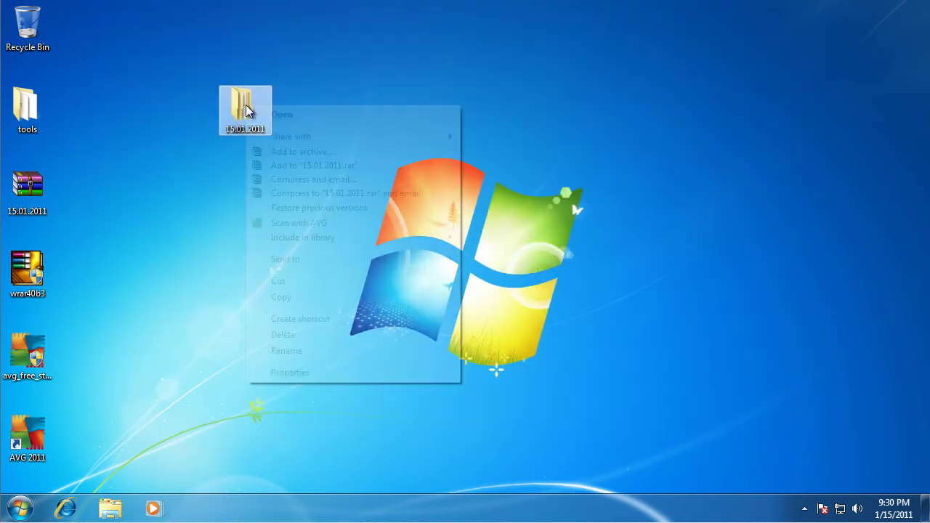
double_click(241, 109)
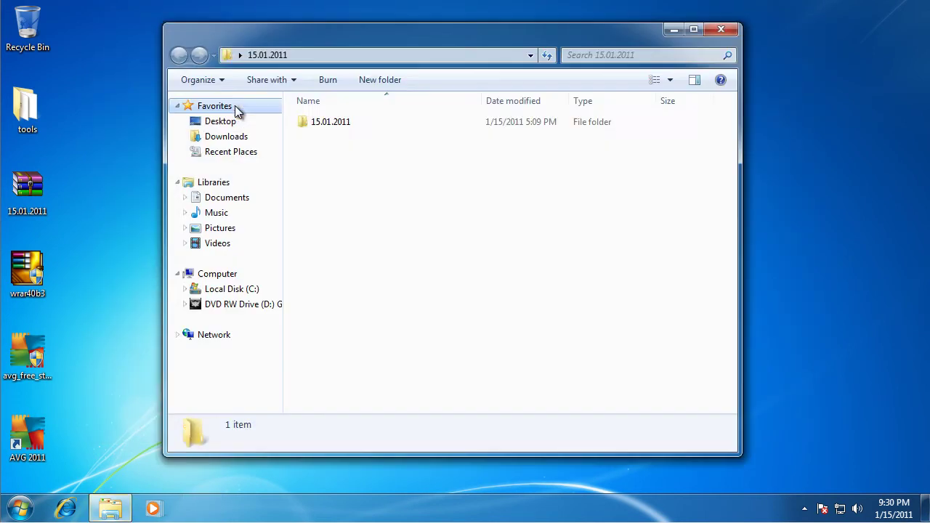
left_click(237, 107)
key("BackSpace")
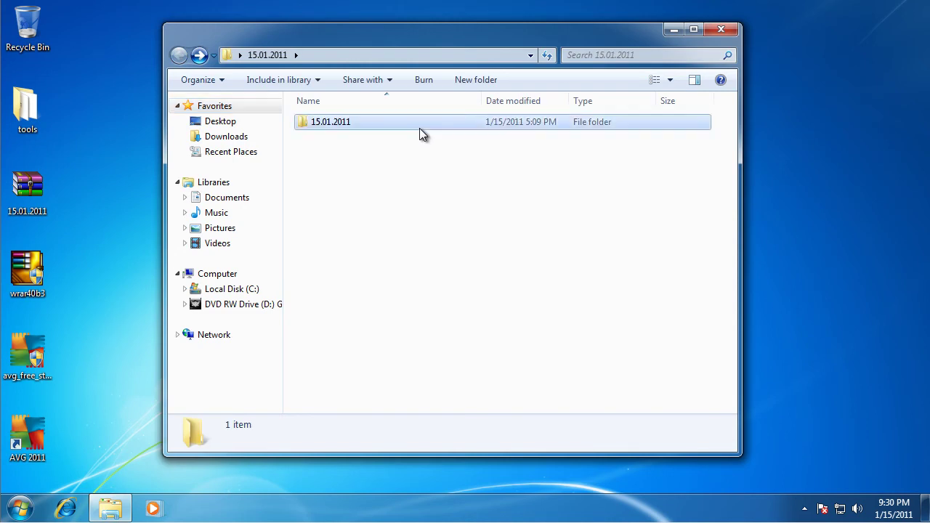
double_click(419, 128)
left_click(722, 30)
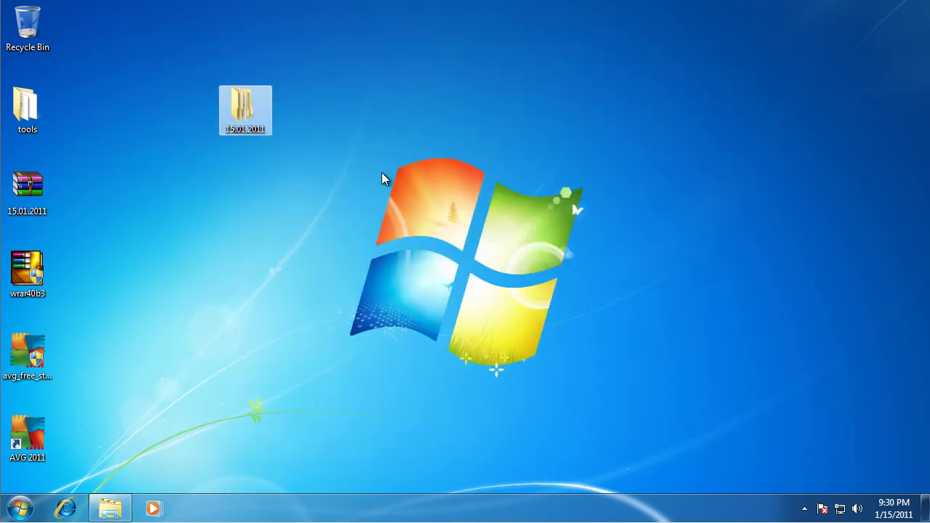
right_click(241, 105)
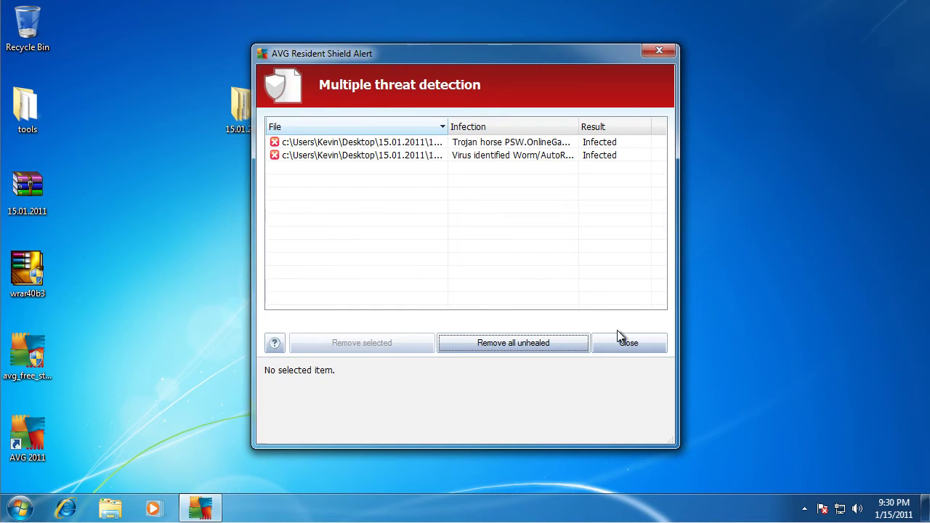
left_click(621, 342)
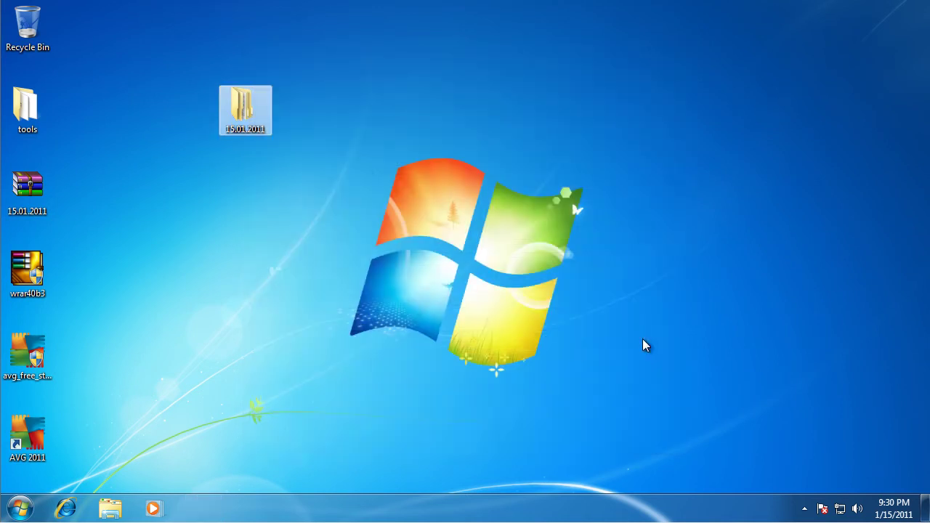
- Scan 15.01.2011 with AVG and remove all 71 infections and 4 spyware items
right_click(254, 111)
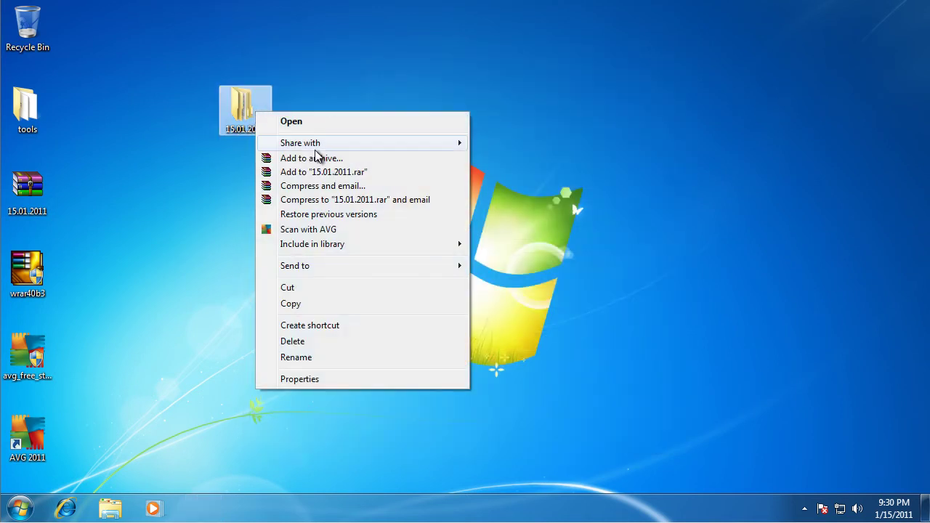
left_click(355, 230)
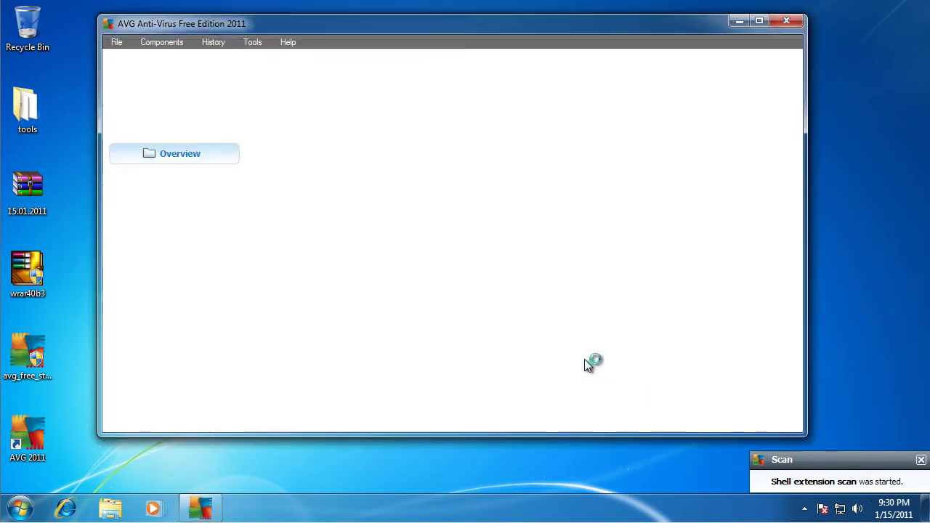
left_click_drag(430, 25, 448, 36)
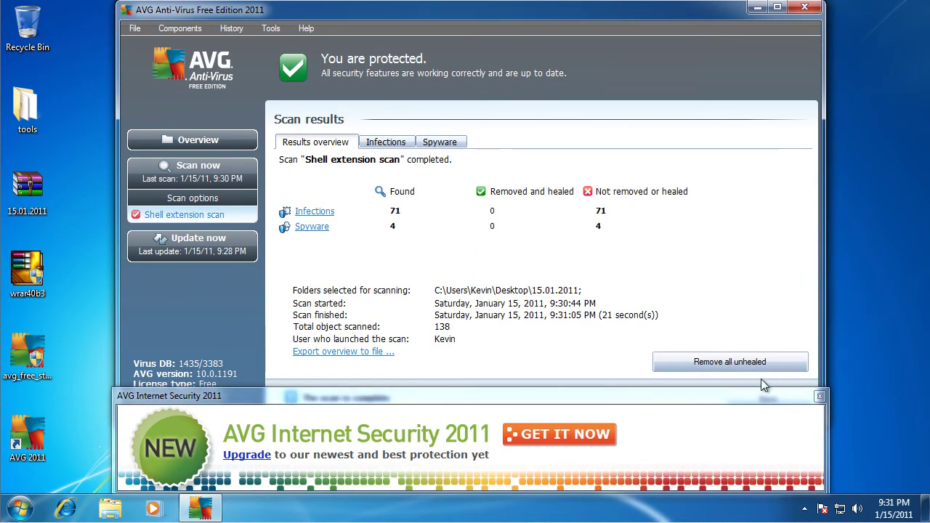
left_click(820, 398)
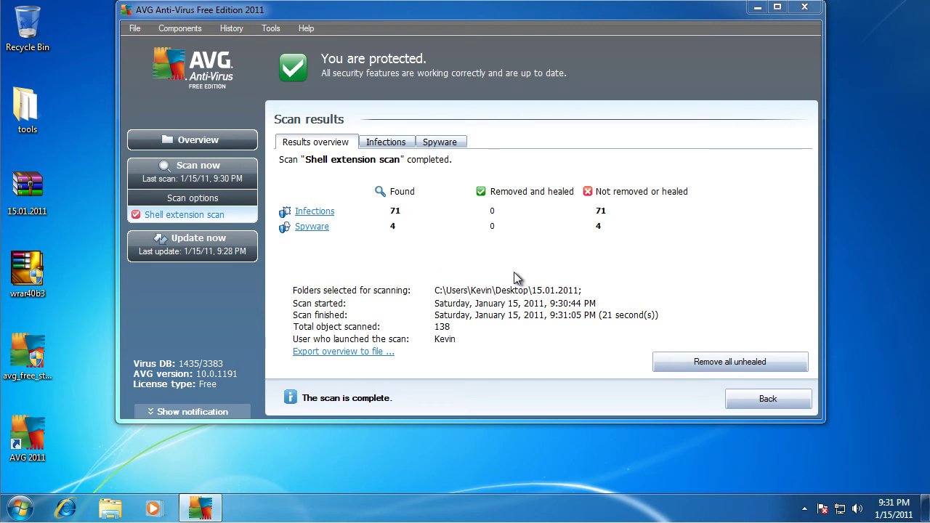
left_click(737, 371)
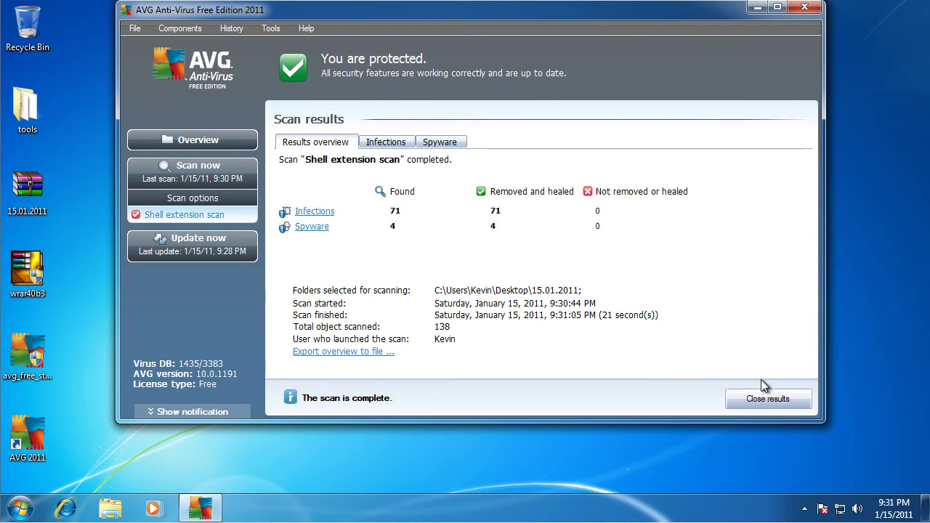
left_click(770, 399)
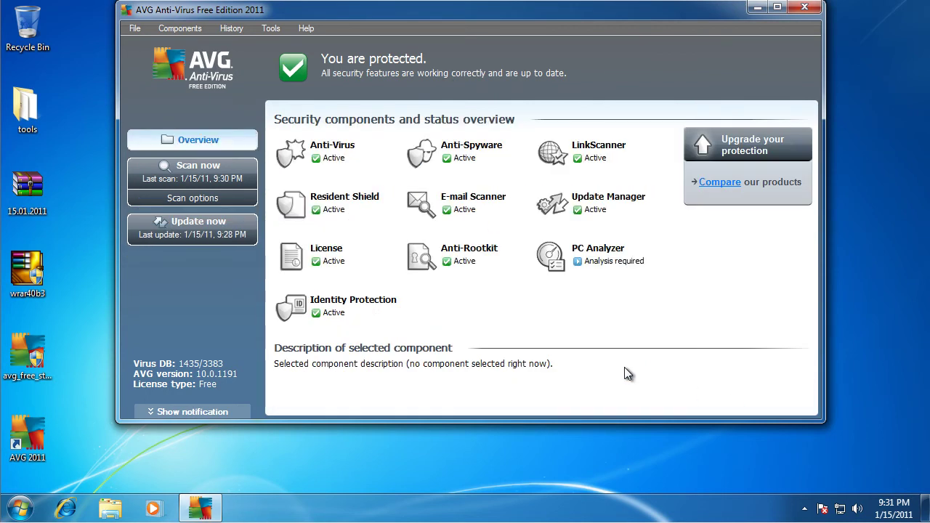
left_click(804, 7)
- Check the 15.01.2011 folder's Properties, confirming 19 files remain, and close unchanged
right_click(276, 115)
right_click(246, 114)
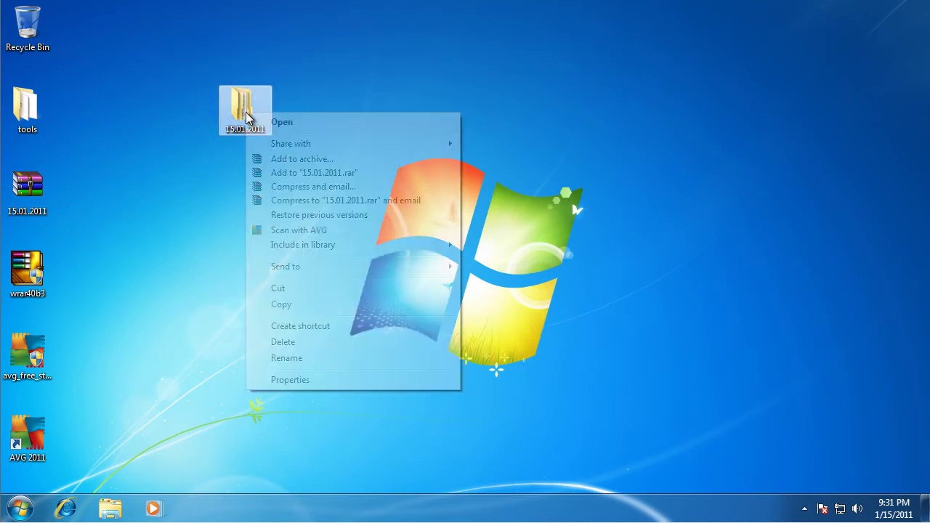
left_click(317, 382)
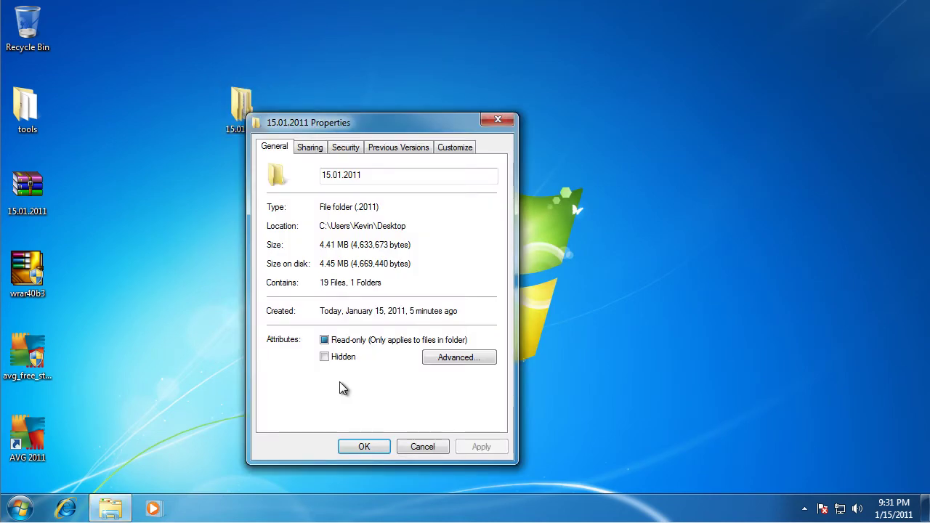
left_click_drag(350, 284, 305, 283)
left_click(452, 280)
left_click(447, 446)
- Re-extract 15.01.2011.rar with its password into 15.01.2011, renaming all existing files
right_click(45, 187)
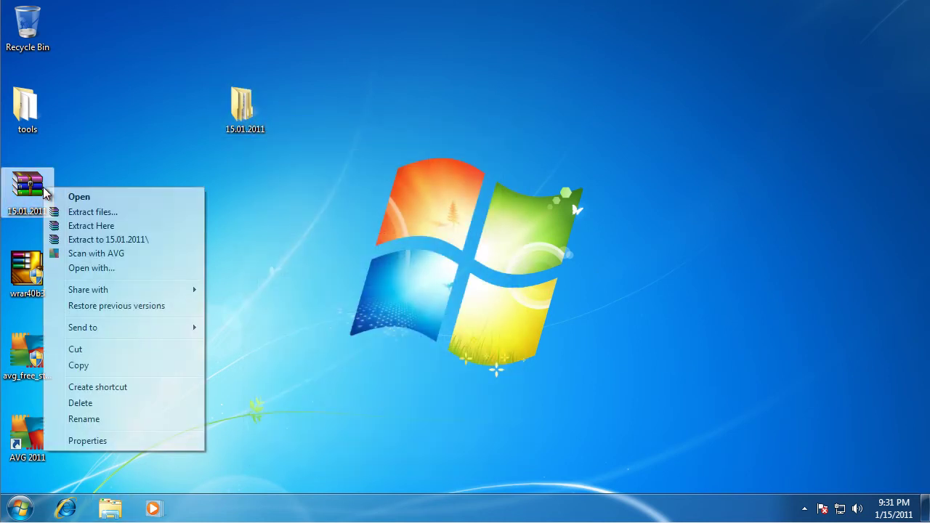
left_click(111, 240)
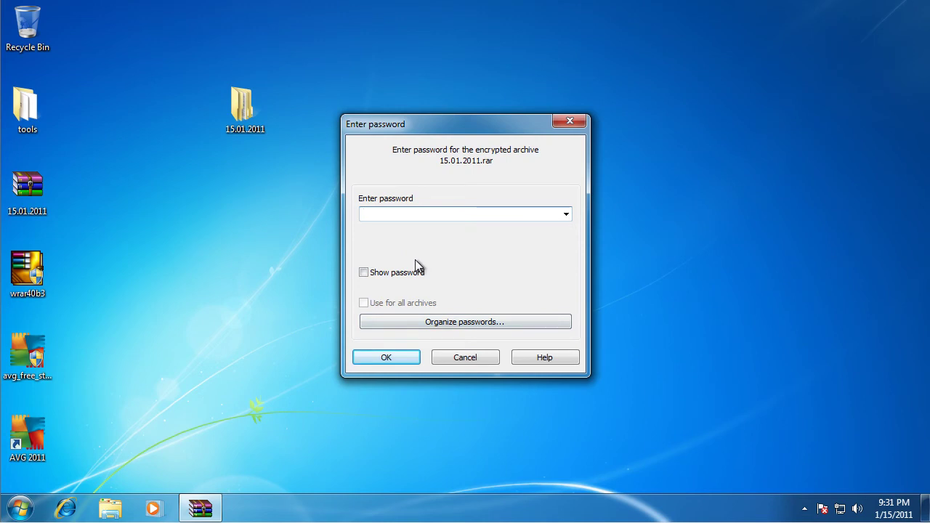
type("12")
key("Return")
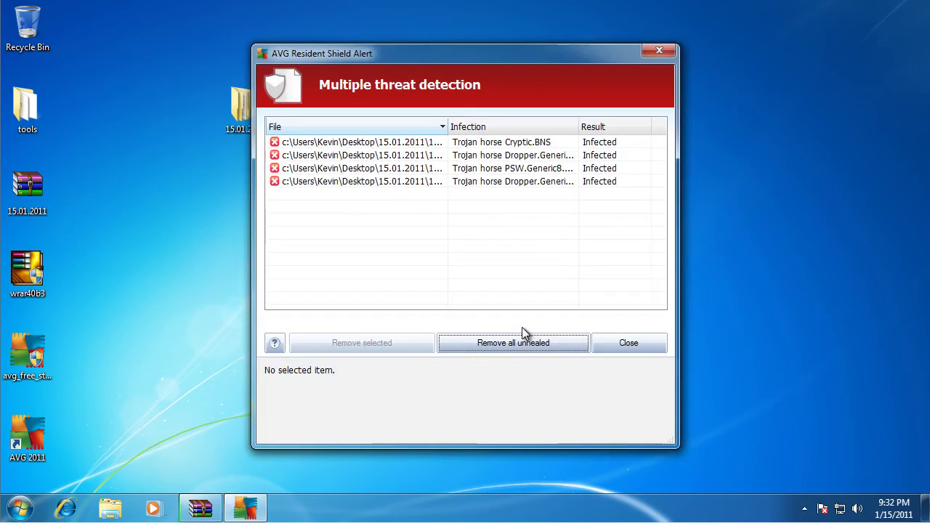
left_click(609, 343)
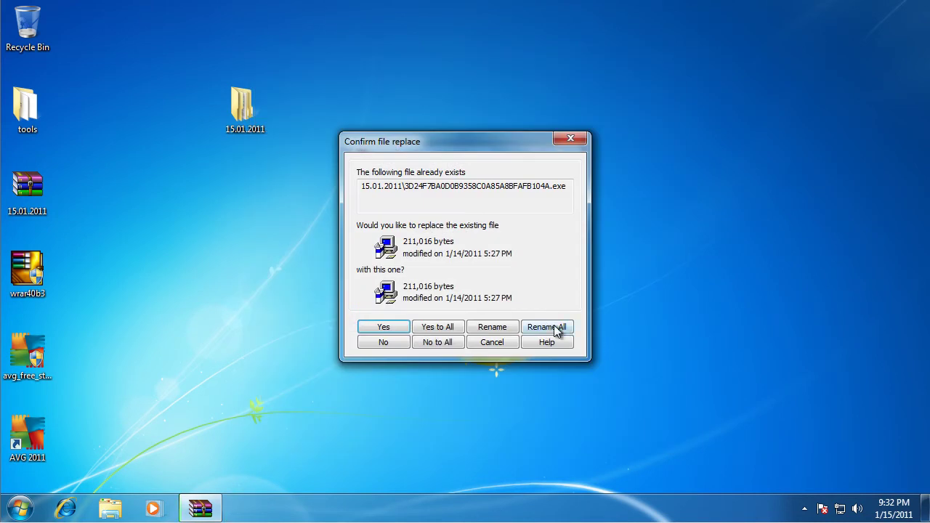
left_click(558, 329)
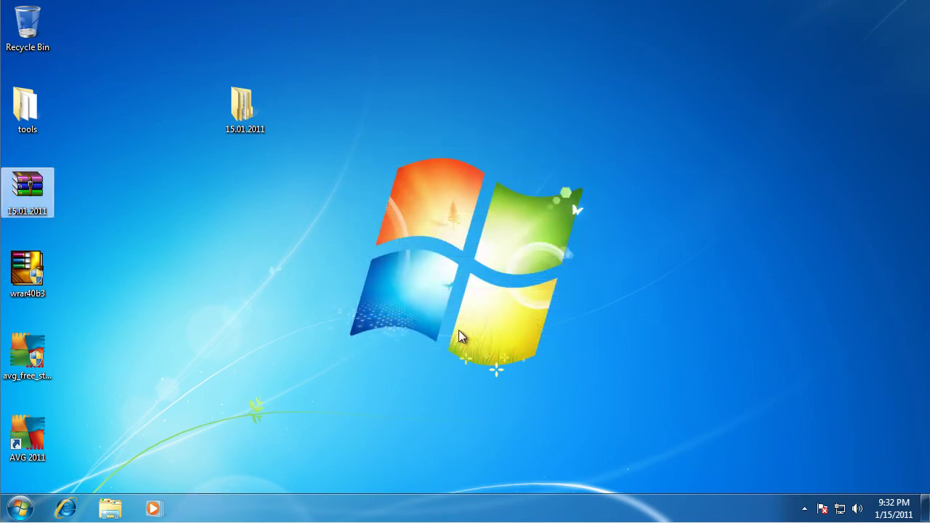
- Read the 15.01.2011 folder's file count (108) in Properties and dismiss the AVG alert
double_click(237, 107)
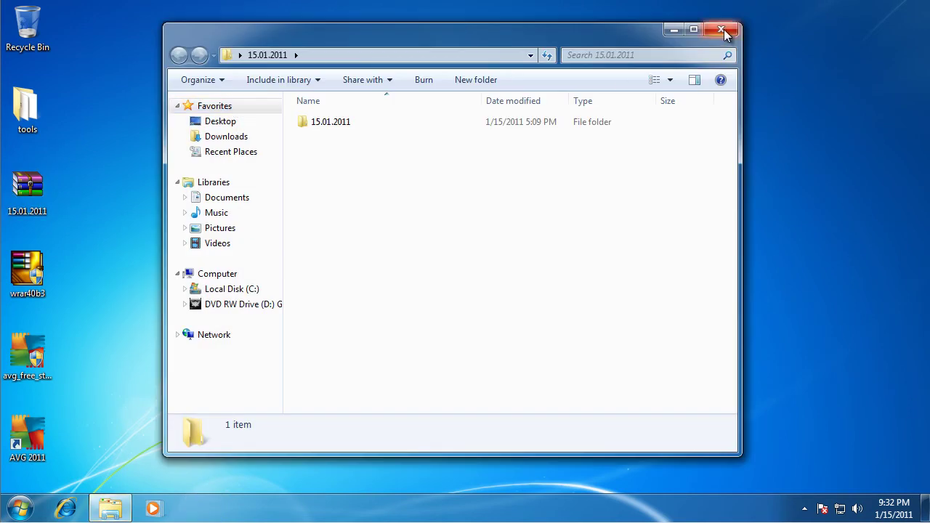
left_click(722, 30)
right_click(254, 96)
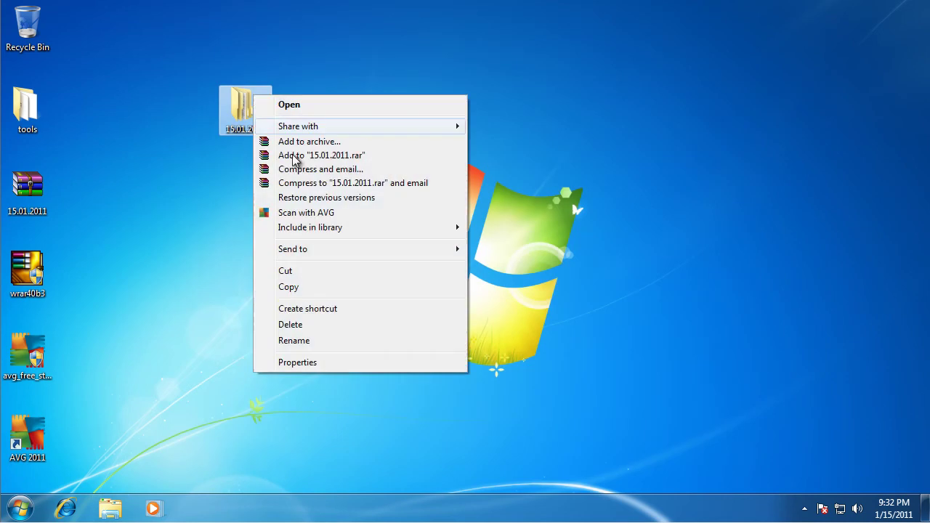
left_click(320, 363)
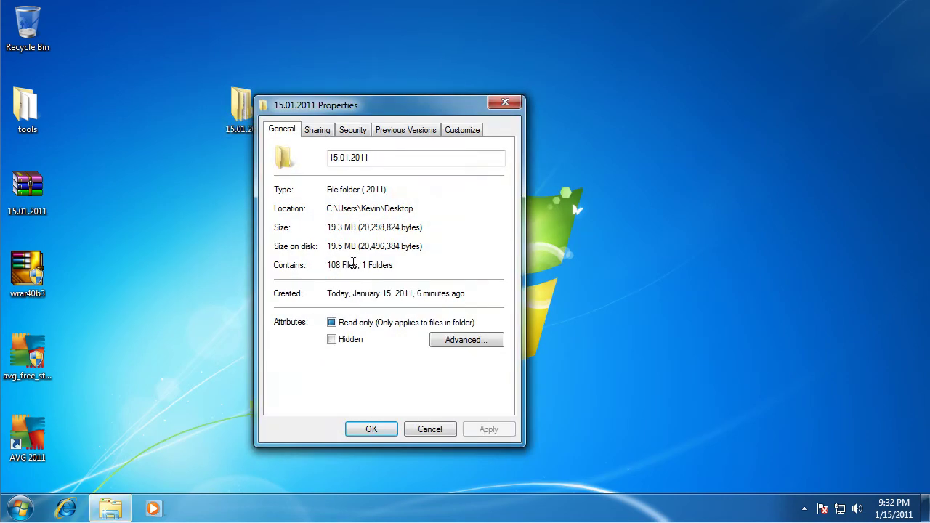
left_click(430, 430)
mouse_move(263, 125)
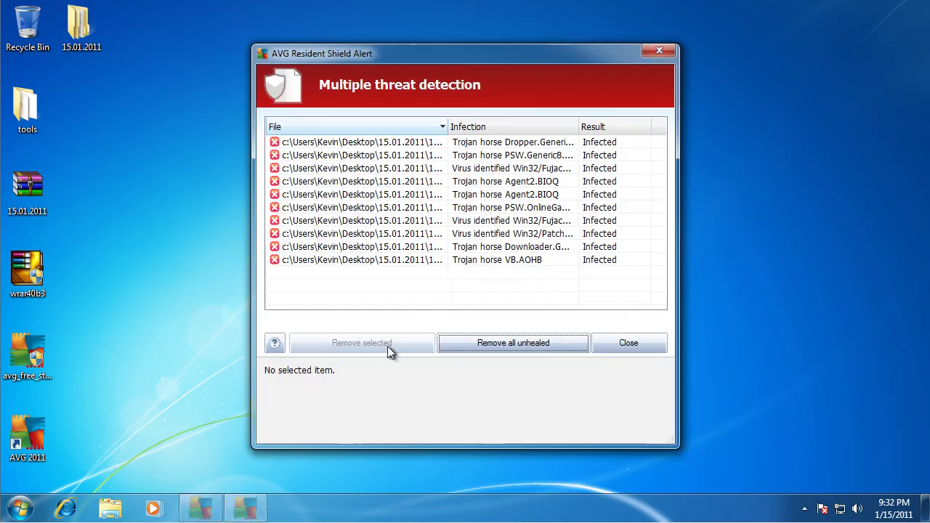
left_click(658, 52)
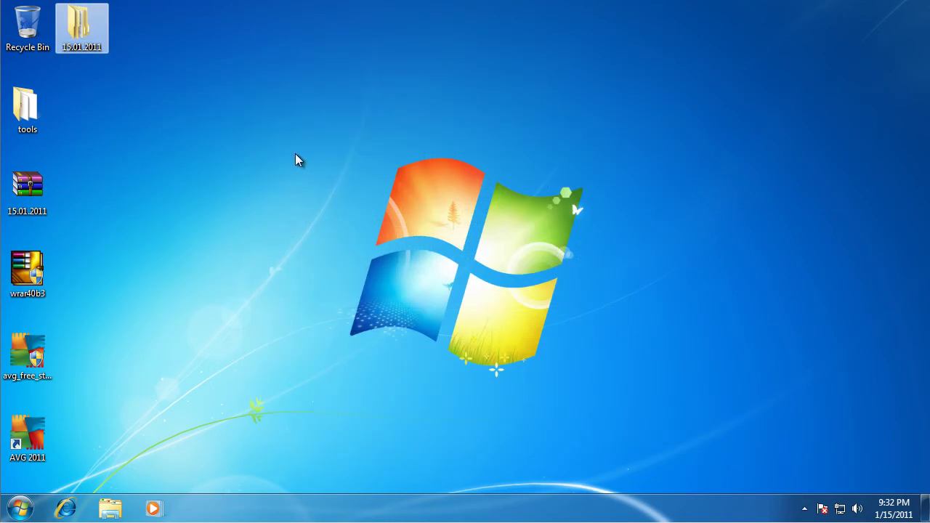
left_click_drag(321, 139, 634, 367)
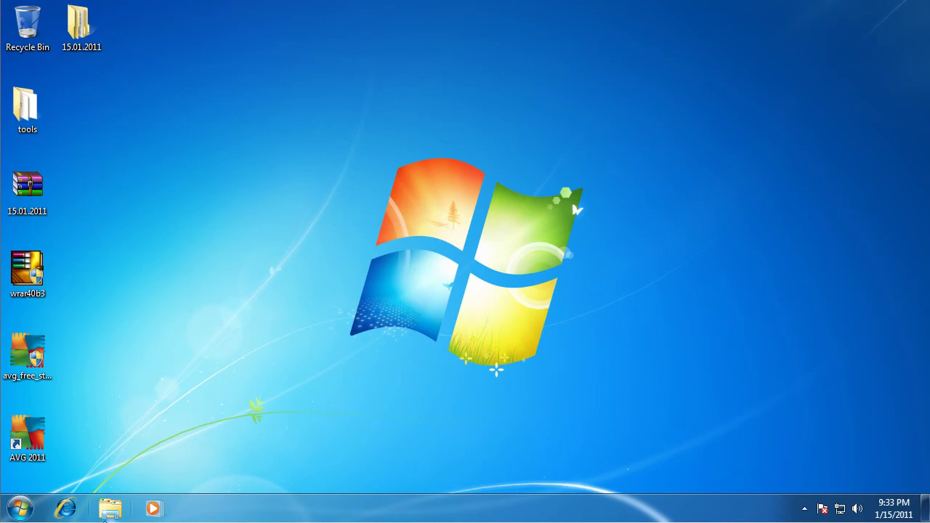
- Compute 89 minus 19 in Calculator, giving 70 detected samples
left_click(19, 508)
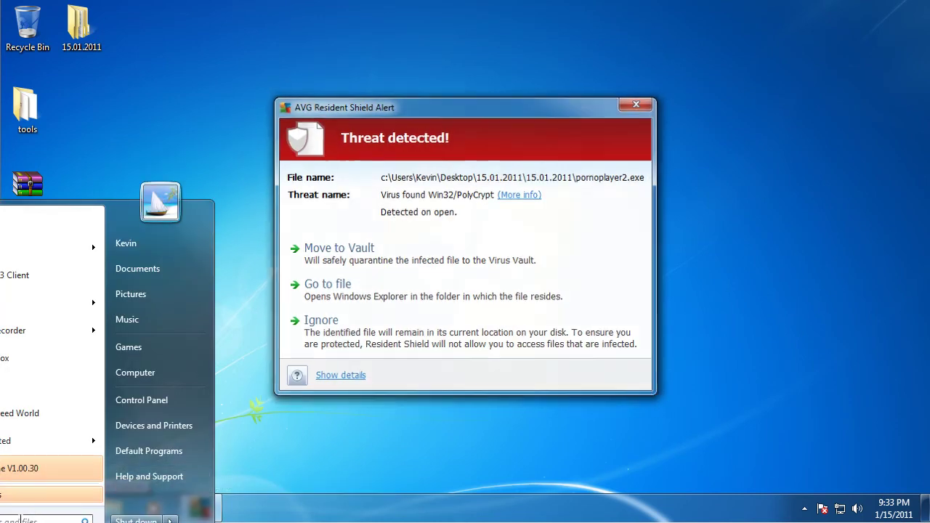
type("cmd")
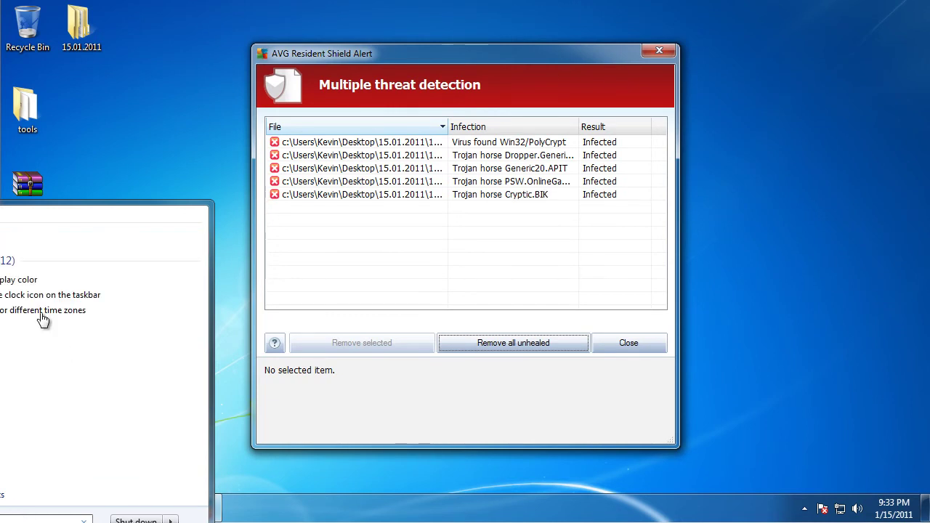
left_click(167, 274)
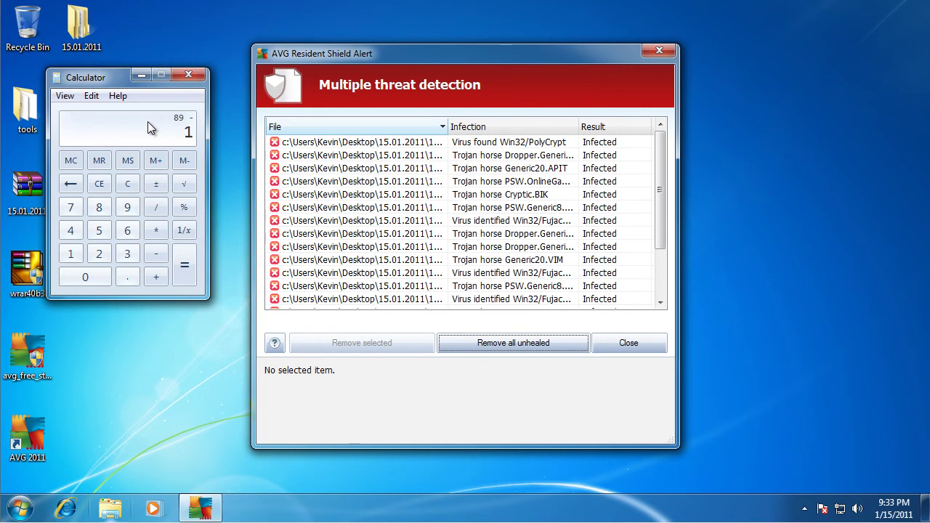
type("9")
key("Return")
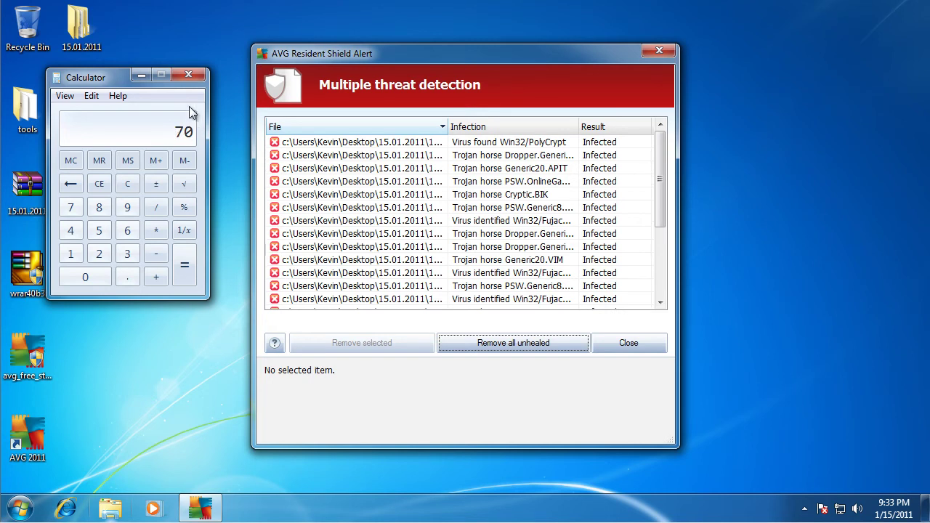
left_click(185, 79)
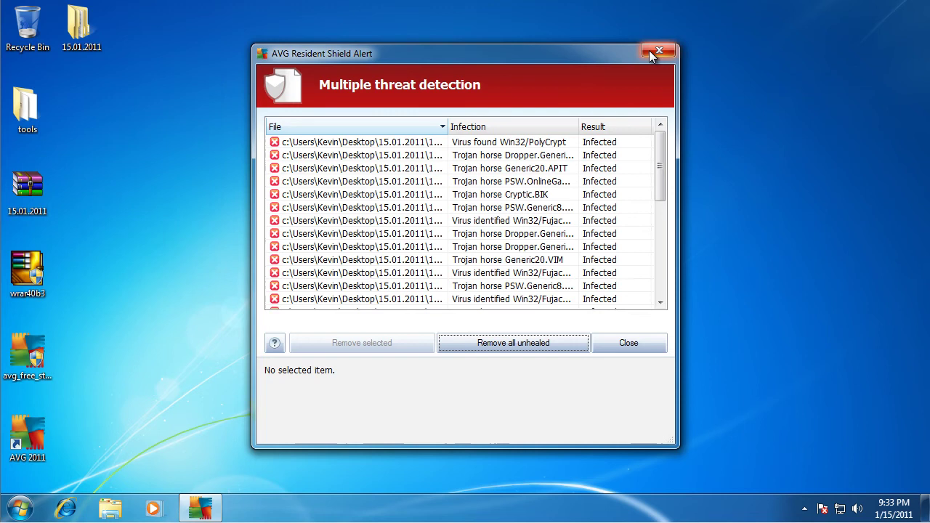
- Dismiss the AVG threat alert and bring up the virtual machine's snapshot menu
left_click(651, 53)
left_click_drag(313, 142, 664, 393)
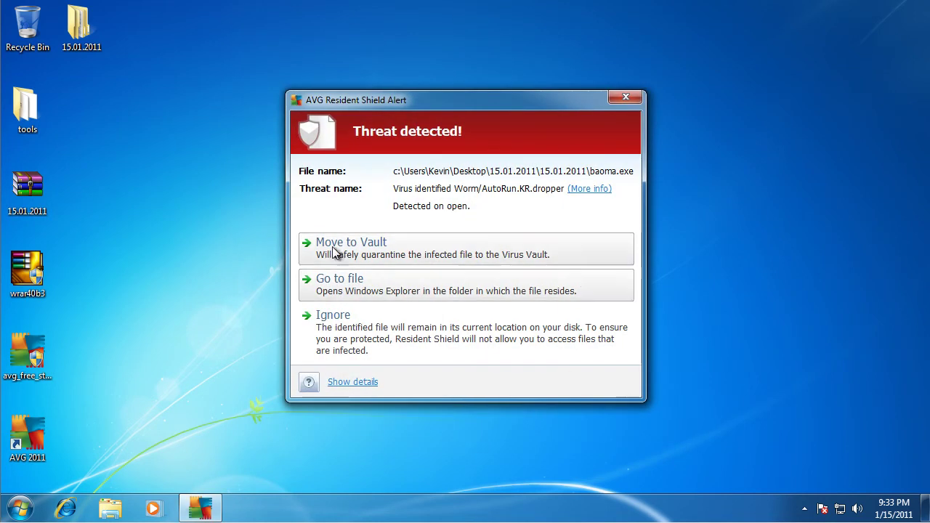
left_click(109, 0)
mouse_move(131, 44)
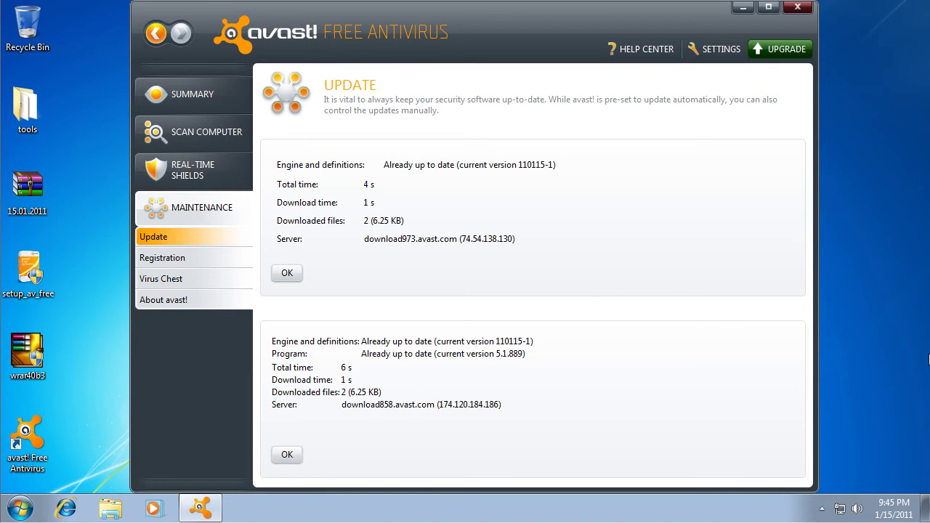
- Recheck avast! definitions and program updates, confirming both are already current
left_click(288, 279)
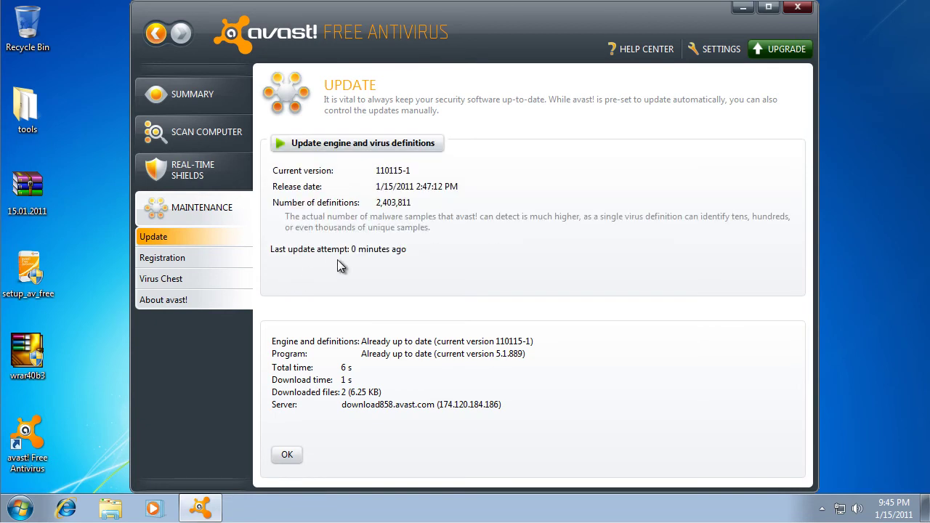
left_click(285, 457)
left_click(381, 148)
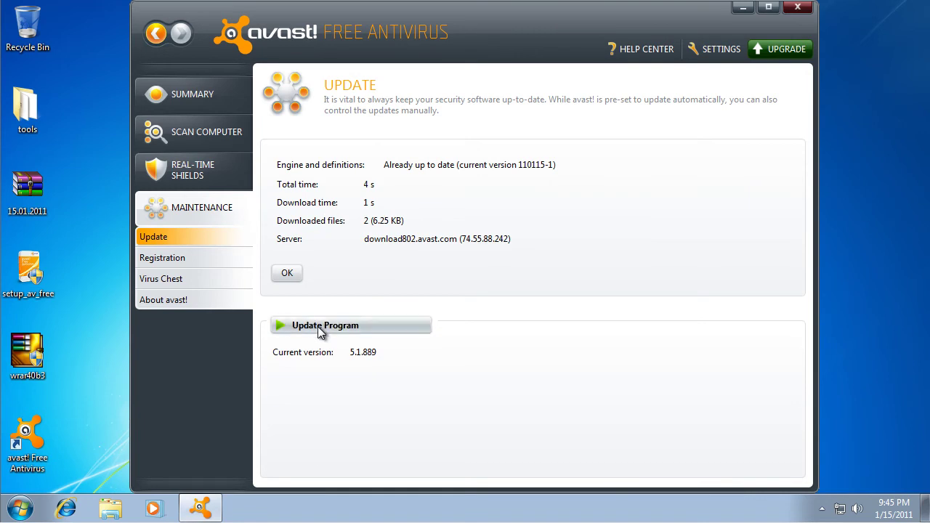
left_click(321, 328)
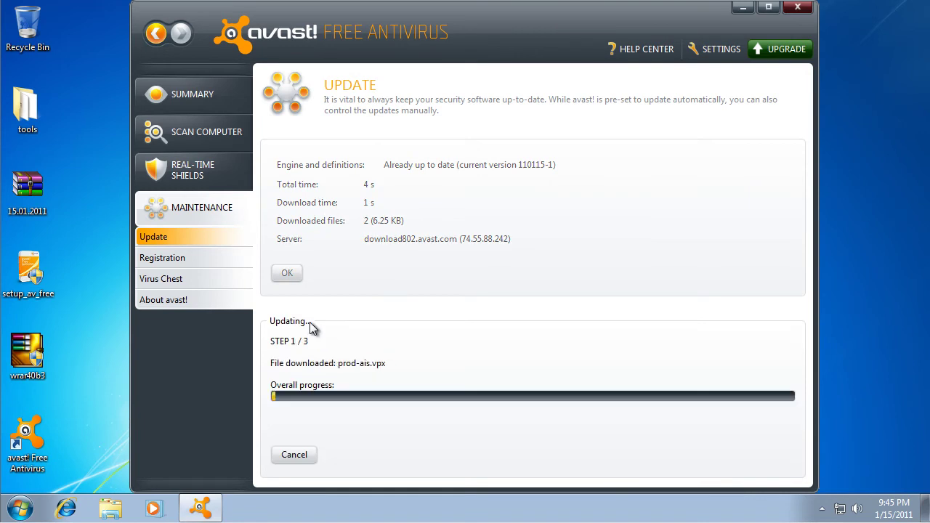
left_click(288, 275)
left_click(288, 454)
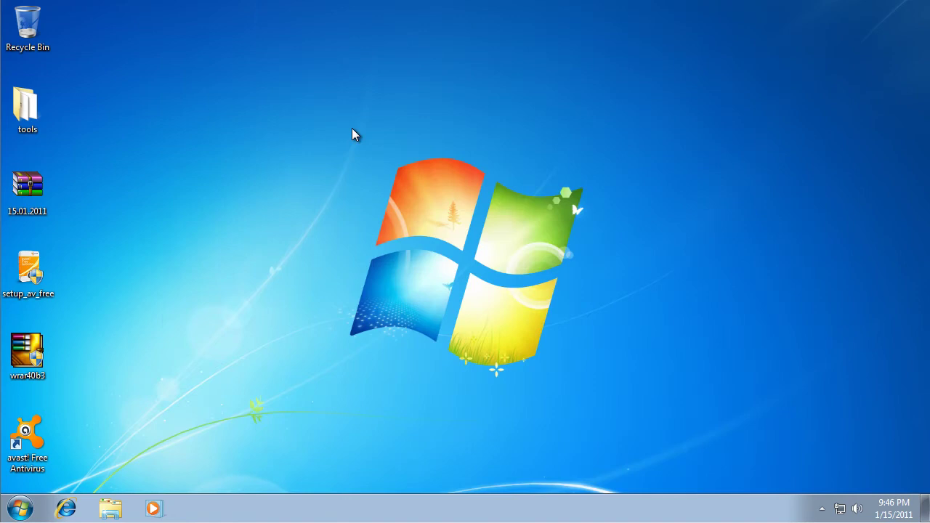
- Reopen the avast! main window from its tray icon's Open avast! user interface
right_click(32, 192)
left_click(716, 346)
left_click(822, 508)
right_click(846, 445)
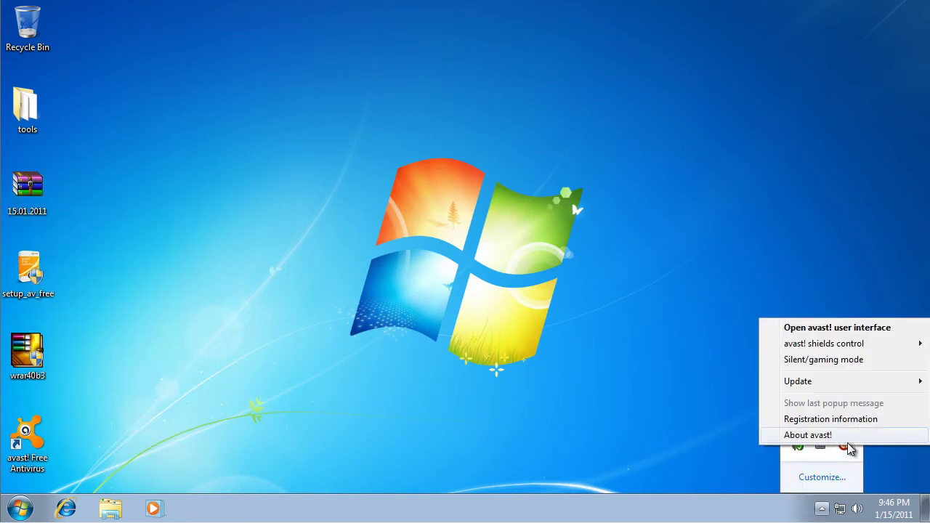
left_click(861, 329)
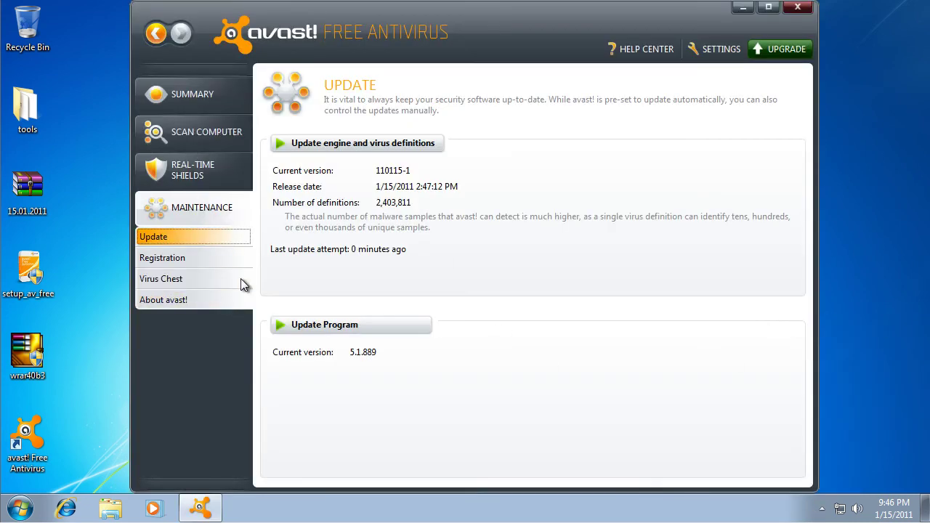
- Browse avast! settings pages from Update through Maintenance
left_click(711, 49)
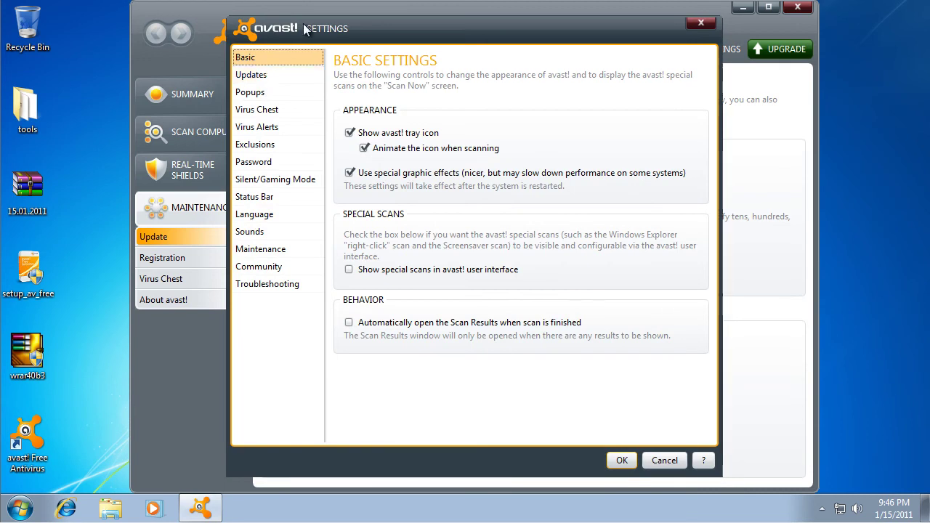
left_click(274, 75)
left_click(260, 94)
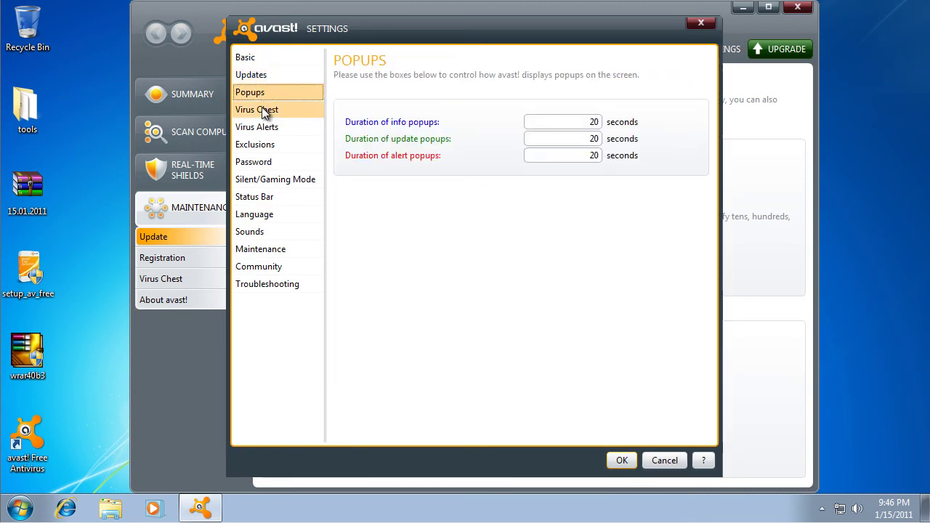
left_click(262, 107)
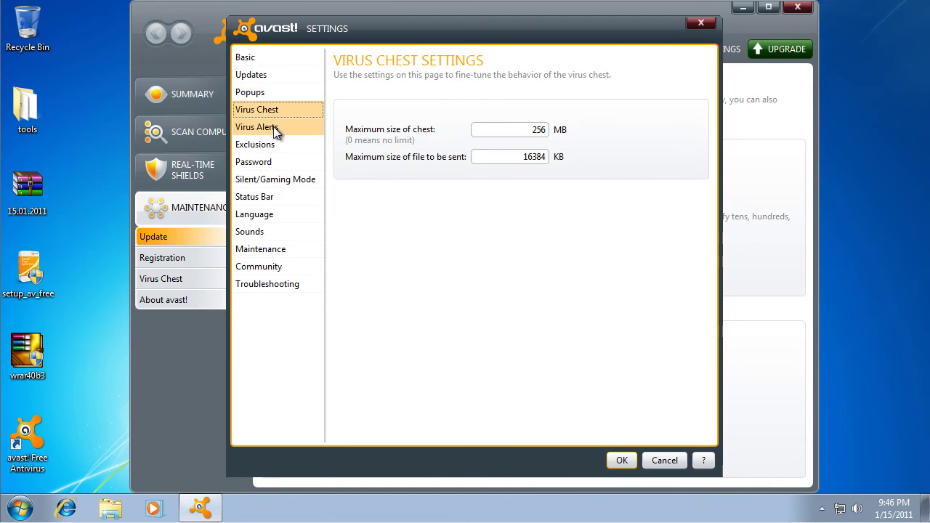
left_click(274, 127)
left_click(278, 147)
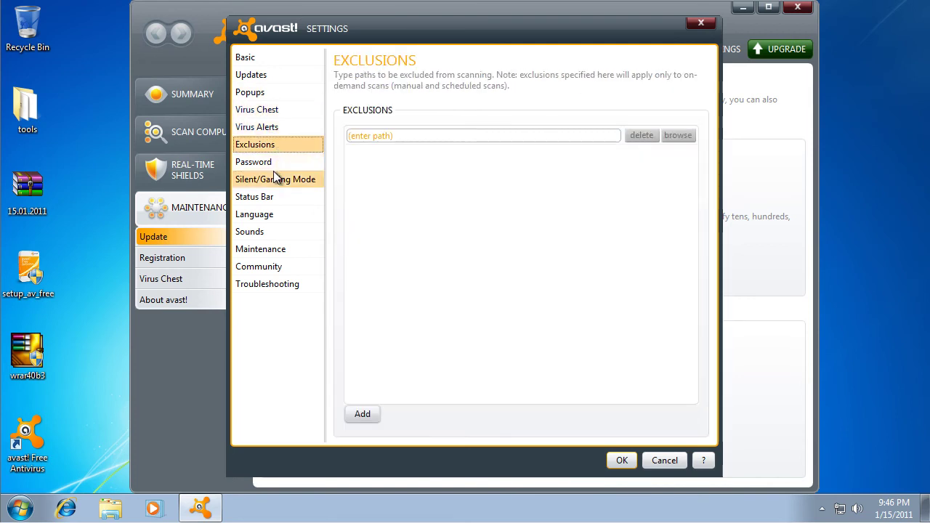
left_click(269, 162)
left_click(273, 178)
left_click(270, 197)
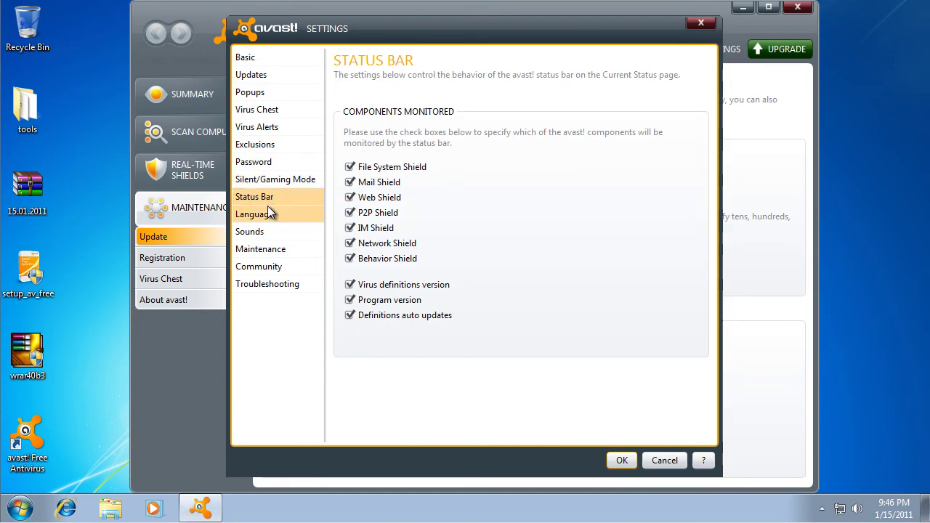
left_click(265, 214)
left_click(263, 232)
left_click(264, 254)
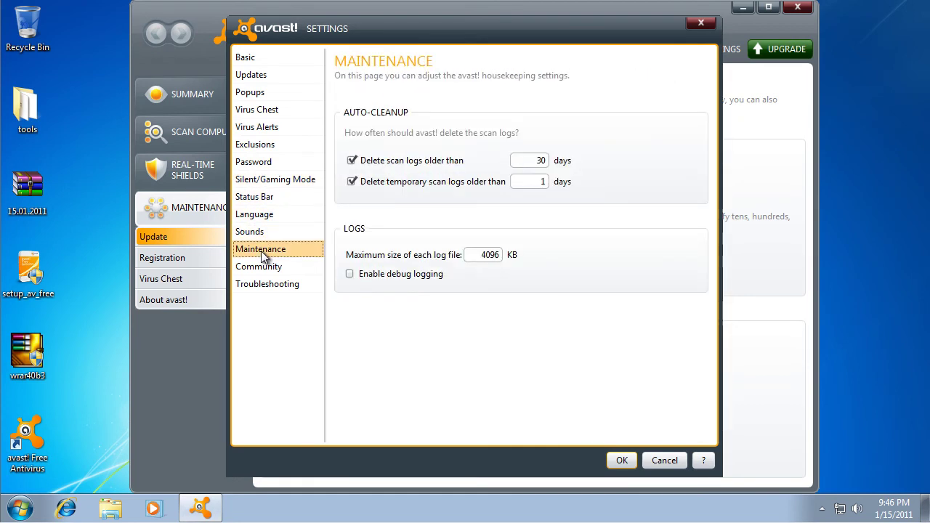
- Revisit Sound, Maintenance, Community, Troubleshooting and Virus Chest pages, then cancel settings without changes
left_click(260, 234)
left_click(264, 255)
left_click(262, 266)
left_click(266, 283)
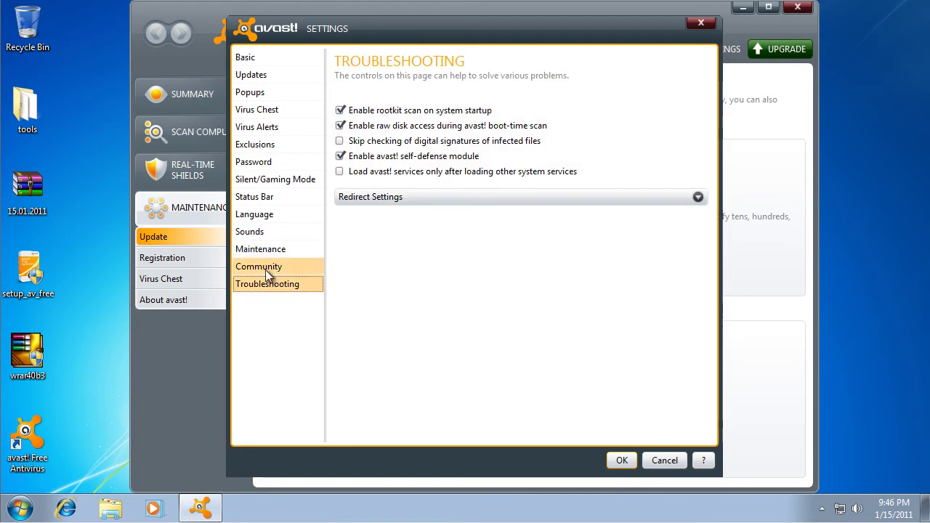
left_click(263, 58)
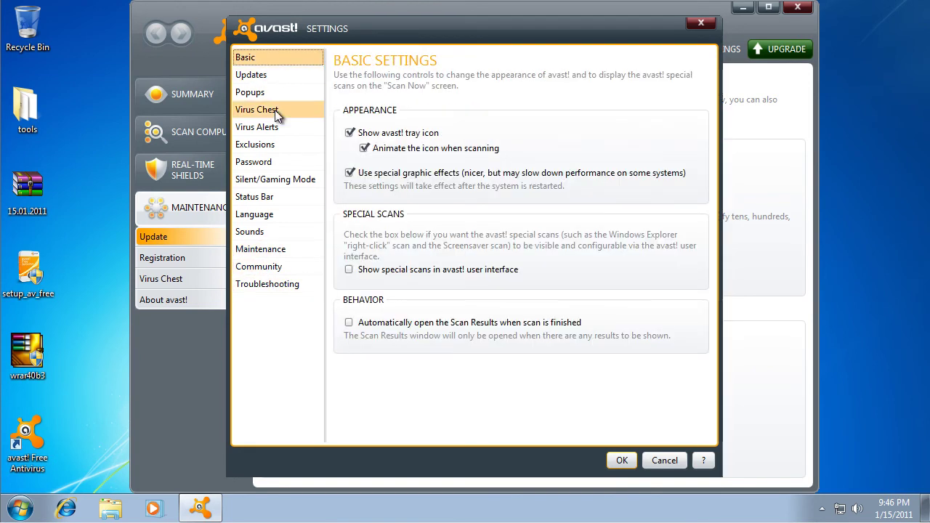
left_click(269, 109)
left_click(276, 129)
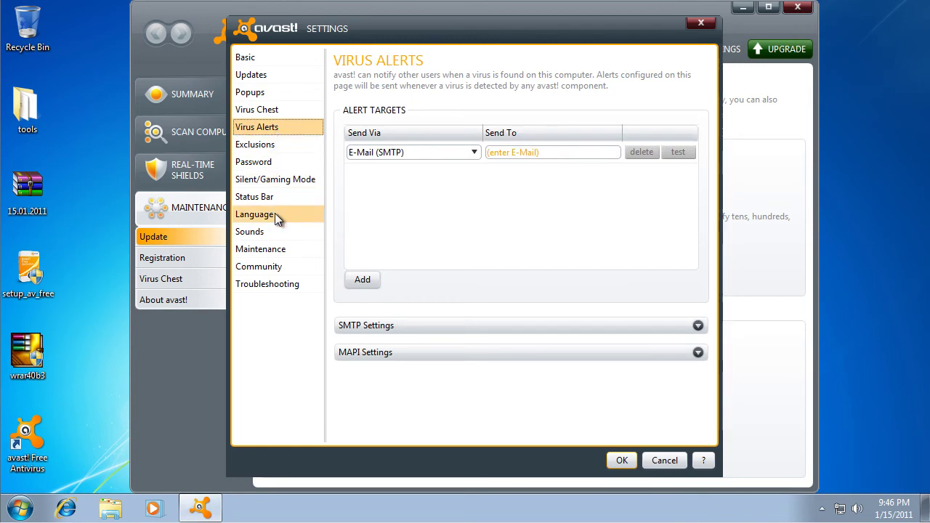
left_click(664, 461)
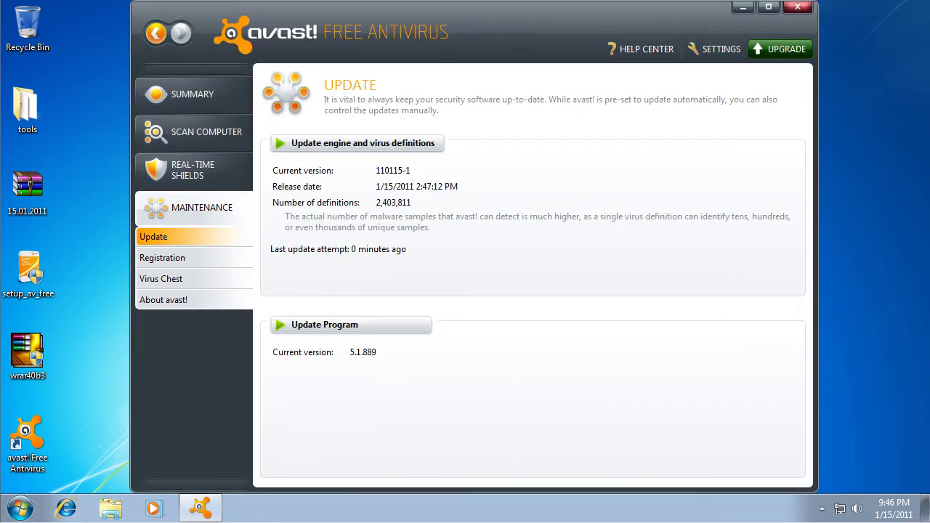
- Close avast! and extract 15.01.2011.rar to its own folder using the archive password
left_click(206, 94)
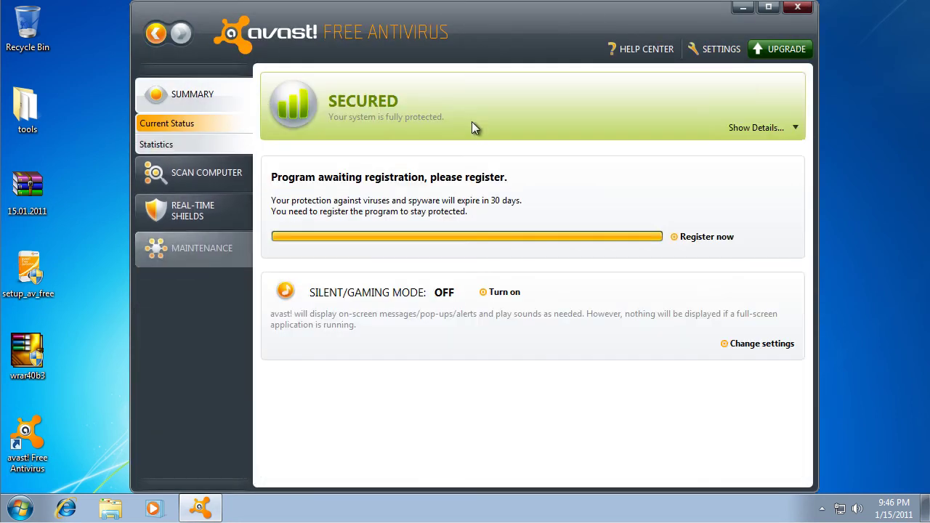
left_click(798, 7)
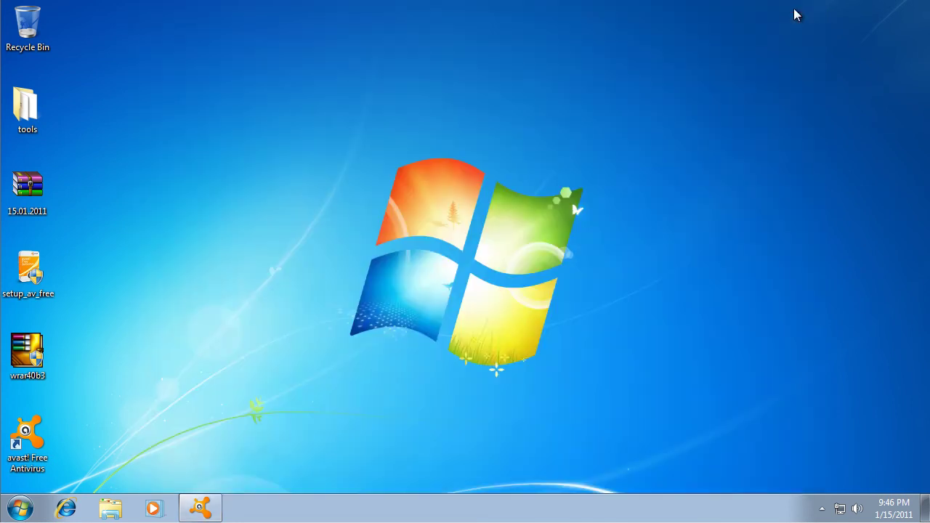
right_click(37, 187)
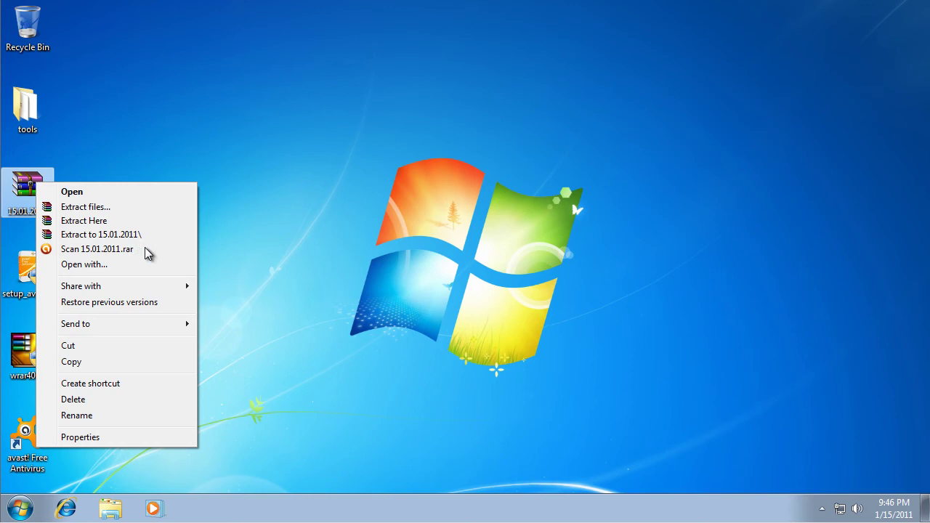
left_click(143, 233)
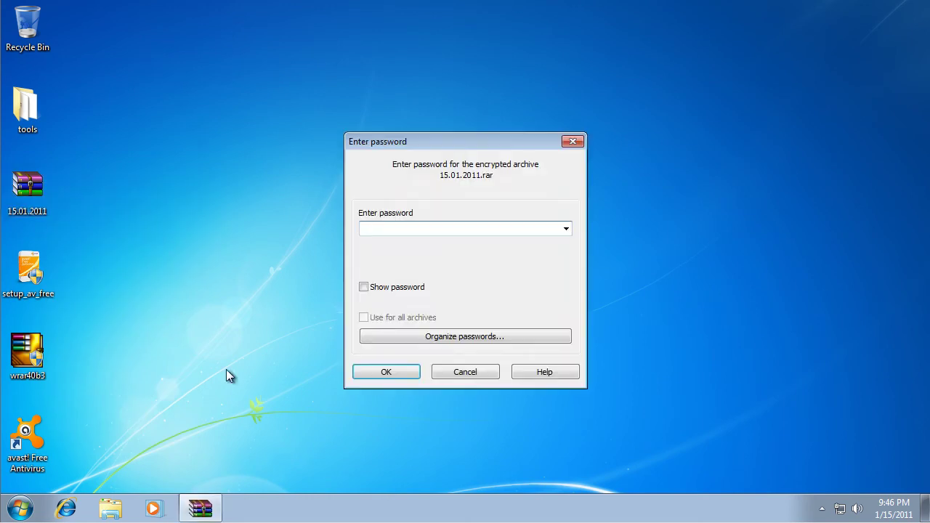
type("12")
left_click(366, 376)
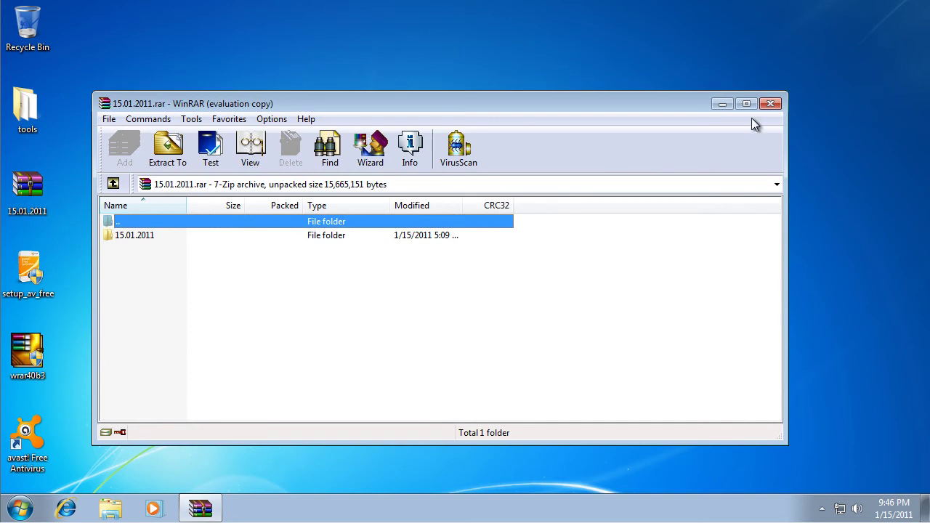
- Retry the extraction, then stop it and dismiss avast!'s malware-blocked warnings
left_click(770, 104)
right_click(21, 185)
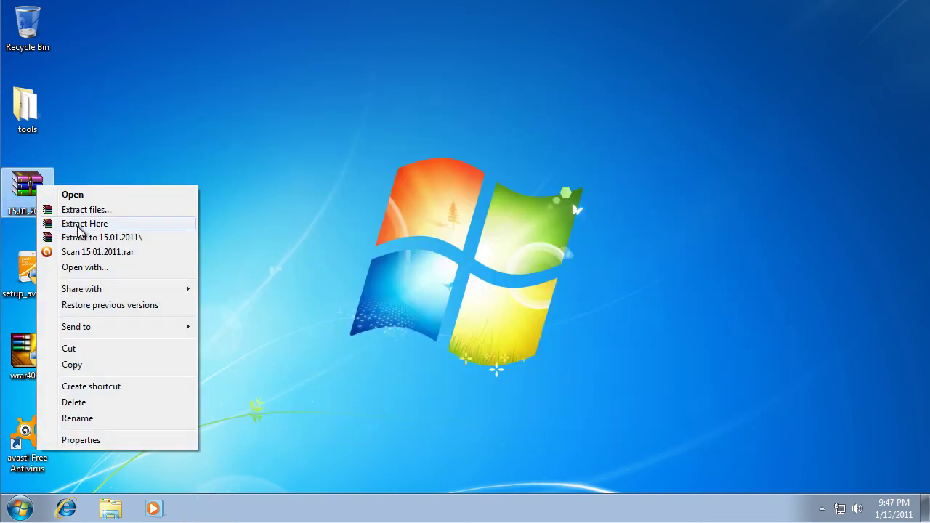
left_click(88, 237)
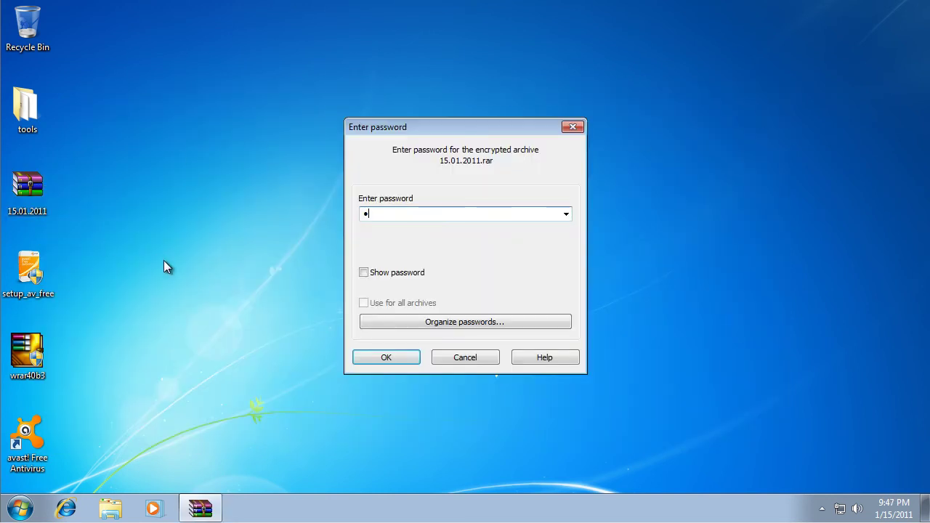
key("Return")
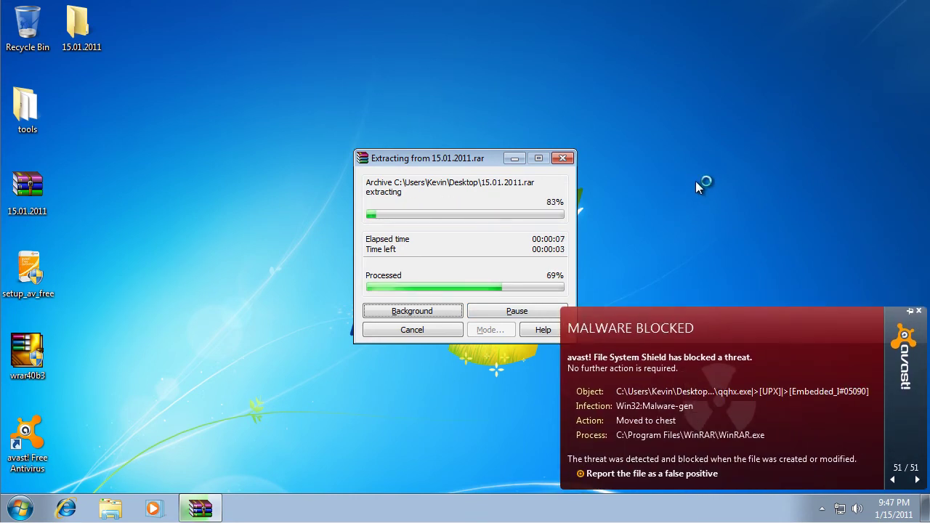
left_click(919, 312)
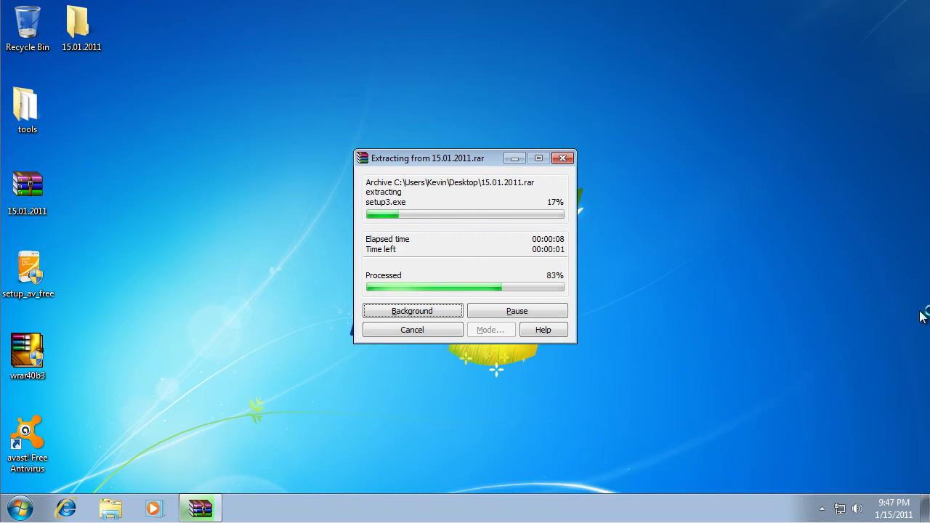
left_click(420, 331)
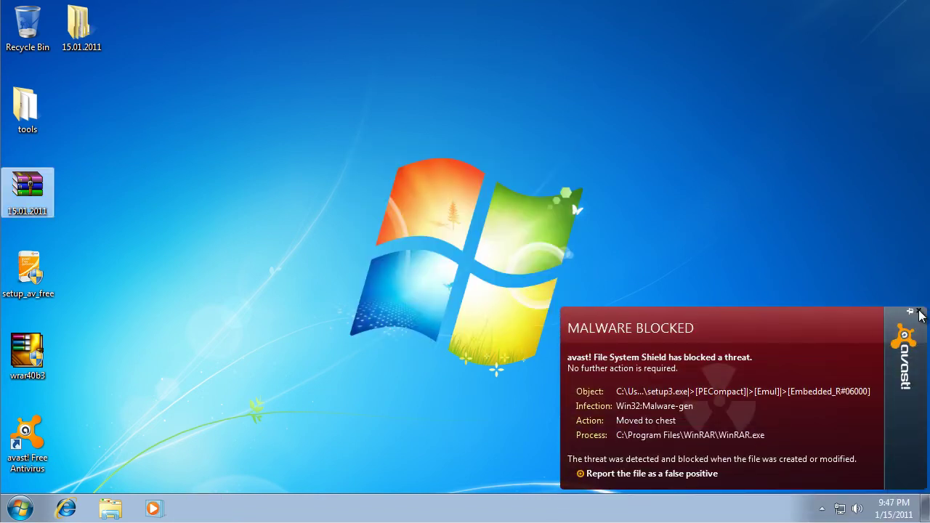
left_click(919, 312)
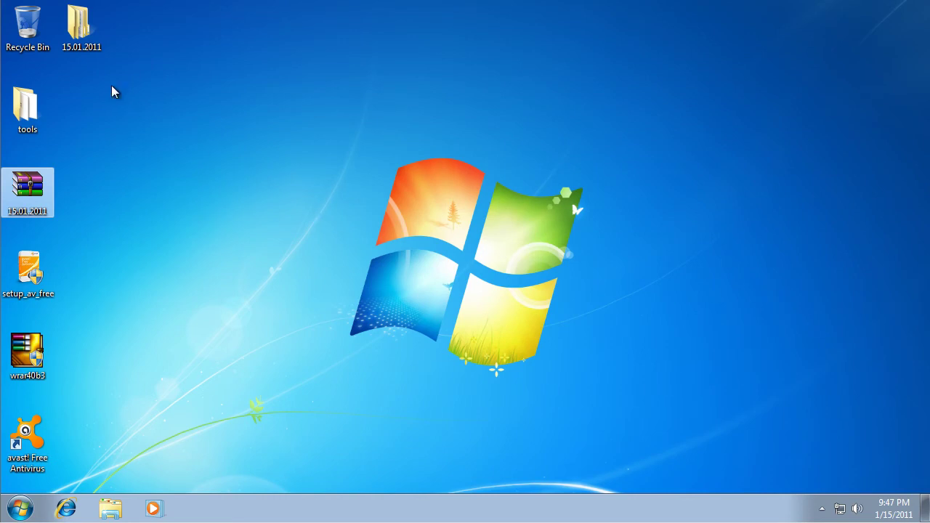
- Permanently delete the partially extracted 15.01.2011 folder
left_click(81, 35)
key("shift+Delete")
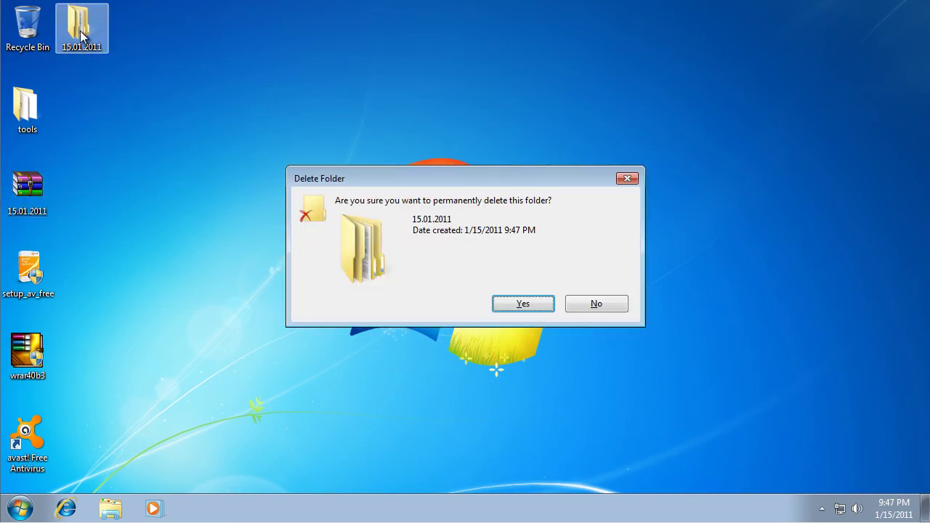
key("Return")
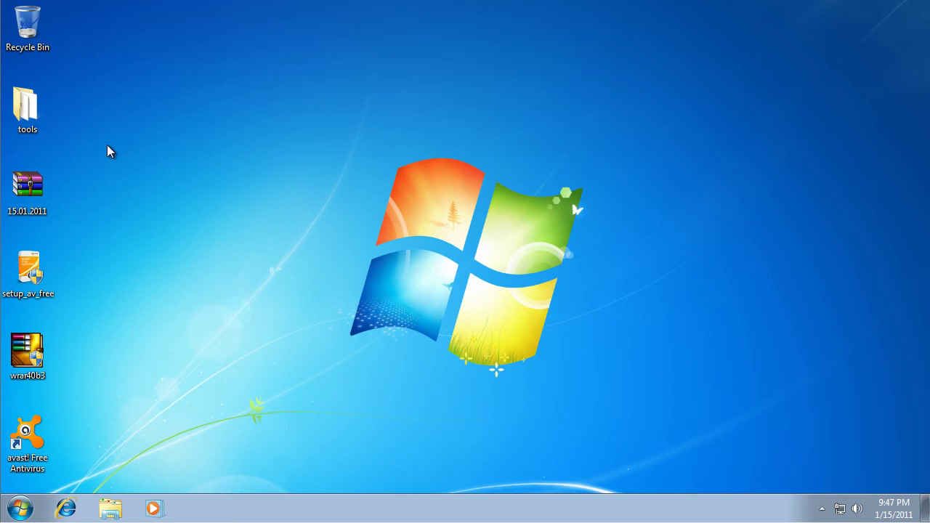
- Open avast! from the tray and stop the File System Shield for 1 hour
left_click(818, 513)
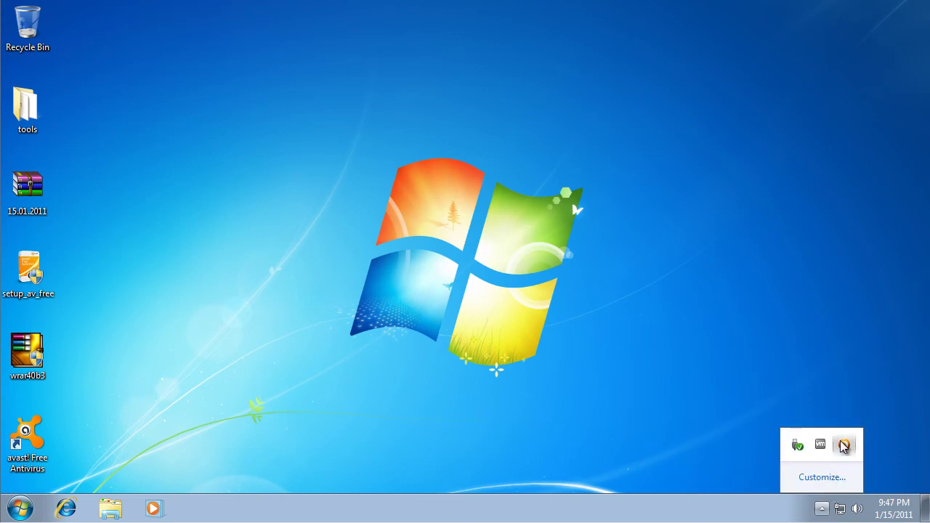
double_click(844, 444)
left_click(187, 178)
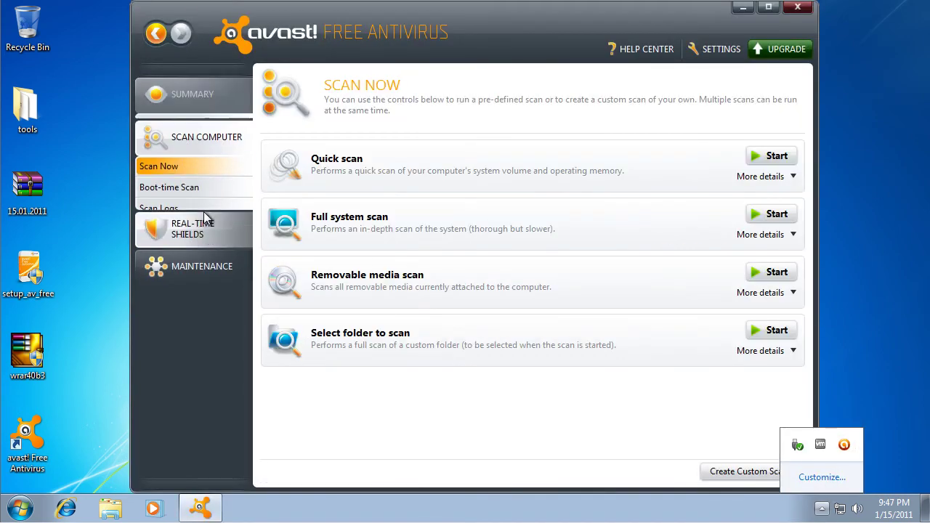
left_click(218, 220)
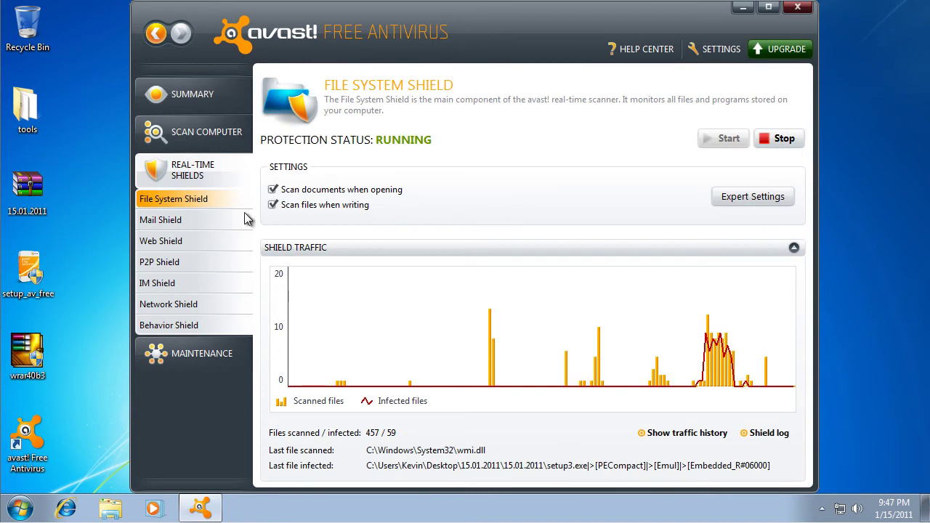
left_click(208, 220)
left_click(207, 205)
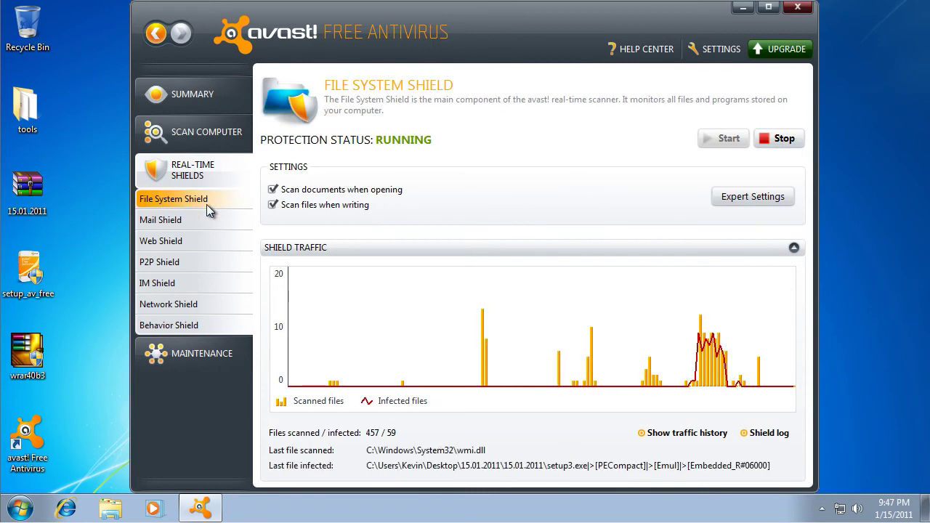
left_click(781, 138)
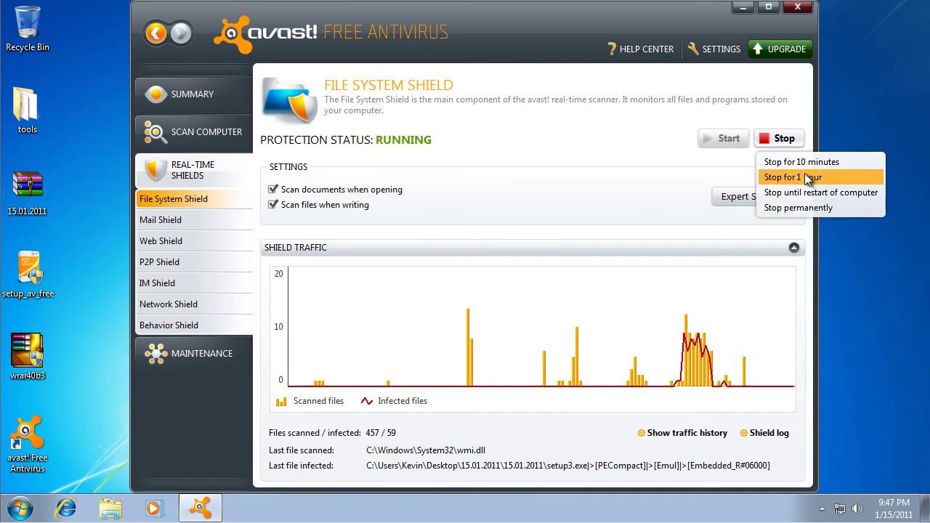
left_click(806, 177)
left_click(476, 290)
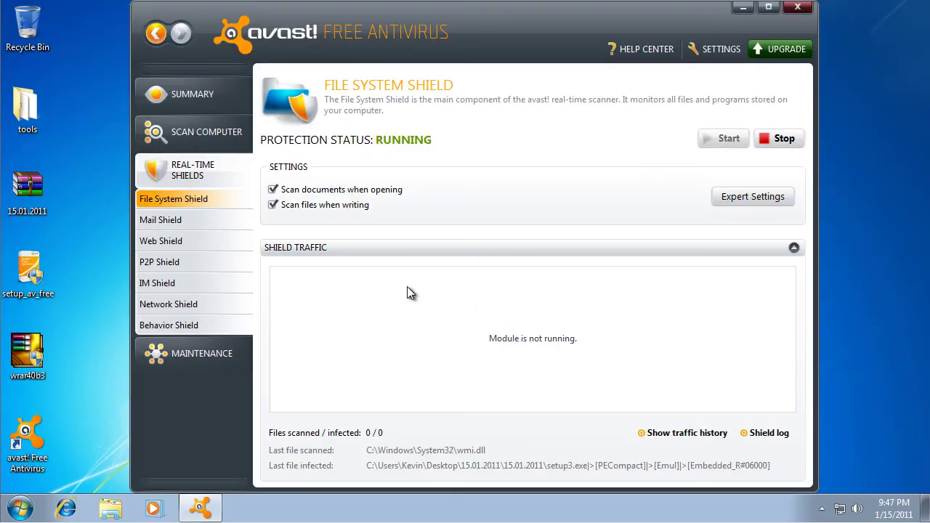
- Stop the Behavior Shield for 1 hour and close the avast! window
left_click(185, 223)
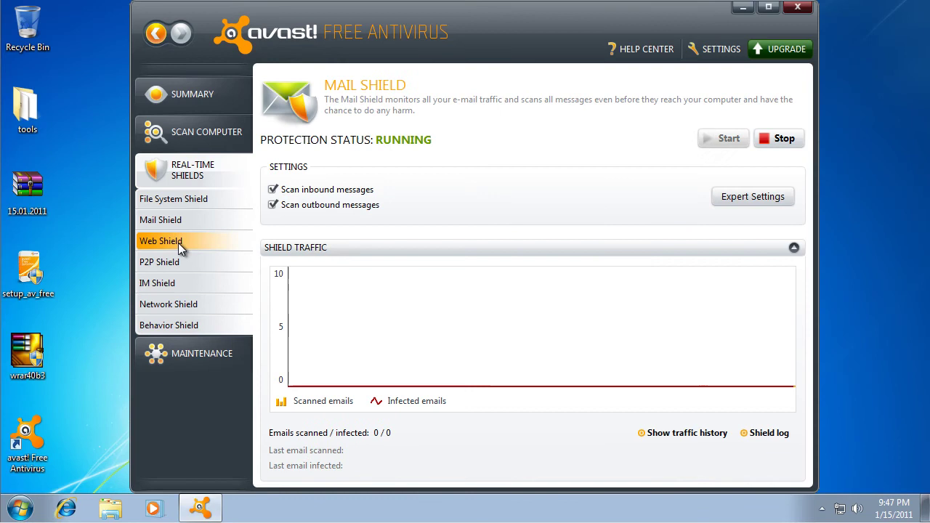
left_click(178, 242)
left_click(181, 262)
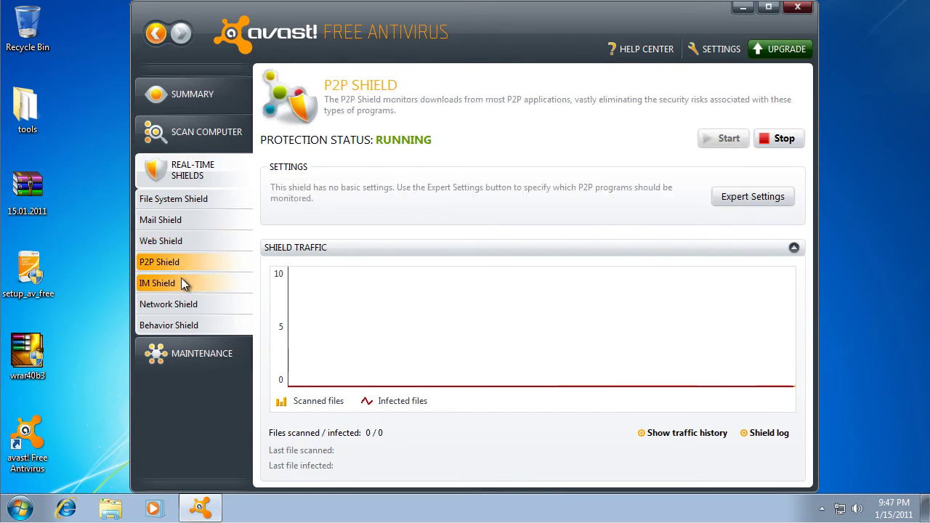
left_click(204, 243)
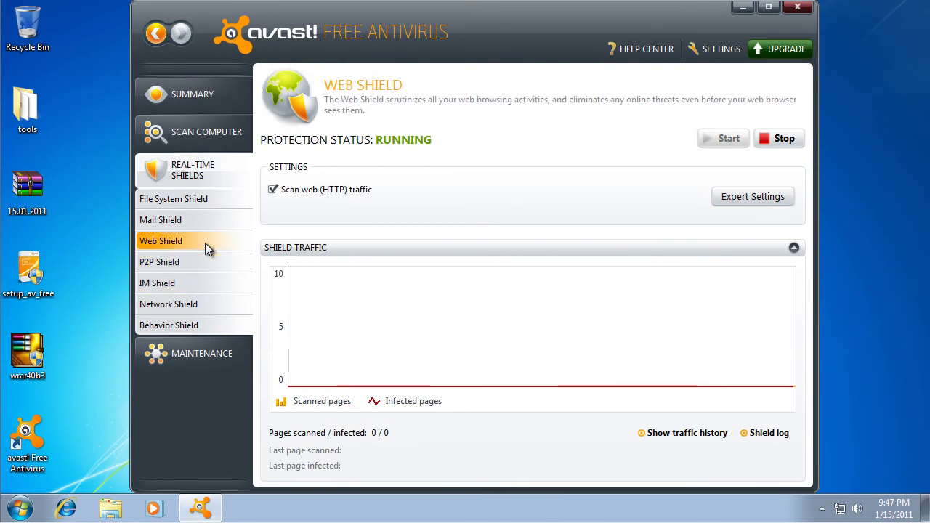
left_click(213, 306)
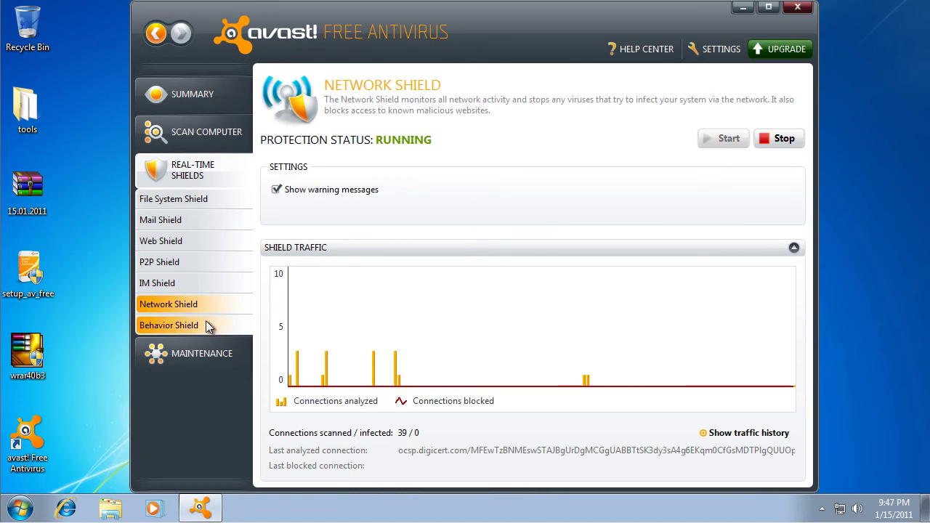
left_click(198, 323)
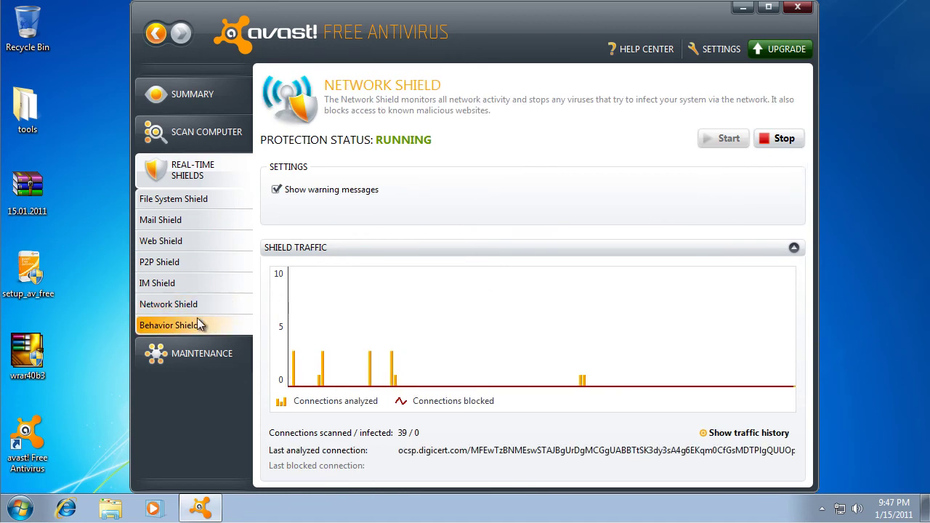
left_click(779, 139)
left_click(795, 179)
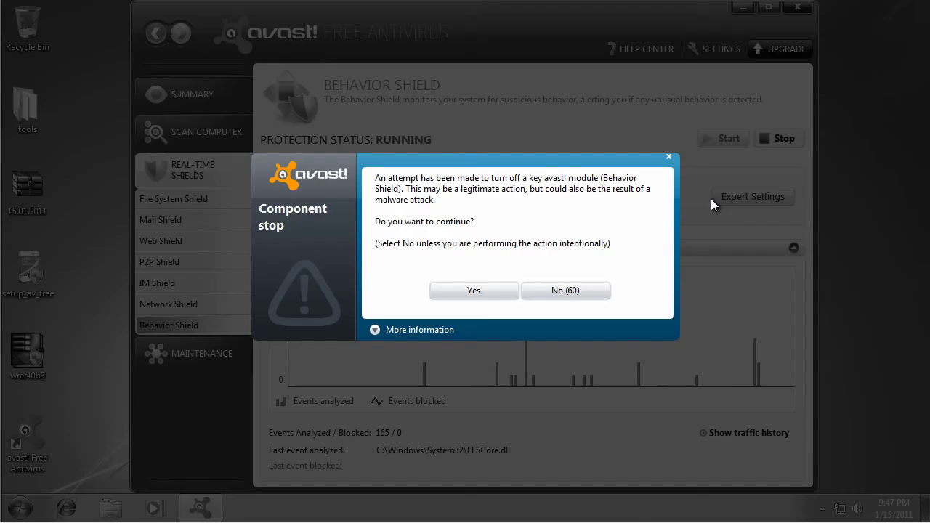
left_click(476, 290)
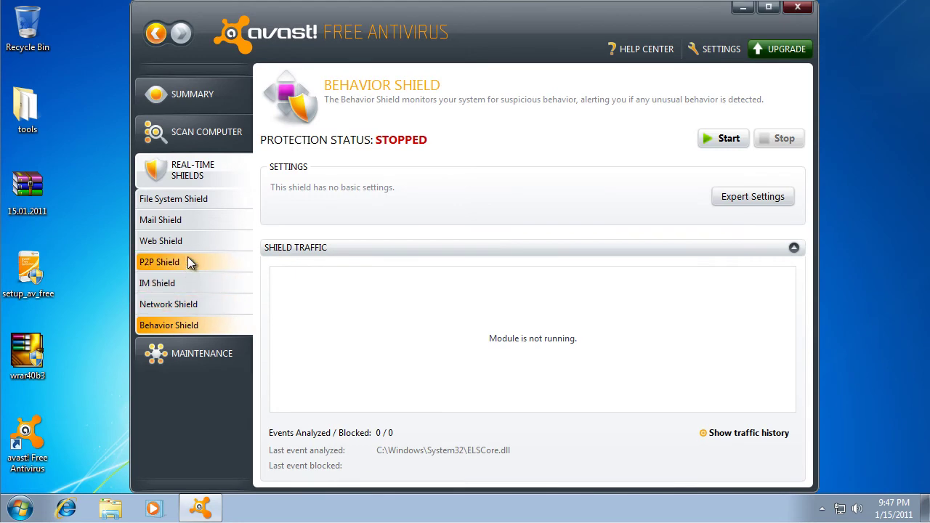
left_click(801, 8)
- Extract the archive to a 15.01.2011 folder, entering the archive password
right_click(24, 191)
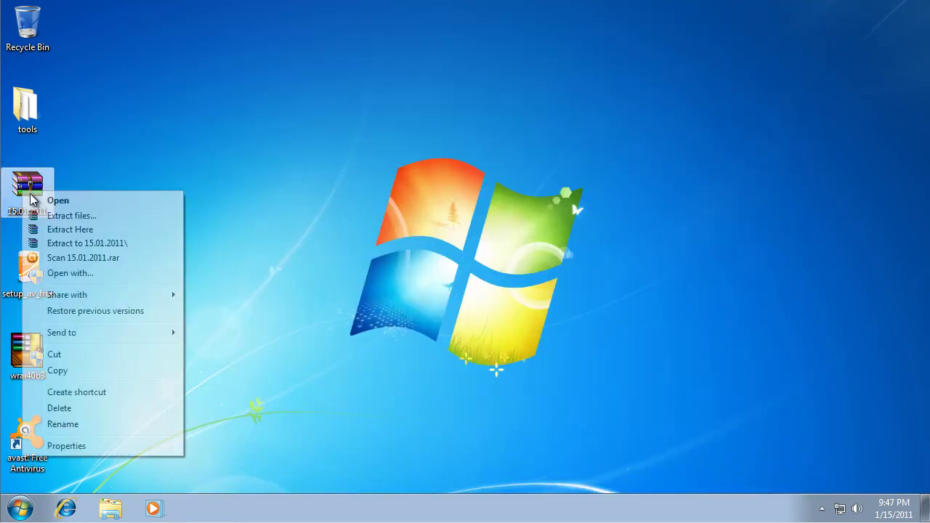
left_click(99, 245)
type("123")
key("Return")
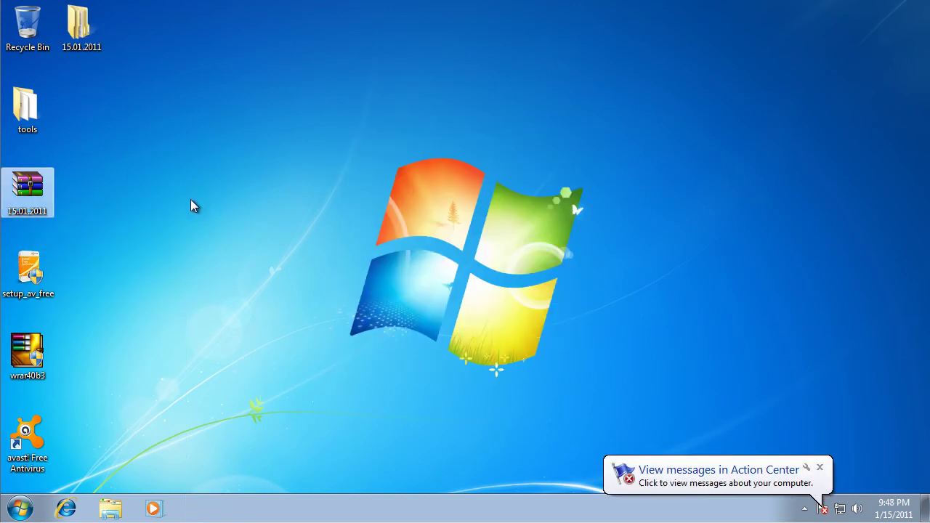
- Check the extracted folder's Properties, which show 89 files
right_click(84, 32)
left_click(205, 304)
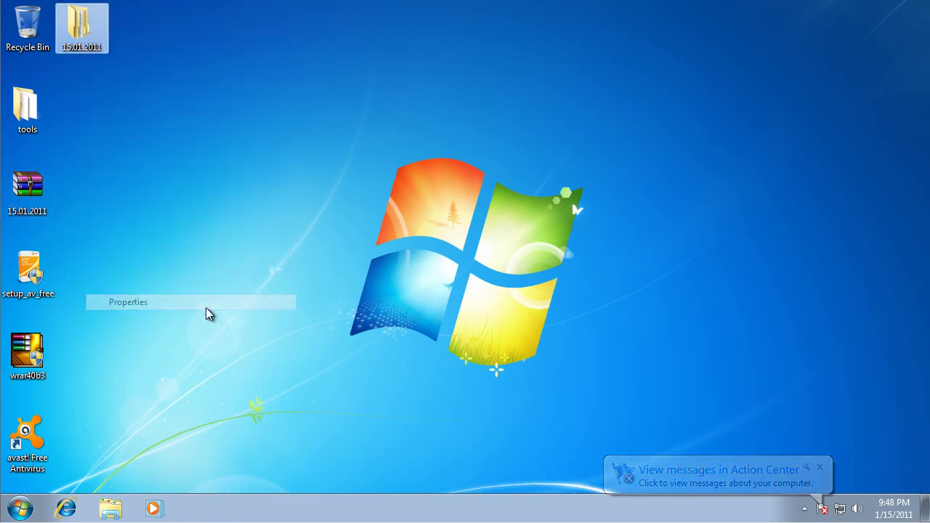
left_click_drag(210, 204, 149, 205)
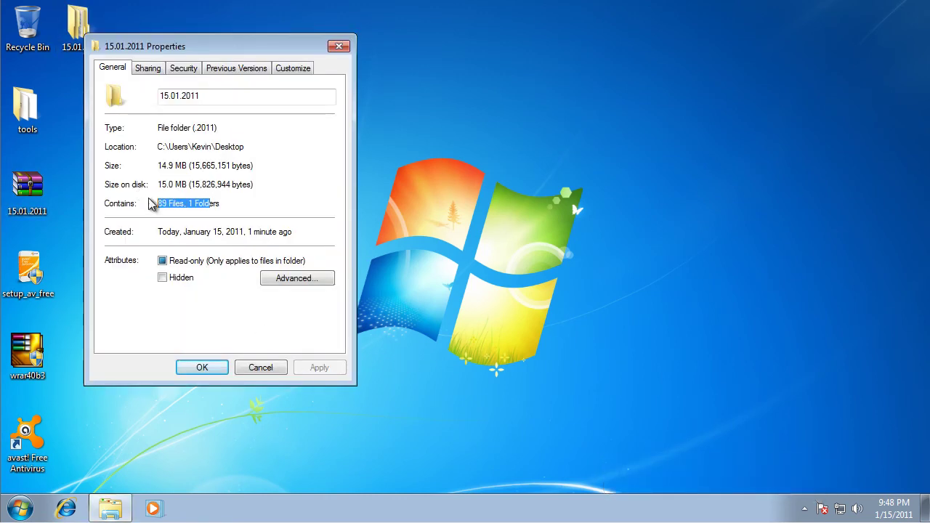
left_click(280, 369)
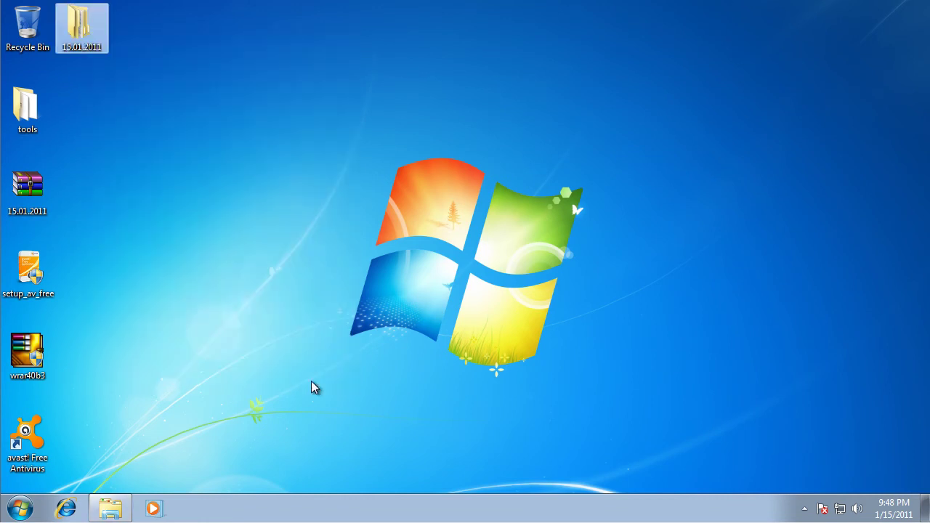
- Reopen avast! from the tray and turn the Behavior Shield back on
left_click(804, 509)
left_click(826, 444)
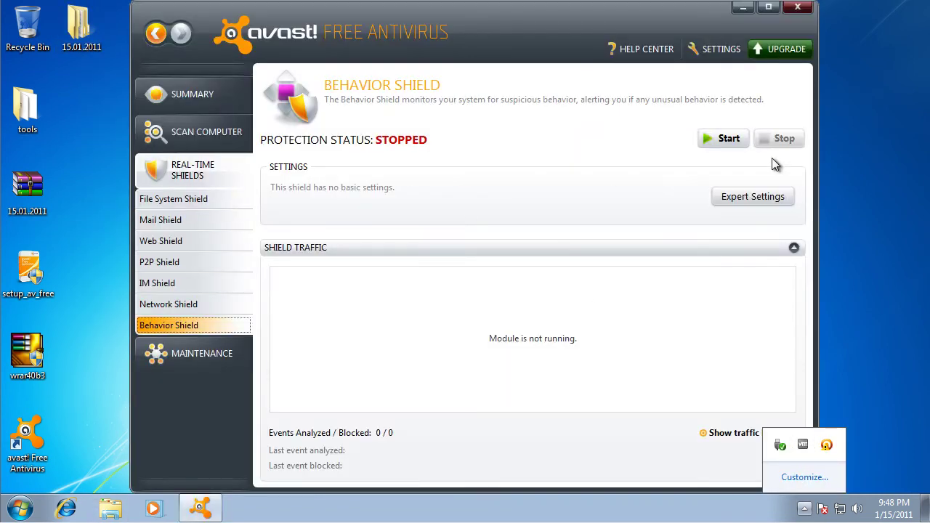
left_click(727, 138)
- Turn the File System Shield back on and close avast!
left_click(181, 304)
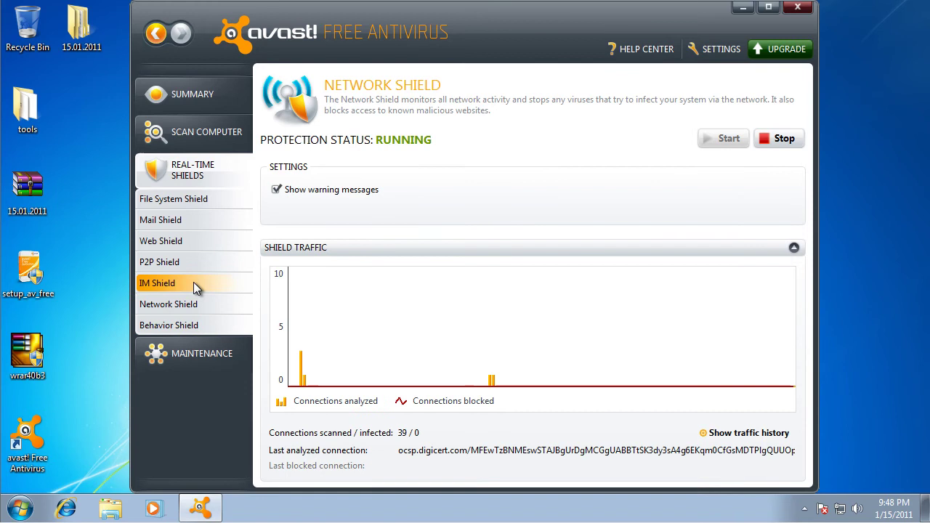
left_click(194, 282)
left_click(194, 262)
left_click(198, 240)
left_click(203, 219)
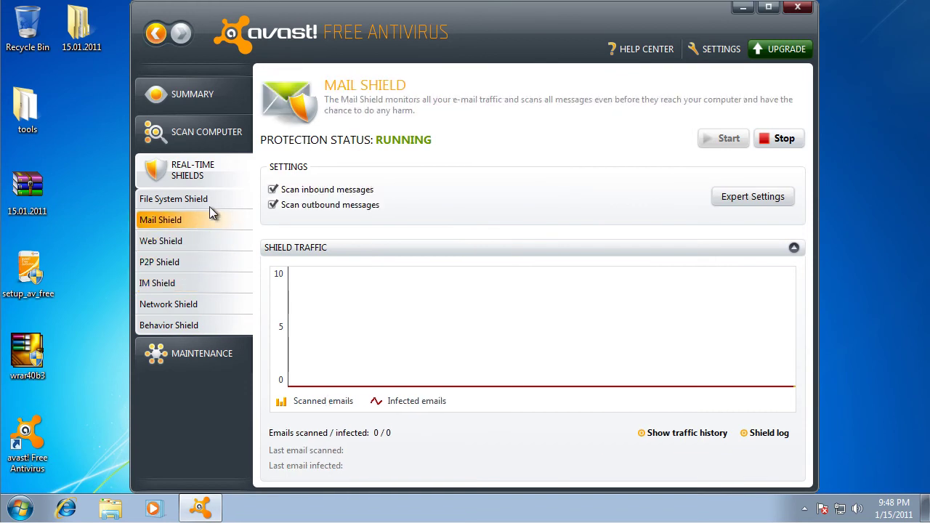
left_click(210, 202)
left_click(727, 139)
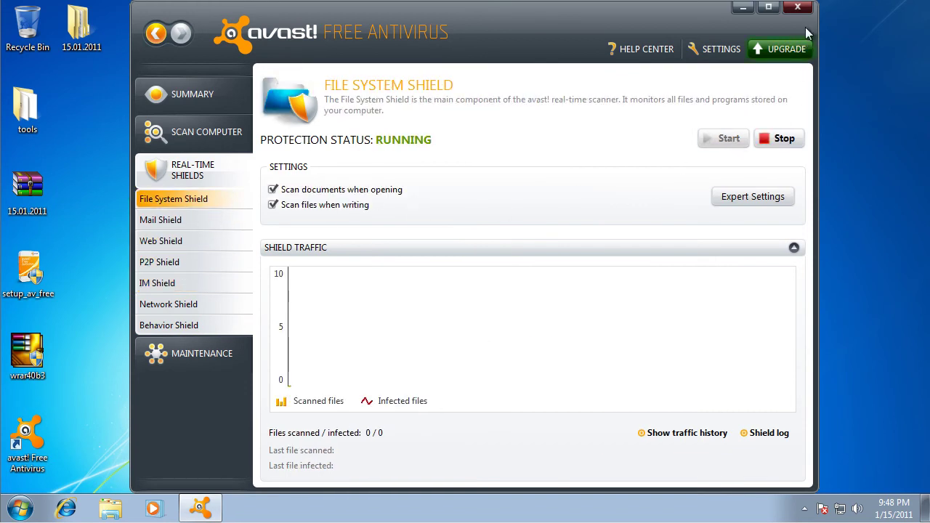
left_click(798, 8)
- Scan the 15.01.2011 folder with avast! and show the detected threats
right_click(91, 40)
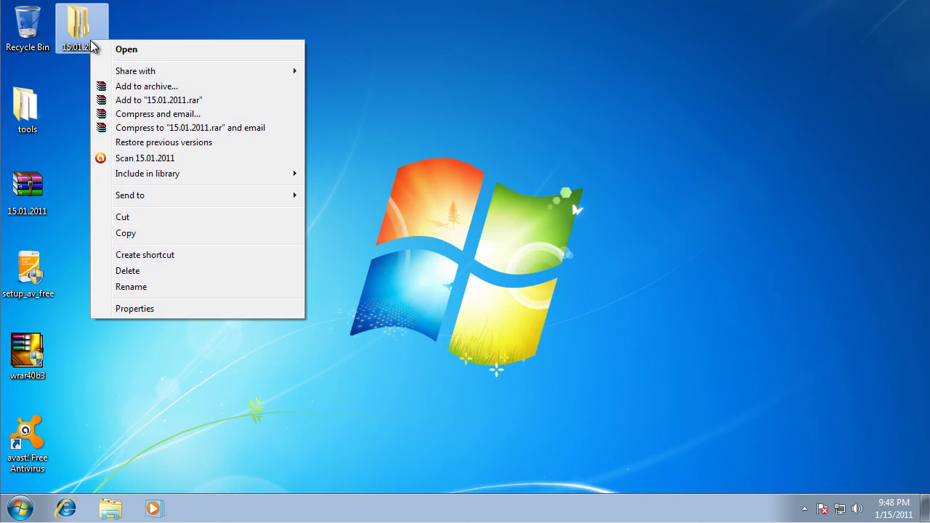
left_click(149, 164)
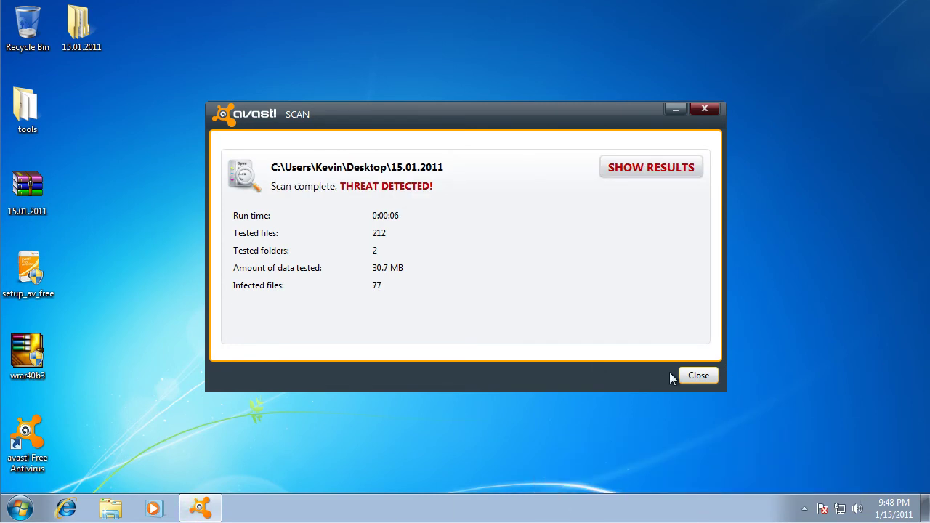
left_click(628, 168)
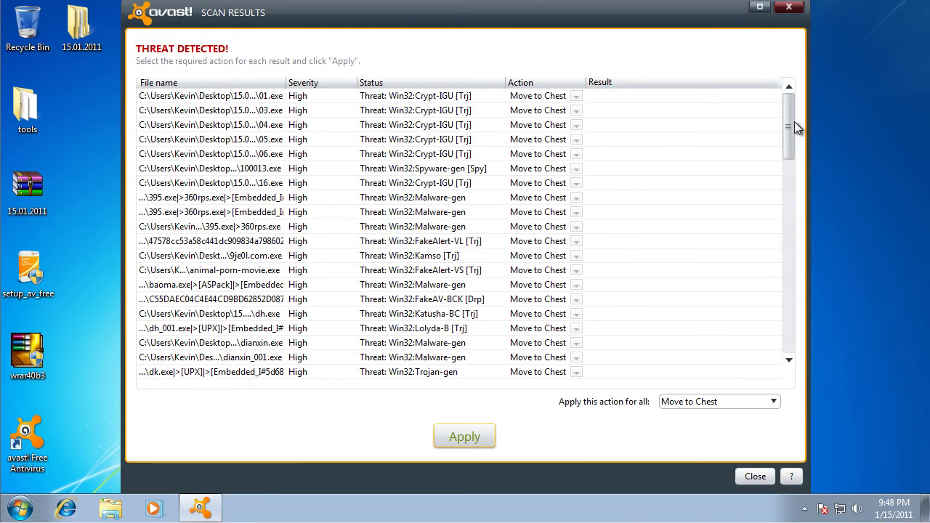
left_click_drag(785, 134, 735, 37)
mouse_move(645, 22)
left_mouse_down()
mouse_move(647, 505)
mouse_move(649, 12)
mouse_move(652, 34)
left_mouse_up()
- Apply Move to Chest to all 77 threats and close the results
left_click(711, 409)
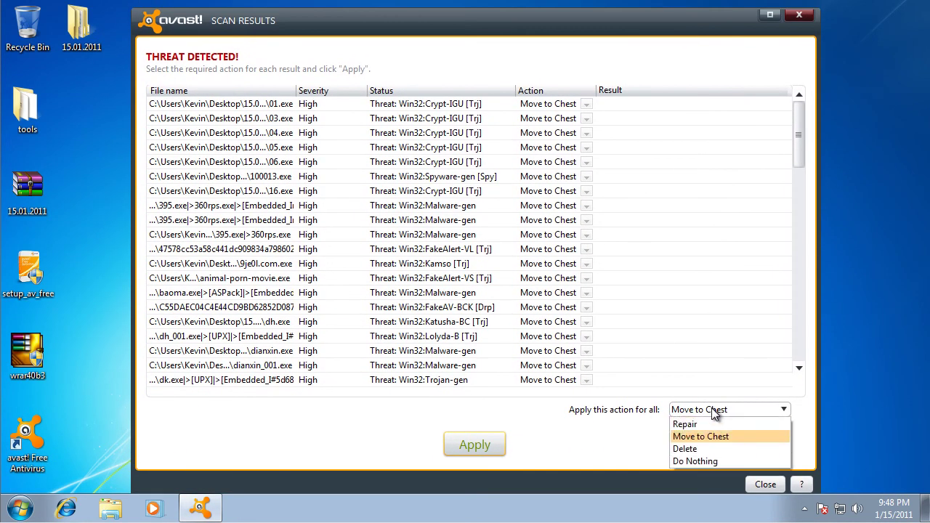
left_click(712, 409)
left_click(491, 447)
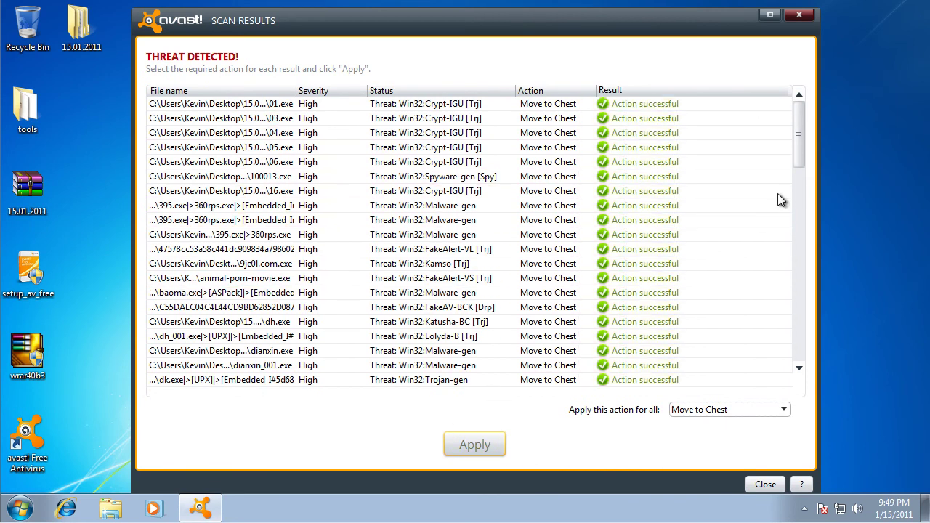
left_click_drag(801, 154, 807, 383)
left_click(765, 484)
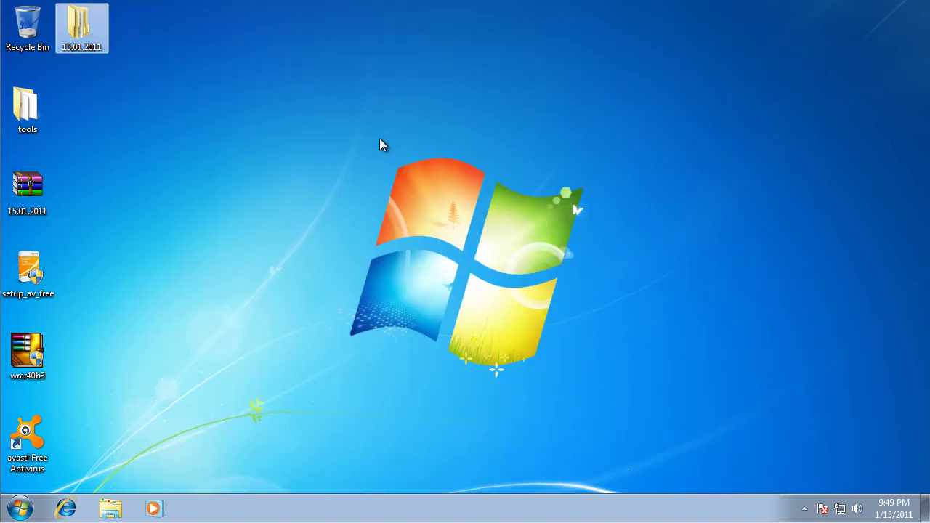
- Rescan the 15.01.2011 folder, confirming no threats remain in 43 files
right_click(73, 23)
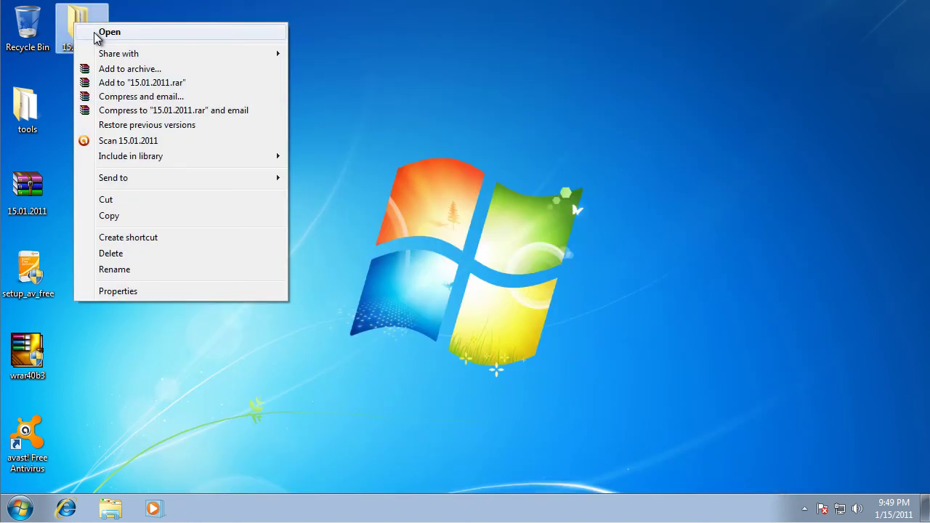
left_click(164, 142)
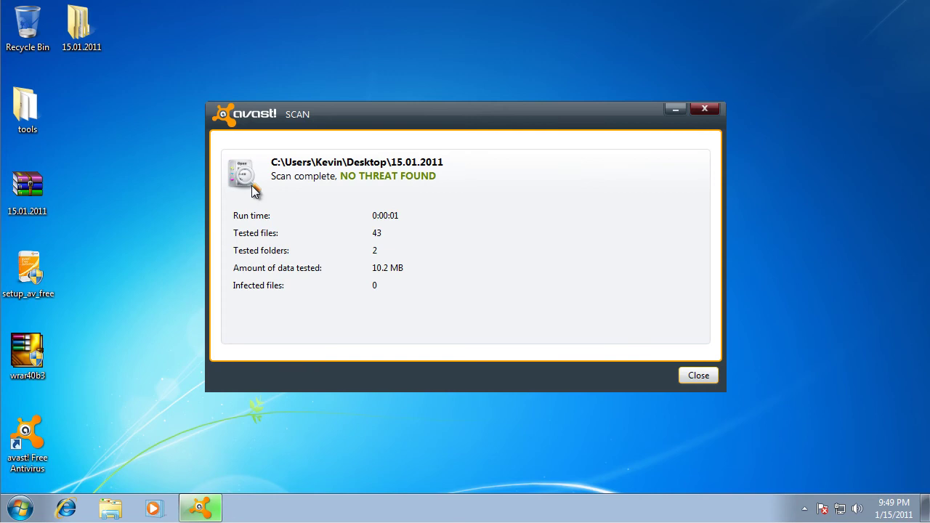
left_click(699, 376)
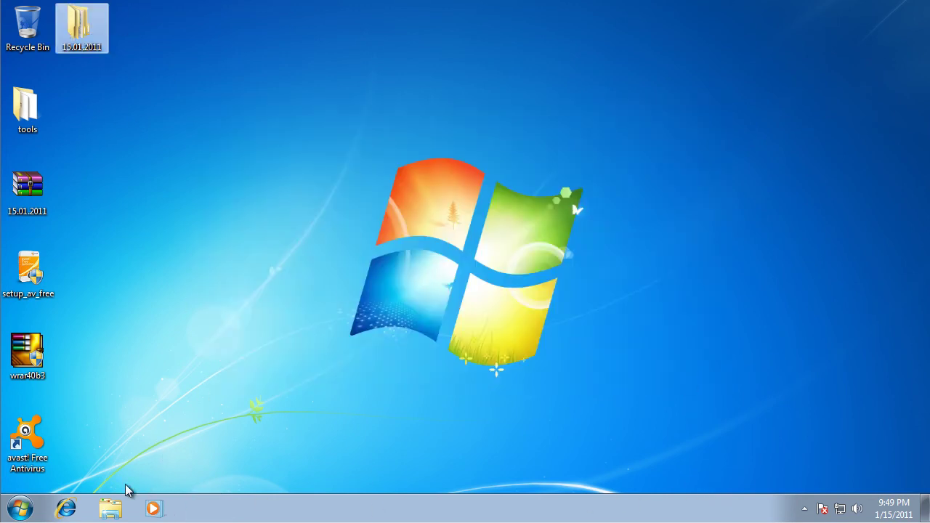
- Launch Calculator and compute 89 minus 77, giving 12
left_click(21, 509)
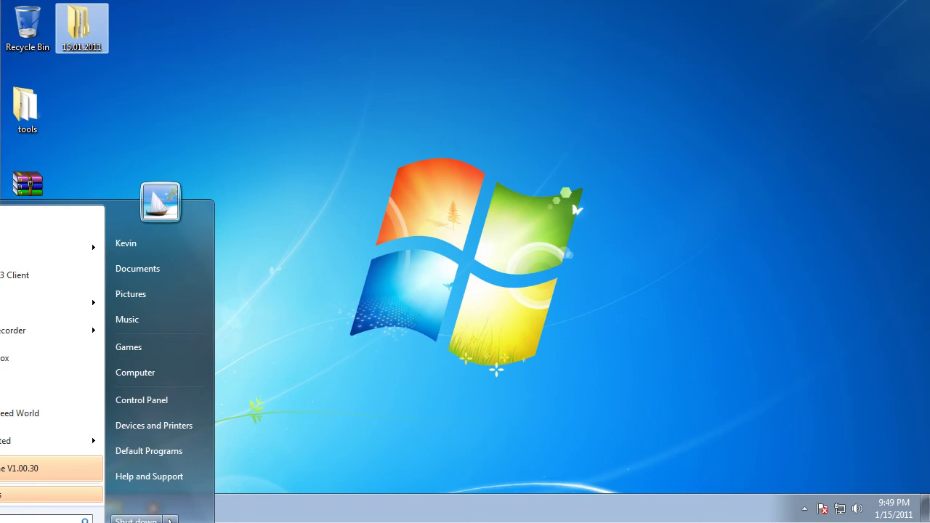
left_click(6, 386)
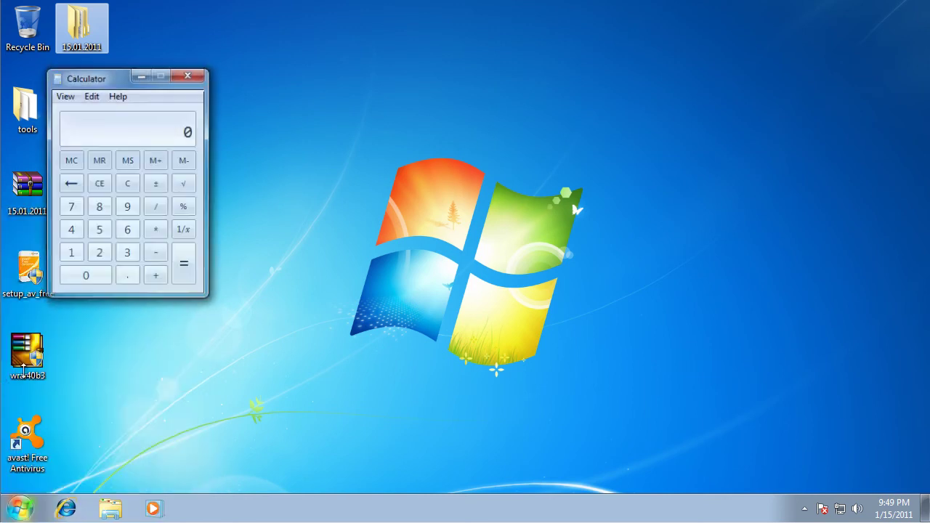
type("89")
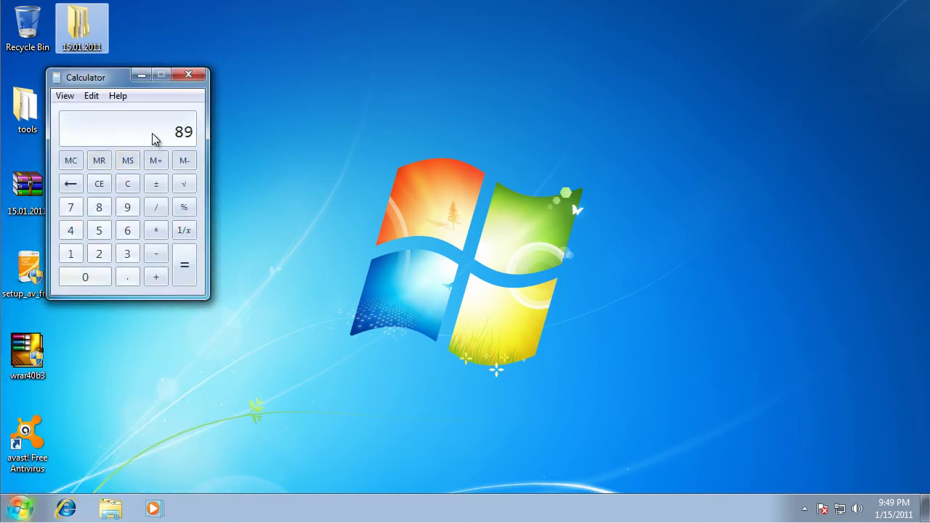
type("77")
key("Return")
- Close Notepad and Calculator with Alt+F4
key("alt+Tab")
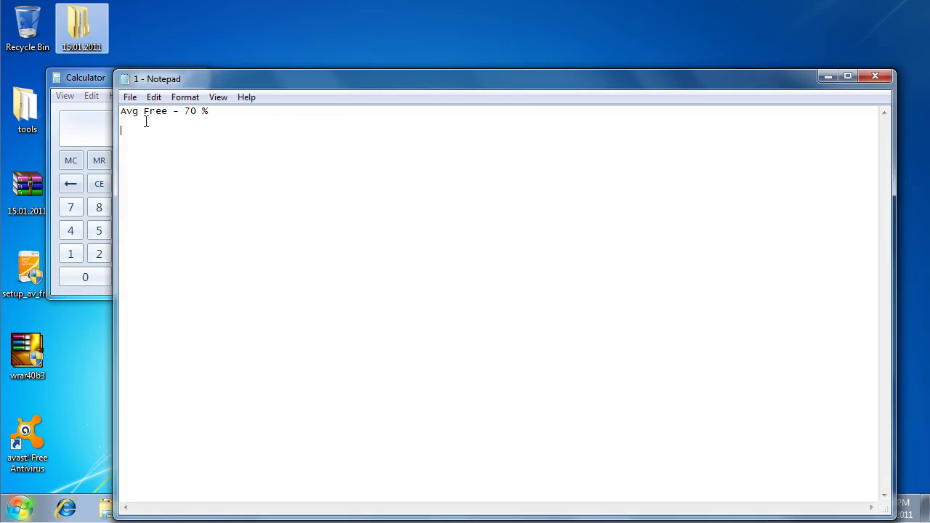
left_click_drag(184, 71, 281, 76)
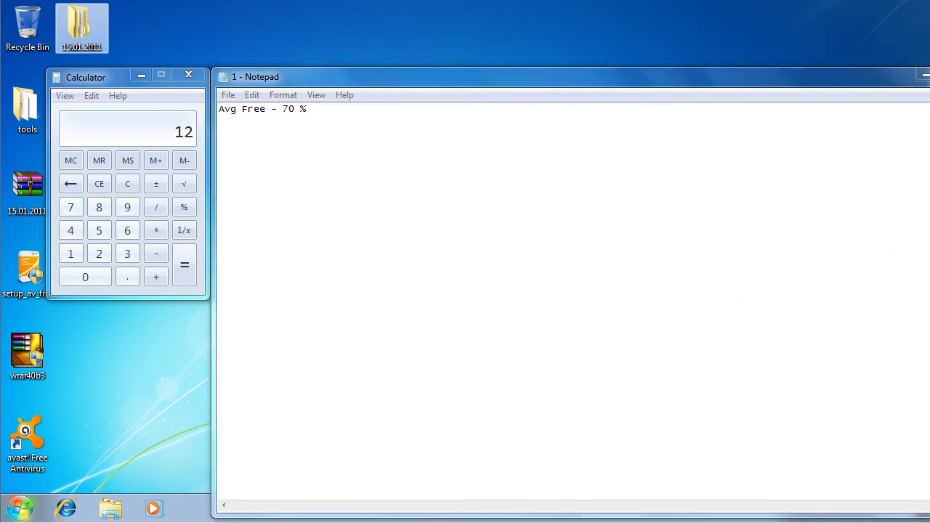
key("alt+F4")
key("alt+F4")
left_click_drag(340, 143, 619, 431)
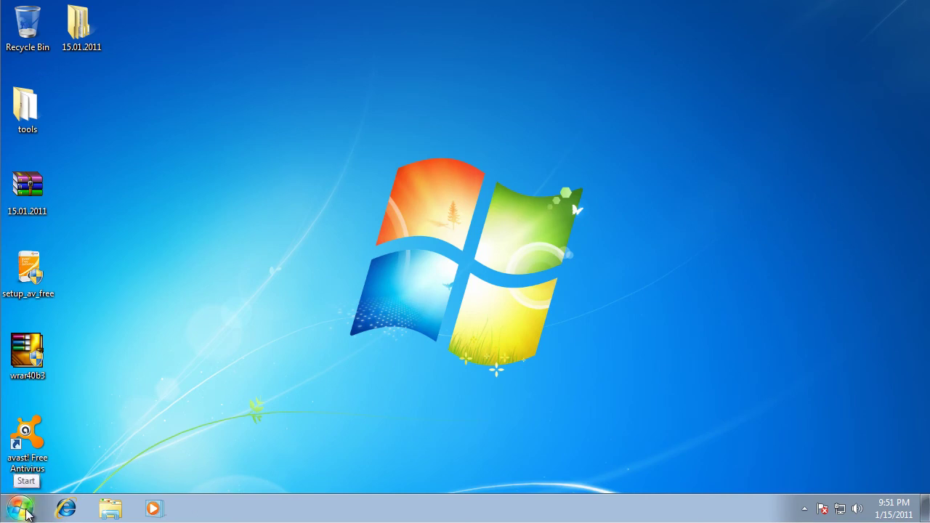
- Open Calculator from the programs list, enter 89 and 12, then close it
left_click(21, 508)
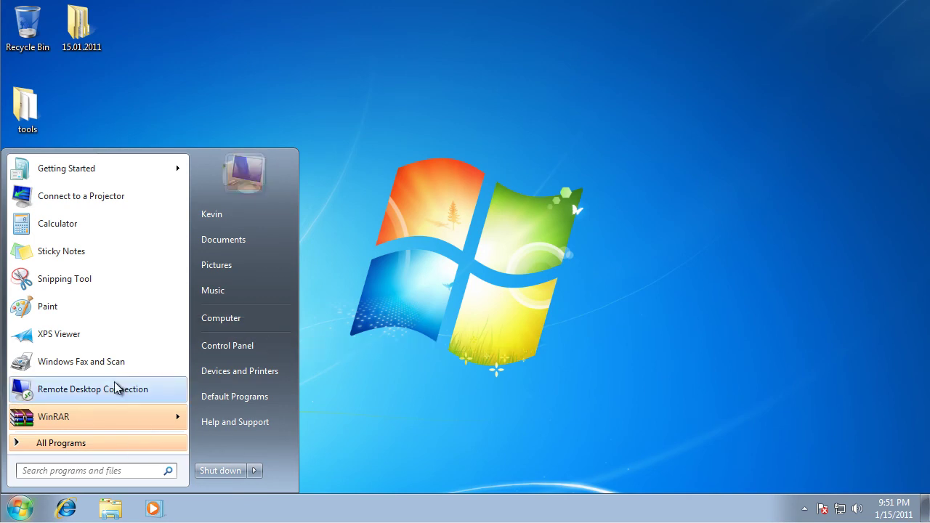
left_click(140, 229)
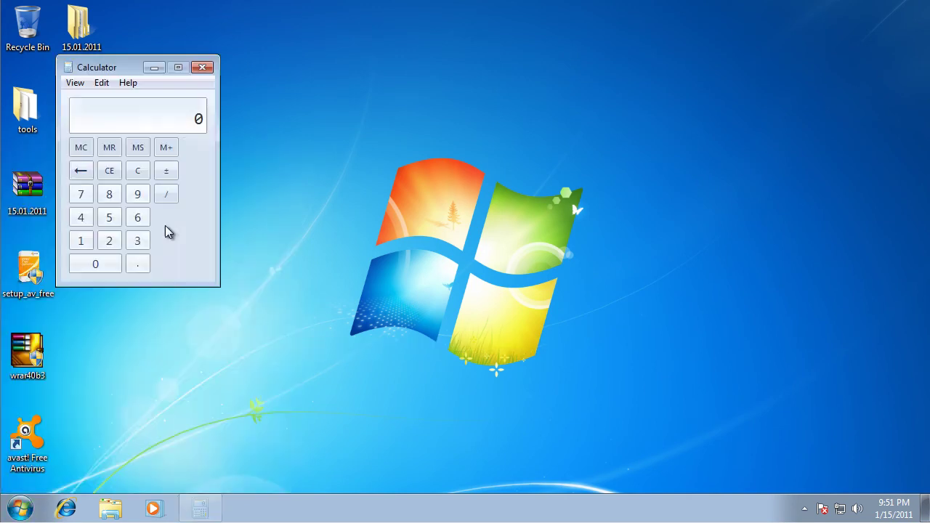
mouse_move(200, 520)
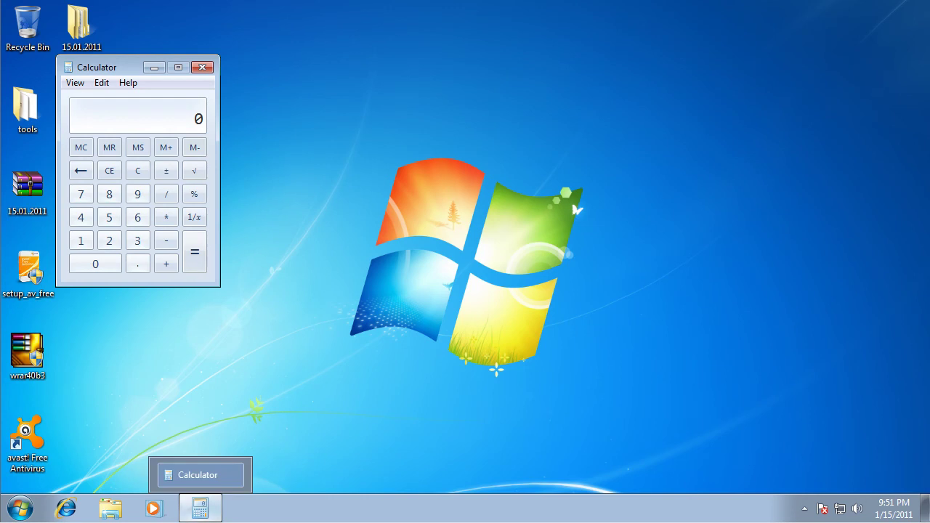
left_click(204, 68)
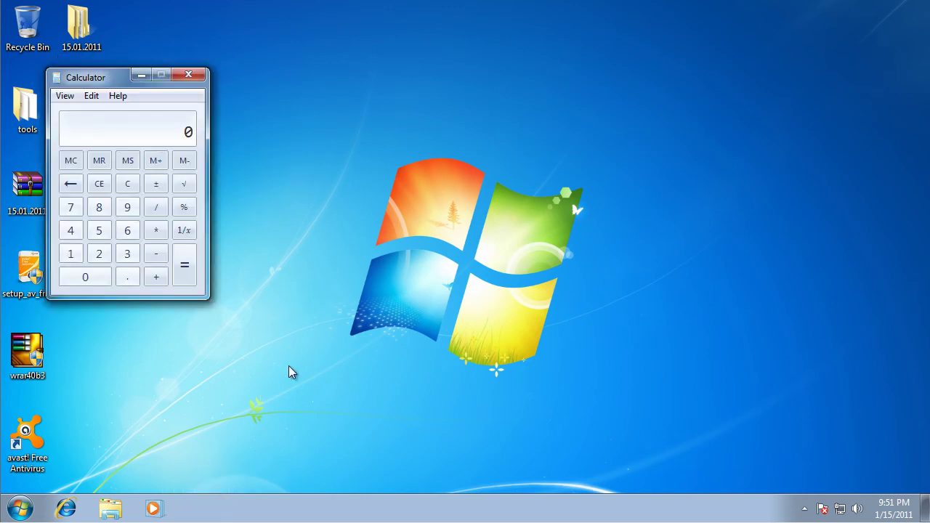
type("89")
key("Escape")
type("12")
left_click(189, 76)
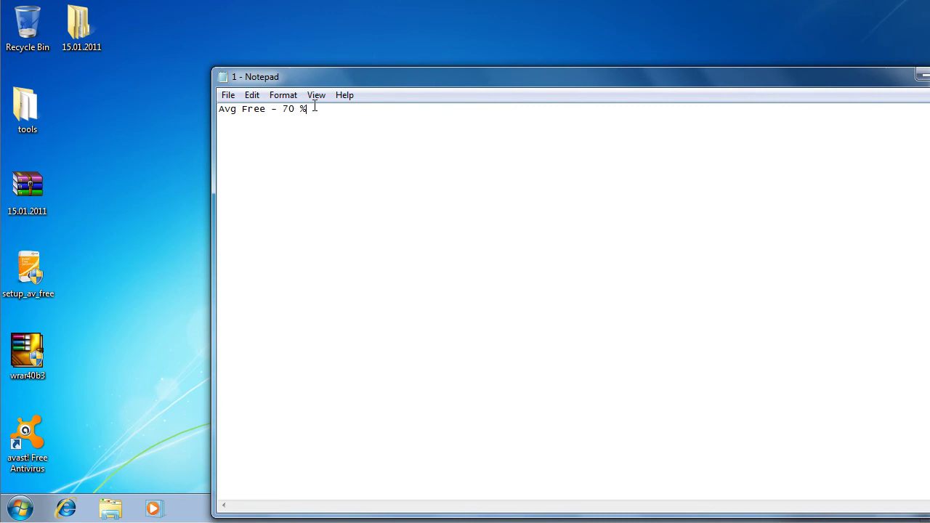
- Place the caret below the Avg Free - 70 % line, relaunch Calculator via search, and evaluate 9-77
left_click_drag(311, 108, 193, 109)
left_click(374, 157)
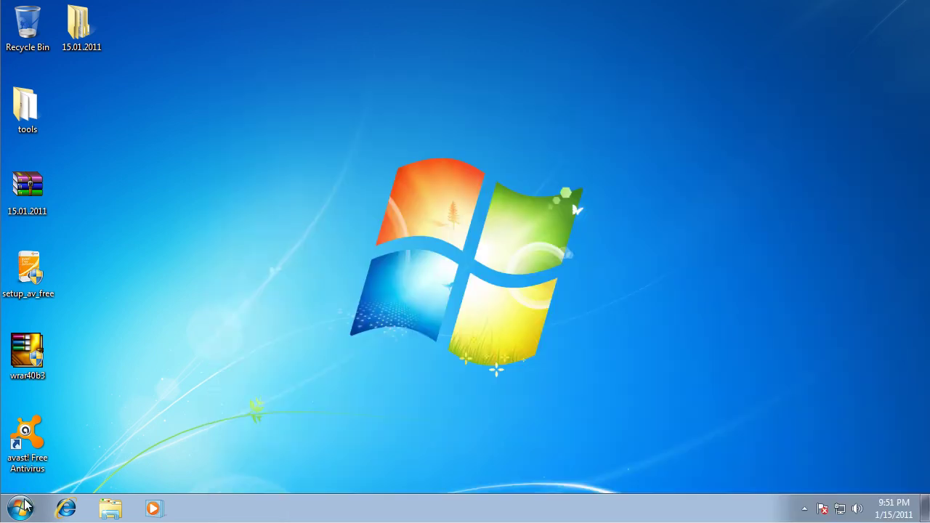
left_click(21, 508)
type("cal")
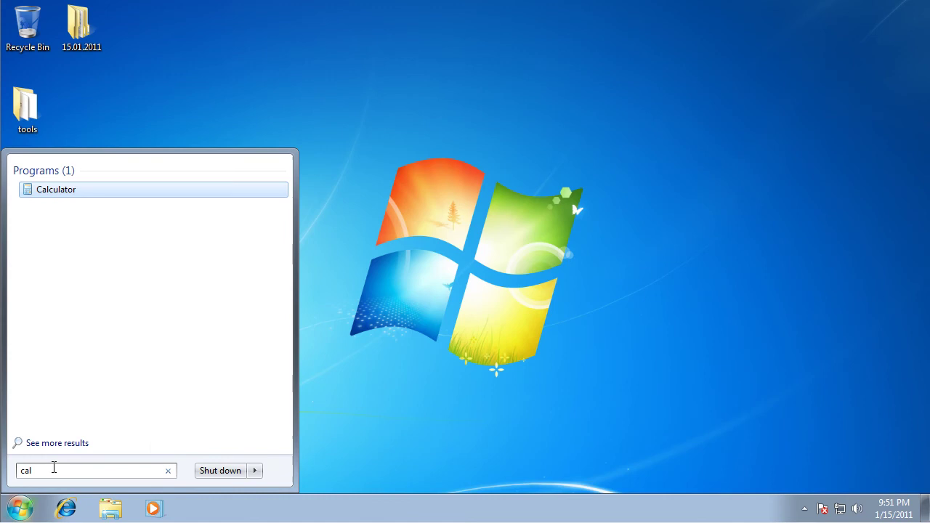
left_click(52, 191)
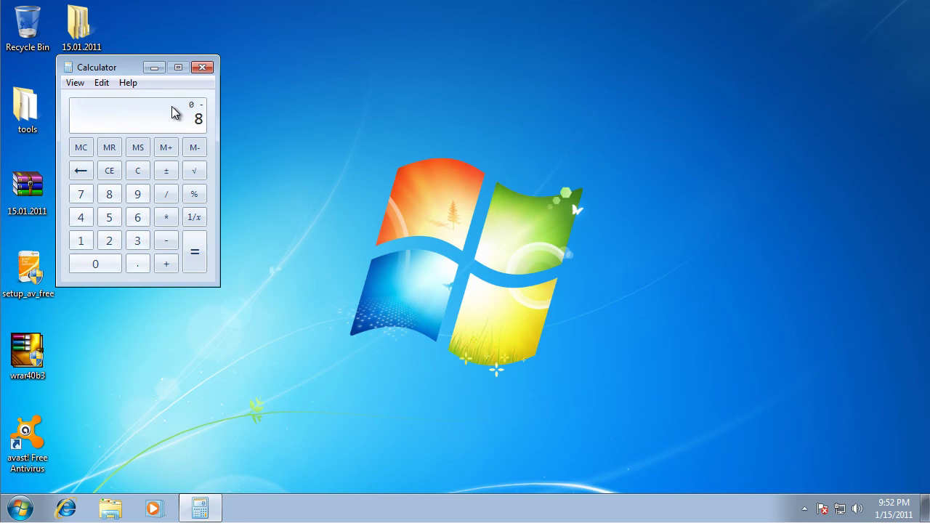
type("9-")
type("77")
key("Return")
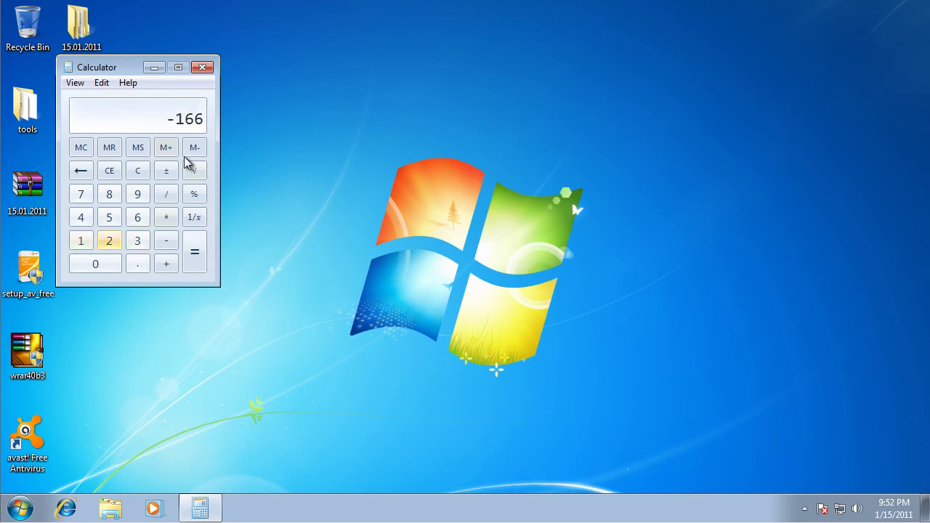
- Clear the wrong -166, compute 89-77 = 12, and log 12 % for Avast in Notepad
left_click(138, 171)
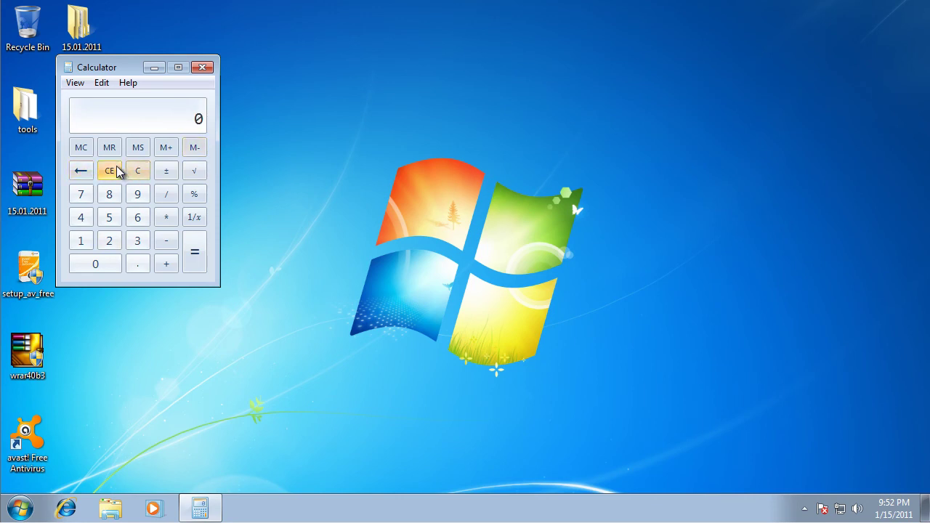
type("89-77")
key("Return")
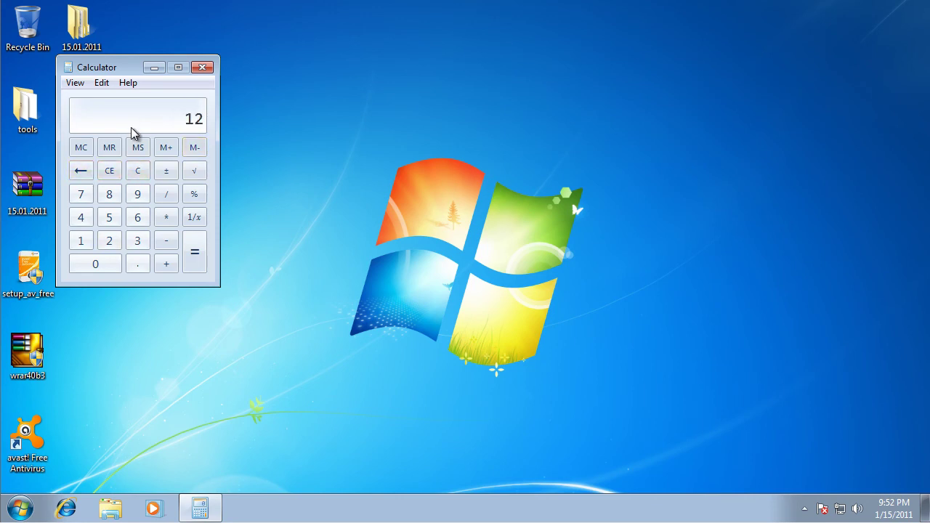
left_click(202, 66)
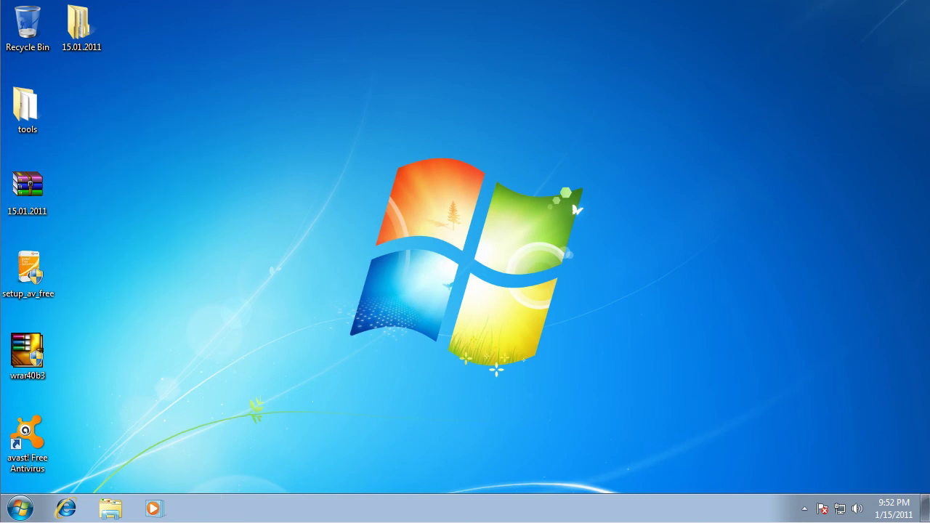
type("12")
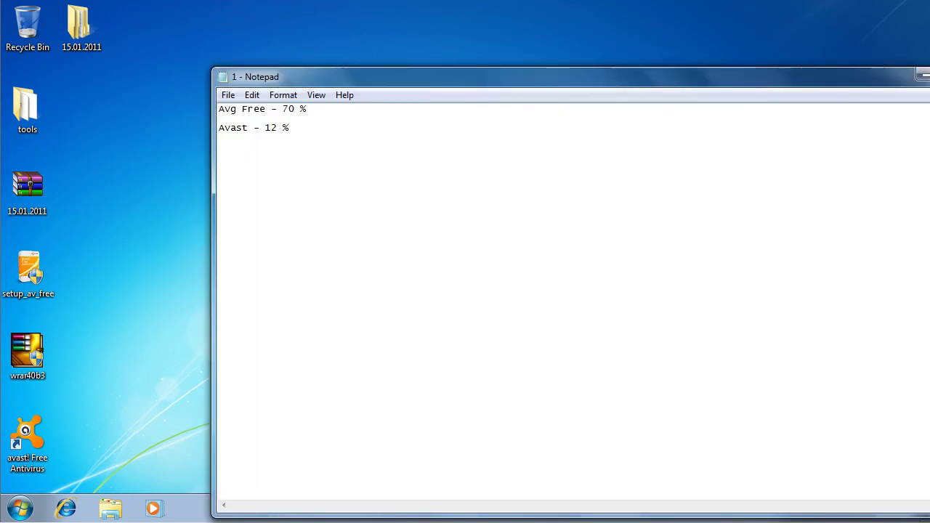
type(" %")
key("Return")
key("Return")
- Type 'Avira' on the next Notepad line, then start Avira's virus definition update
type("Avira")
left_click(923, 75)
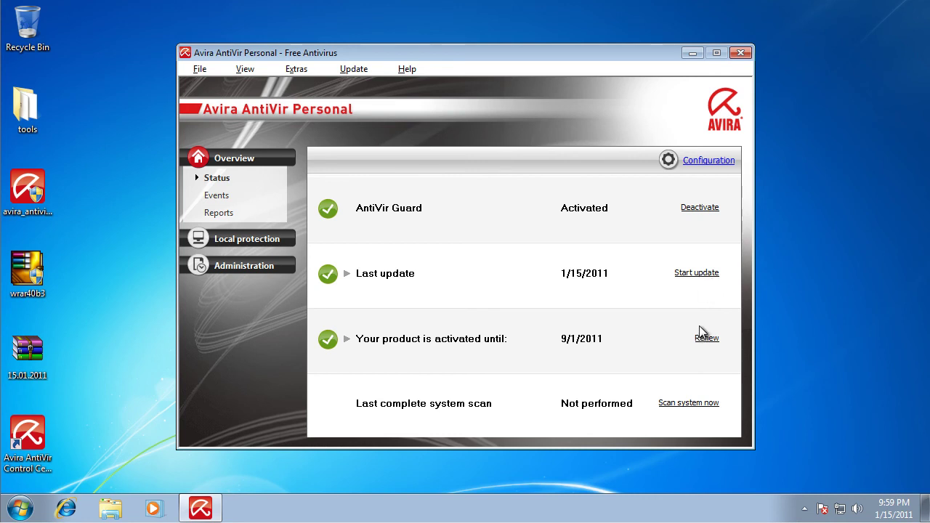
left_click(713, 282)
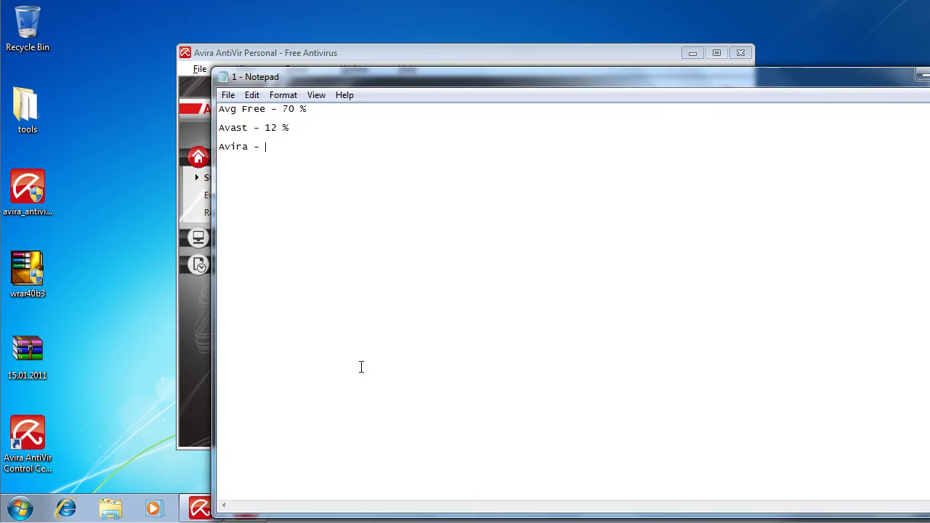
- Put the caret after 'Avira -' in the results list, then close Notepad to reach the 1.txt save prompt
left_click_drag(296, 129, 221, 120)
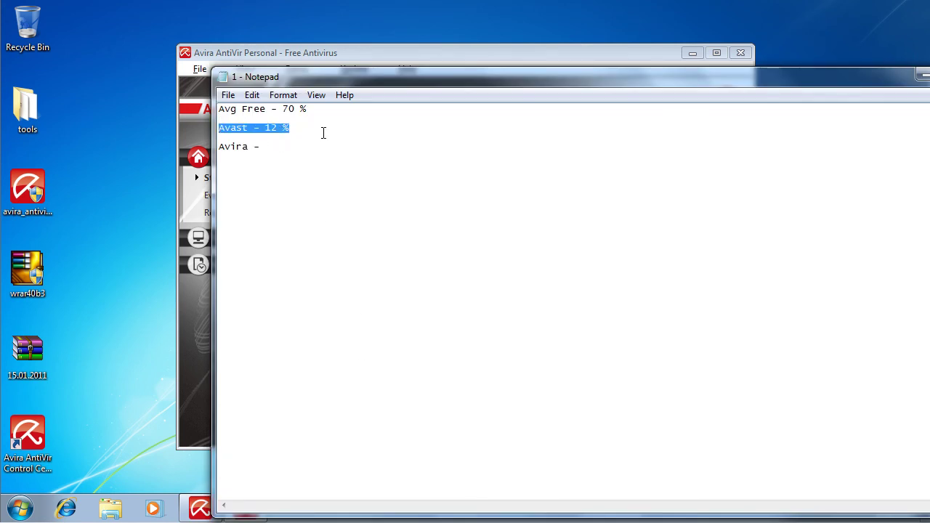
left_click(325, 110)
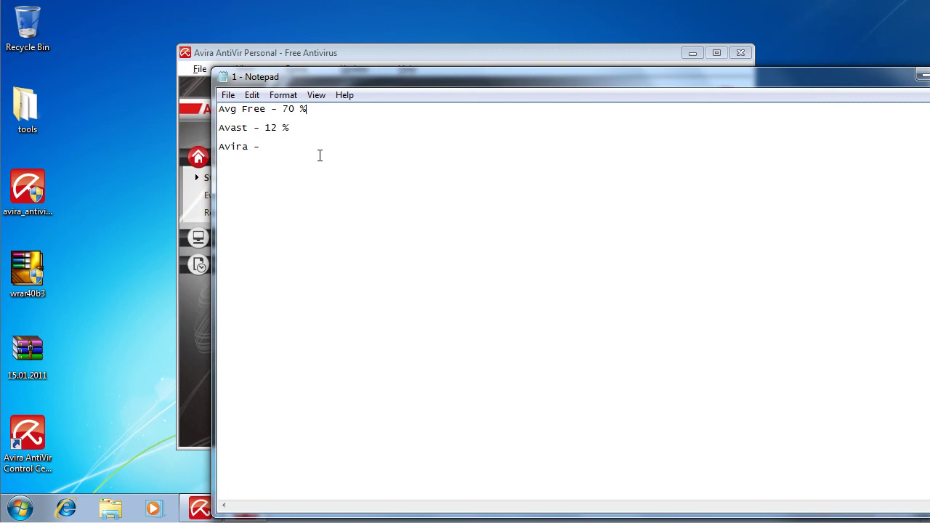
right_click(320, 150)
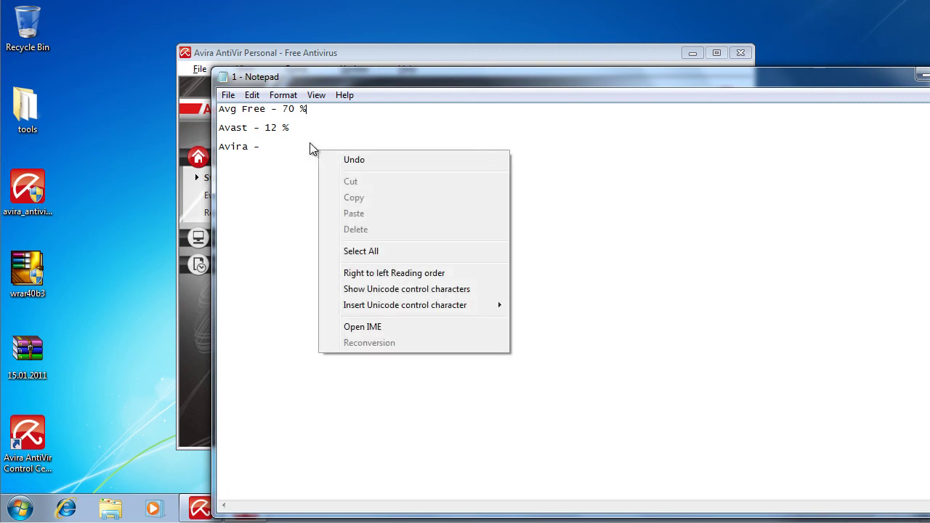
left_click(311, 144)
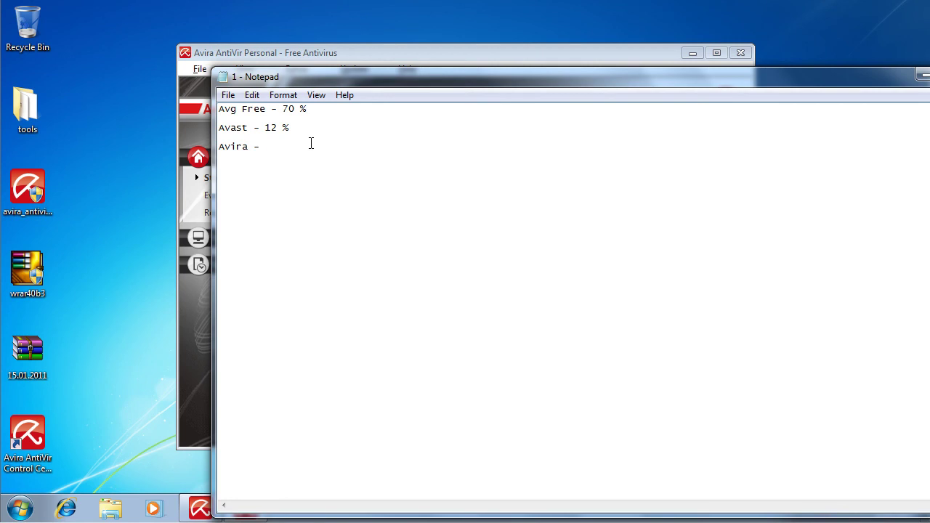
left_click_drag(860, 77, 773, 77)
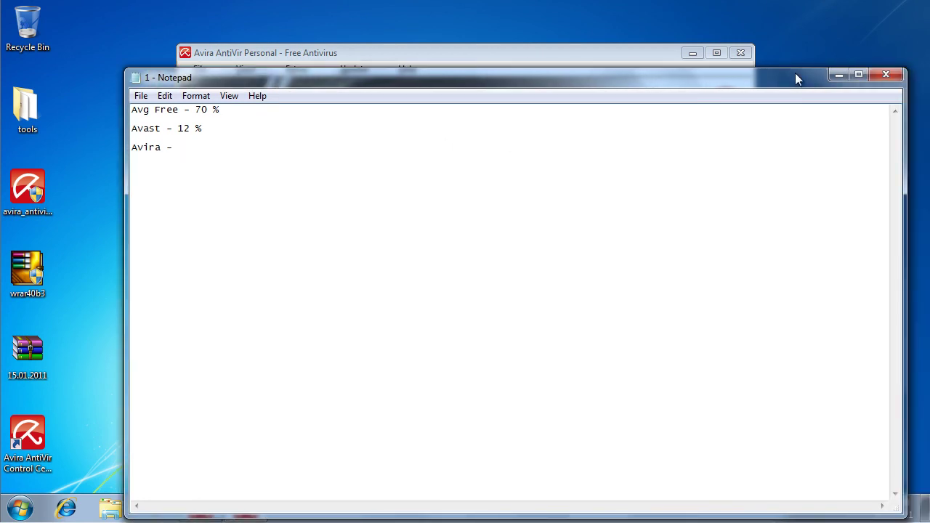
left_click(886, 75)
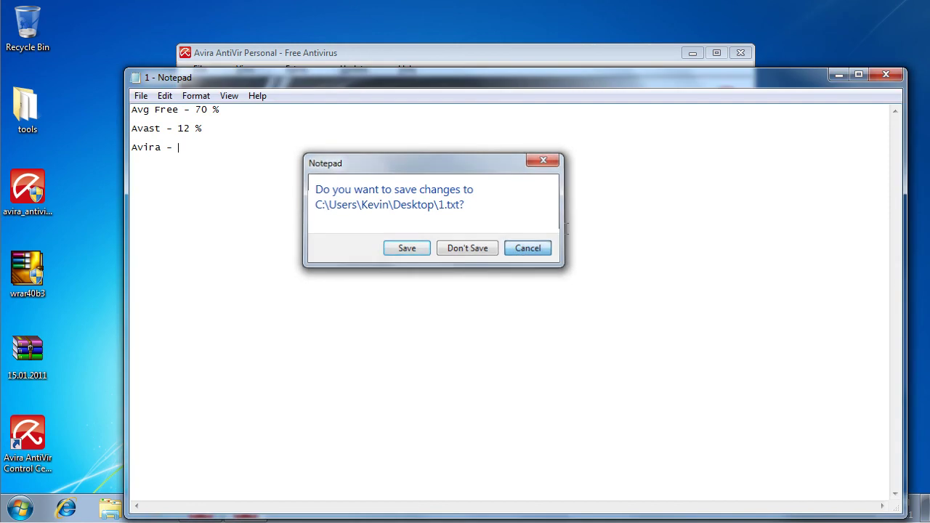
- Cancel the save prompt, close the up-to-date Updater, and set AntiVir Guard to Deactivated
left_click(529, 247)
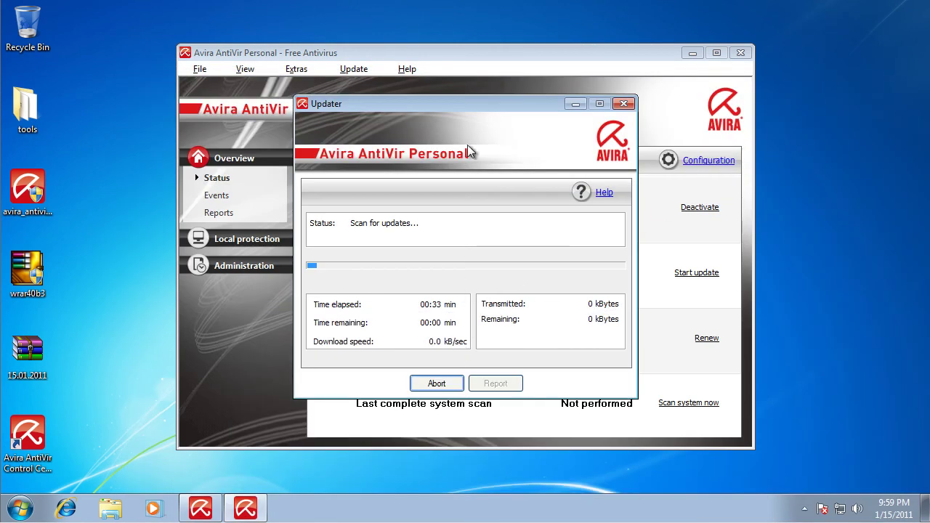
left_click_drag(466, 103, 480, 143)
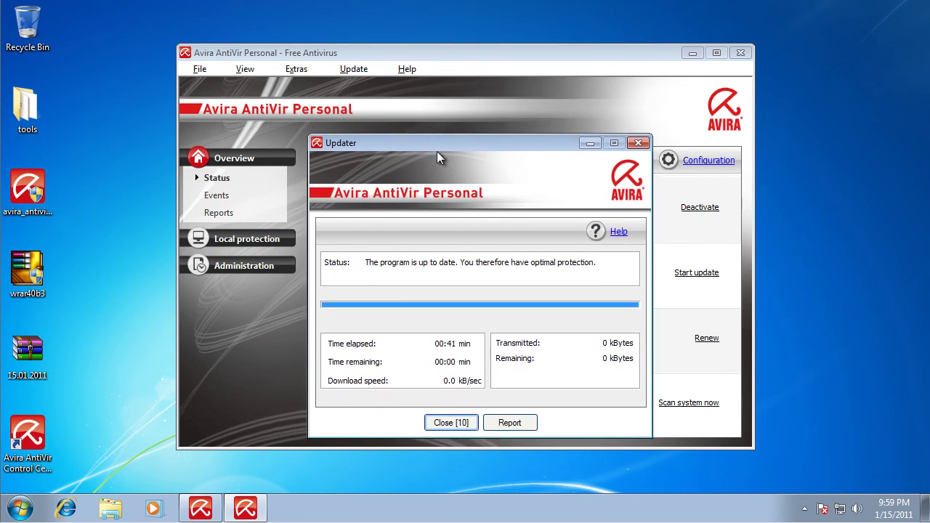
left_click(464, 425)
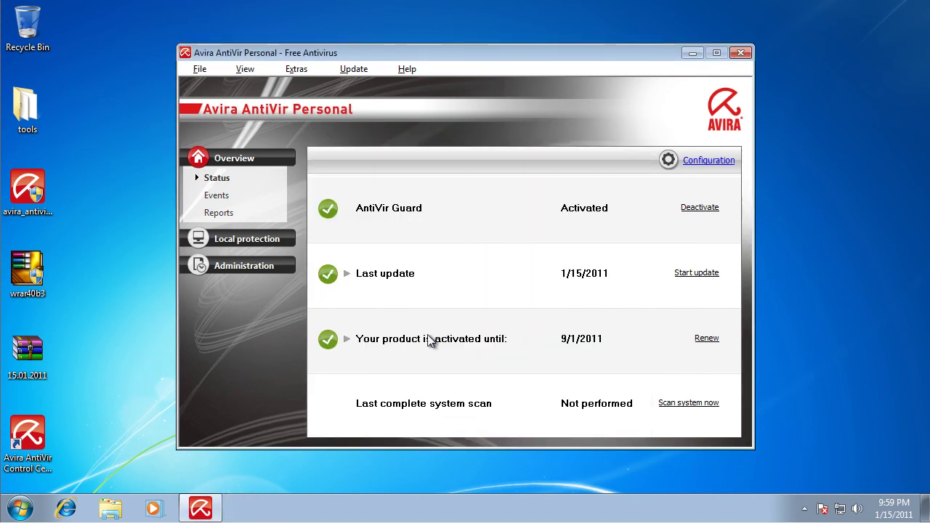
left_click(700, 209)
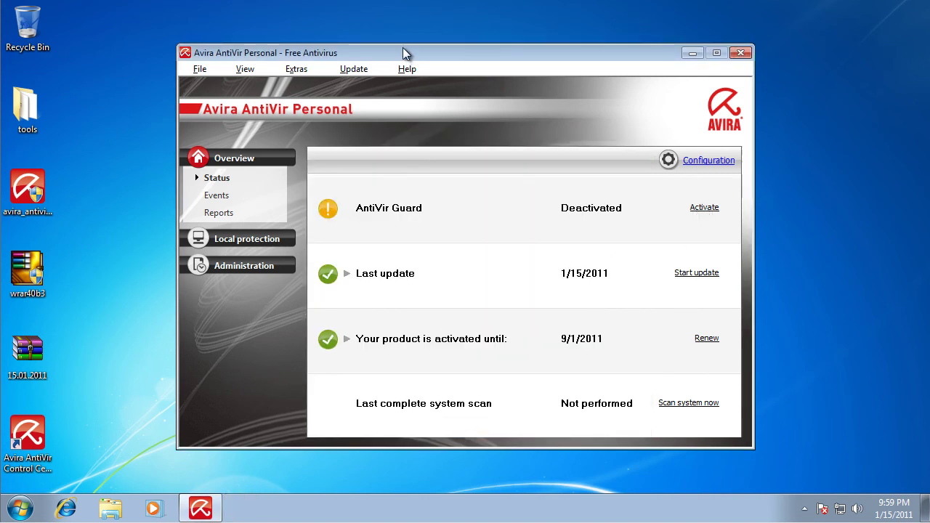
left_click_drag(405, 54, 580, 54)
right_click(44, 190)
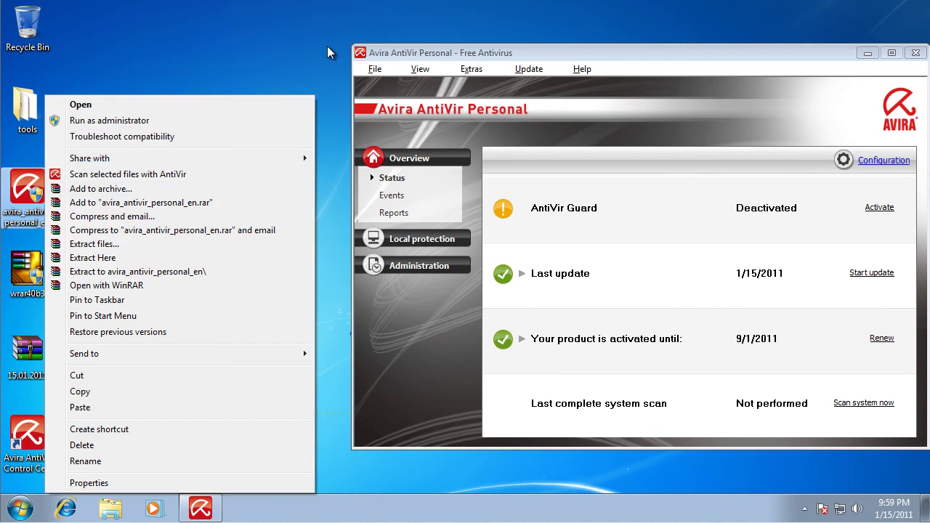
- Extract 15.01.2011.rar with its password into a 15.01.2011 folder, then activate AntiVir Guard
left_click(22, 351)
left_click_drag(19, 338, 340, 41)
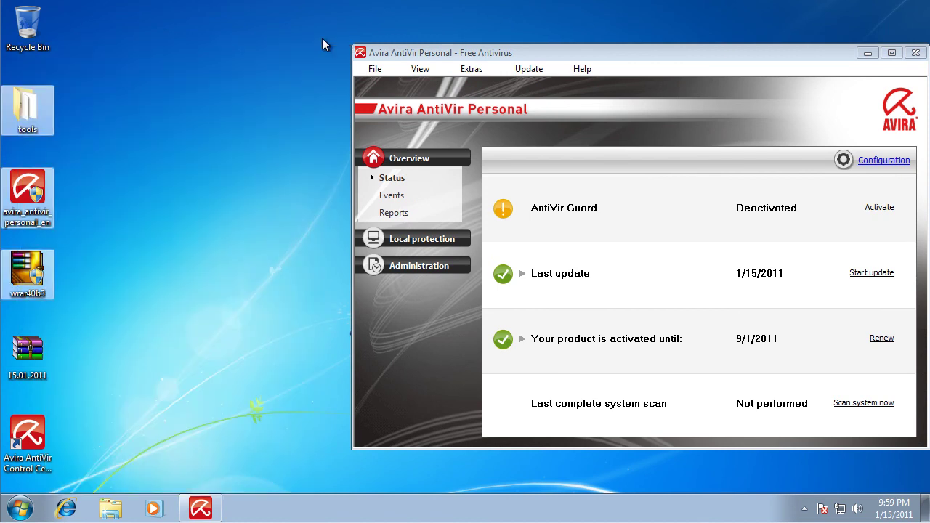
right_click(17, 359)
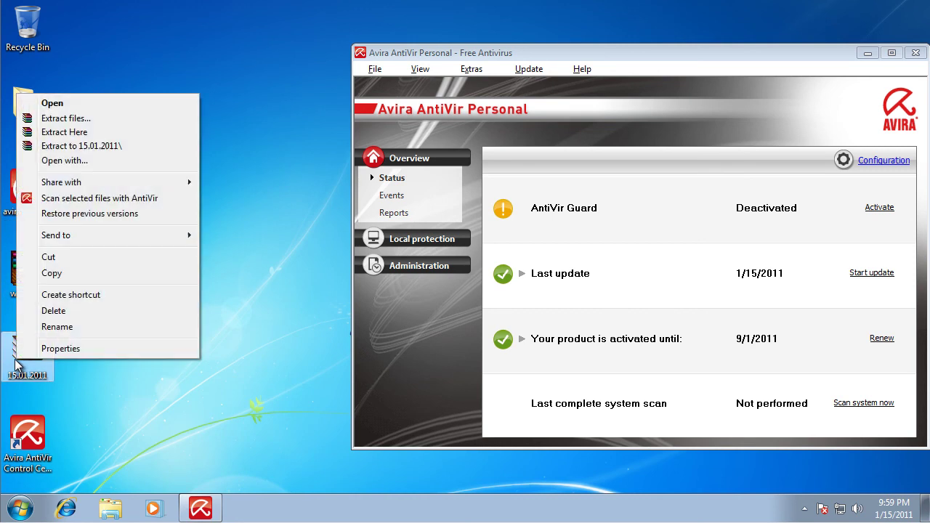
left_click(129, 148)
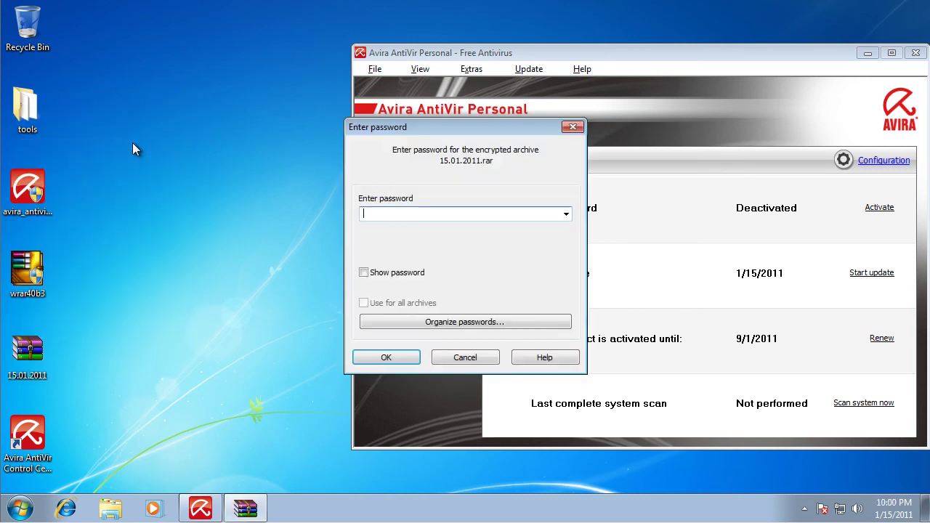
type("••")
key("Return")
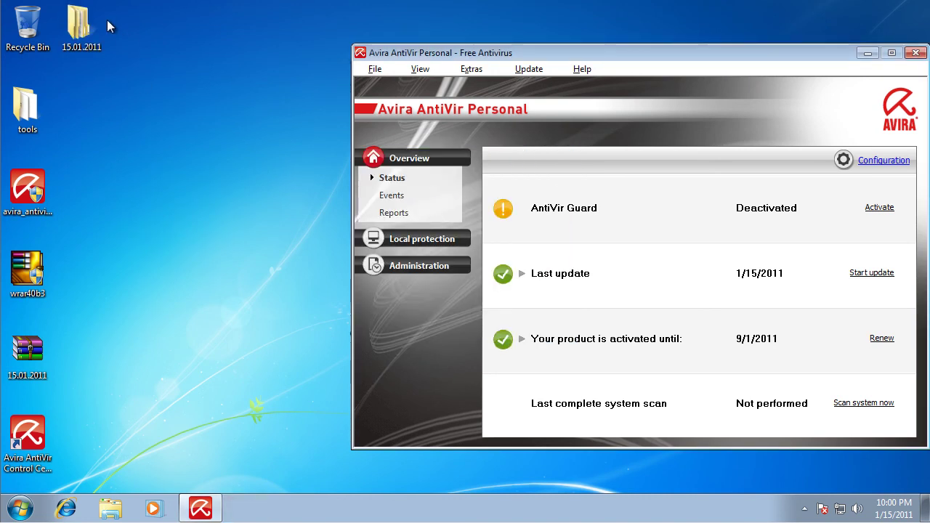
left_click_drag(776, 53, 656, 20)
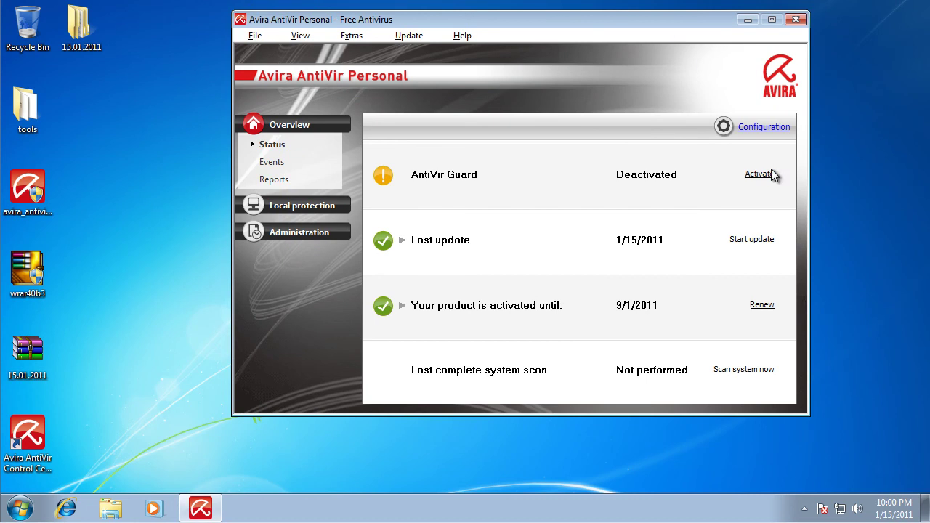
left_click(769, 175)
- Scan the 15.01.2011 folder with AntiVir and quarantine the findings: 74 detections, 72 files moved
left_click(797, 20)
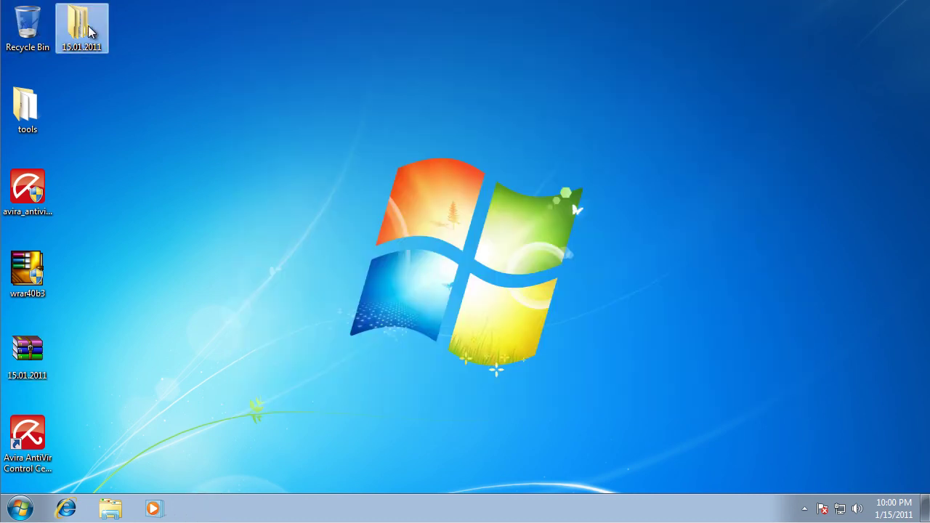
right_click(90, 24)
left_click(193, 160)
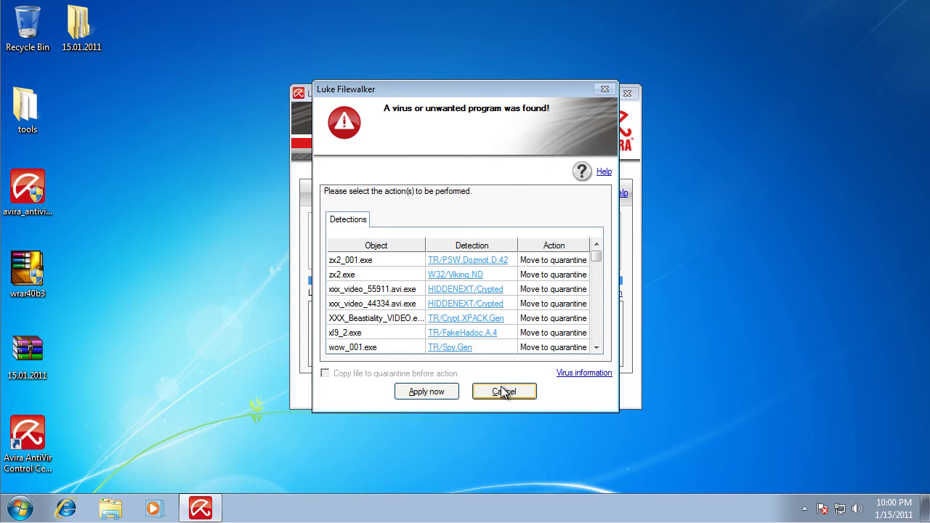
mouse_move(598, 259)
left_mouse_down()
mouse_move(595, 356)
mouse_move(607, 249)
left_mouse_up()
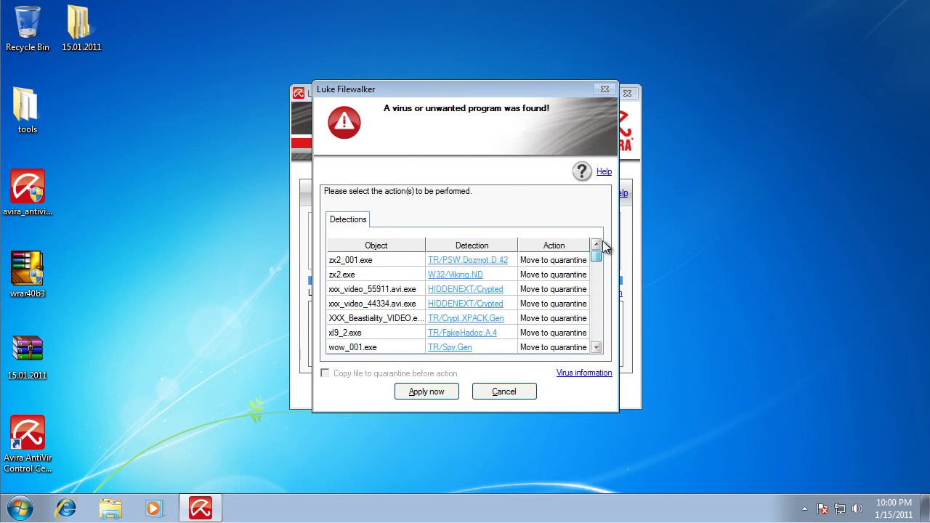
left_click(451, 392)
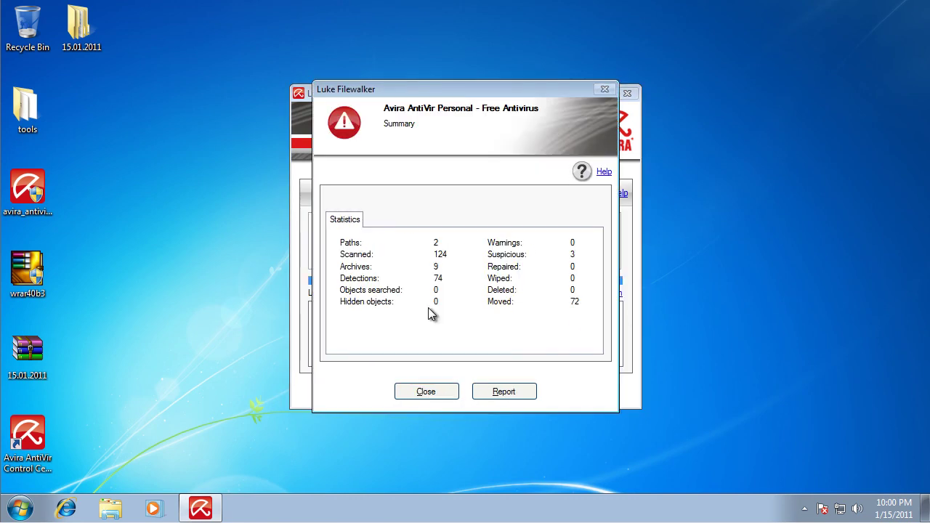
left_click(439, 392)
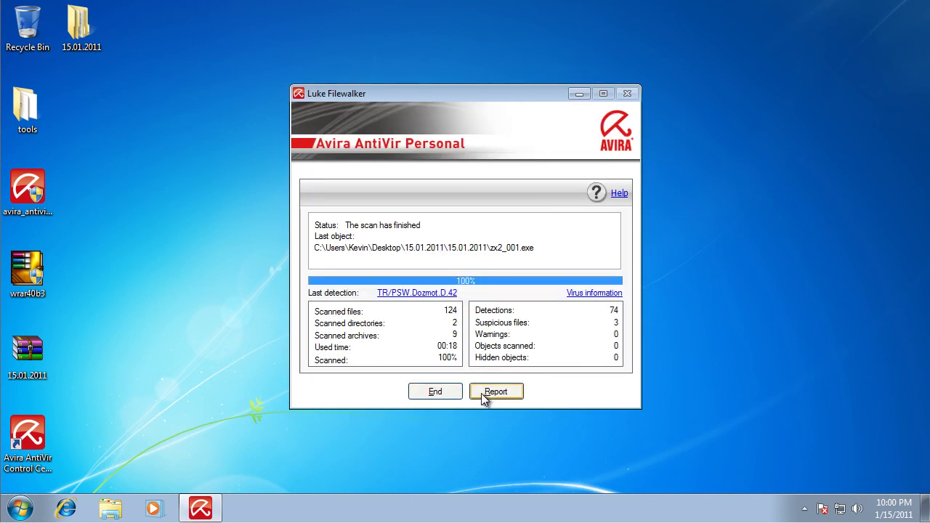
left_click(439, 392)
- Rescan the 15.01.2011 folder with AntiVir, confirming 0 detections in 20 files
right_click(95, 27)
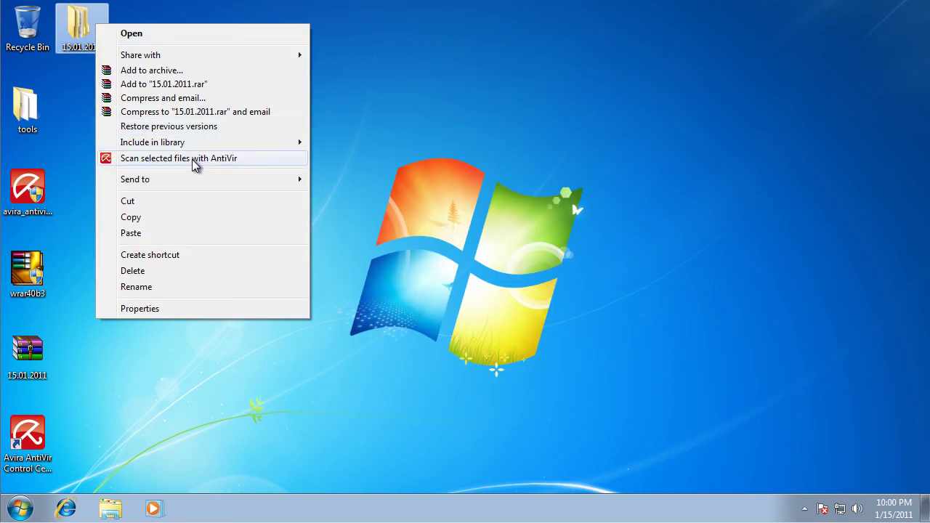
left_click(195, 158)
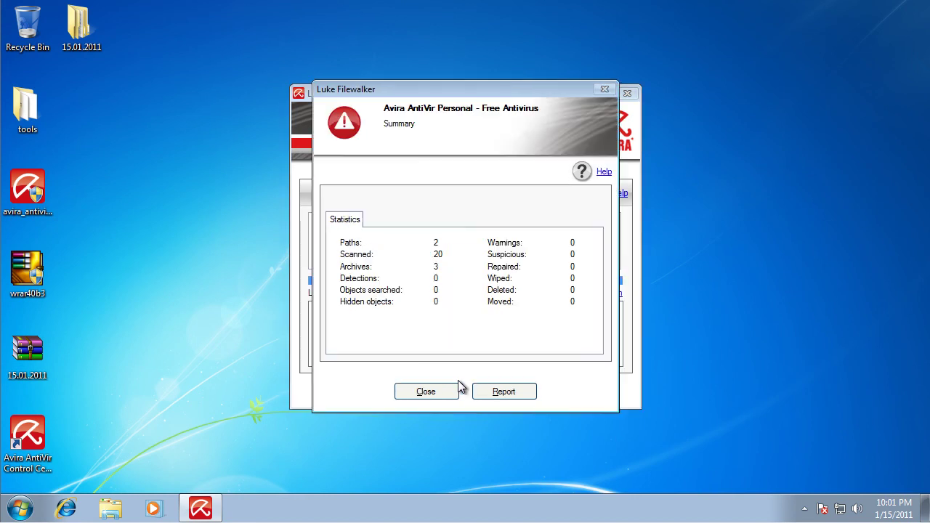
left_click(444, 395)
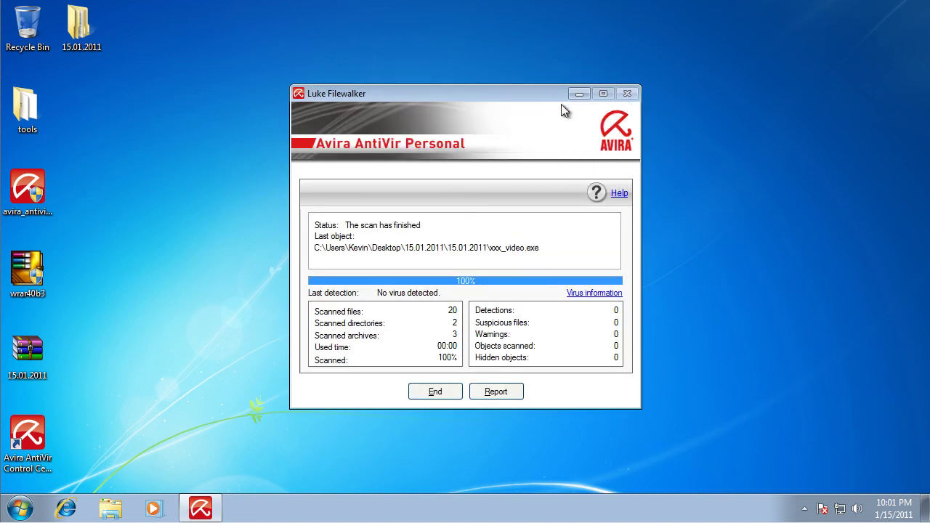
- Check the folder's properties for its 17-file count, then close the scan window and properties
right_click(100, 29)
left_click(166, 318)
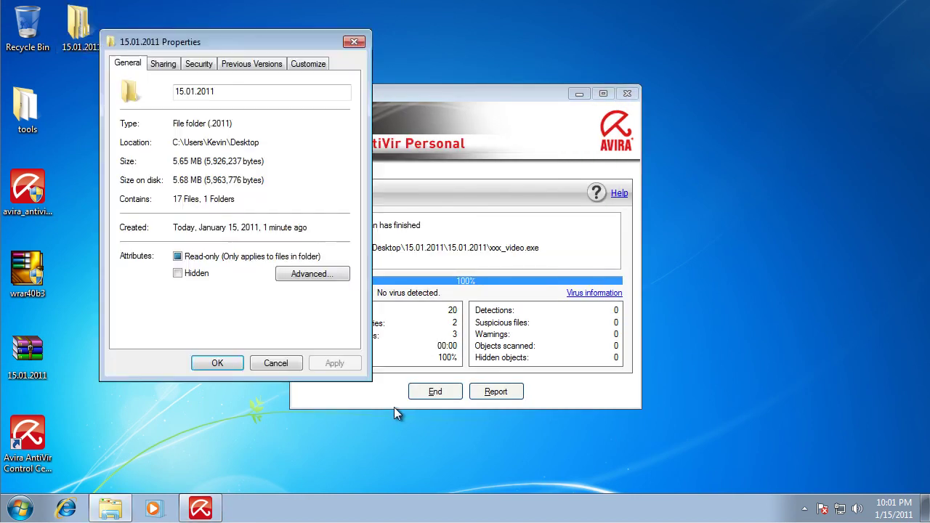
left_click(435, 392)
left_click(276, 364)
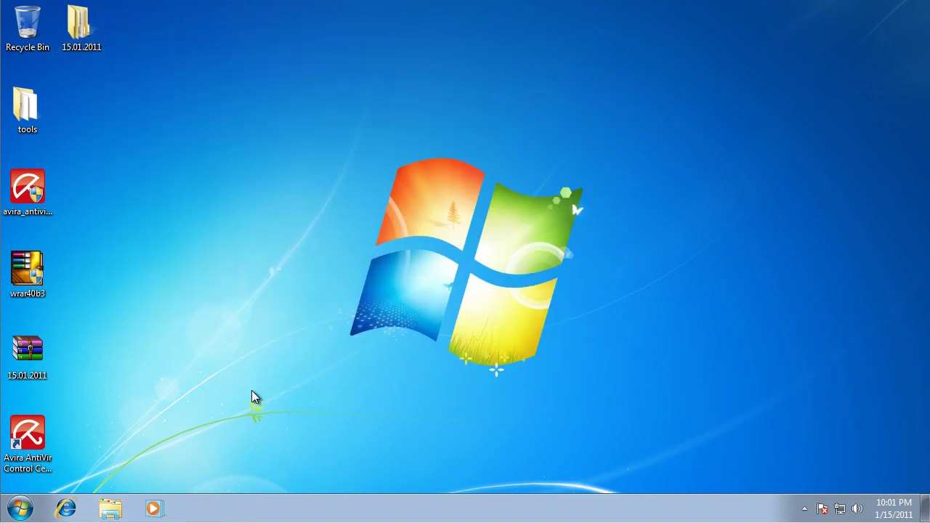
- Launch Calculator by searching 'ca' in the Start menu
left_click(32, 504)
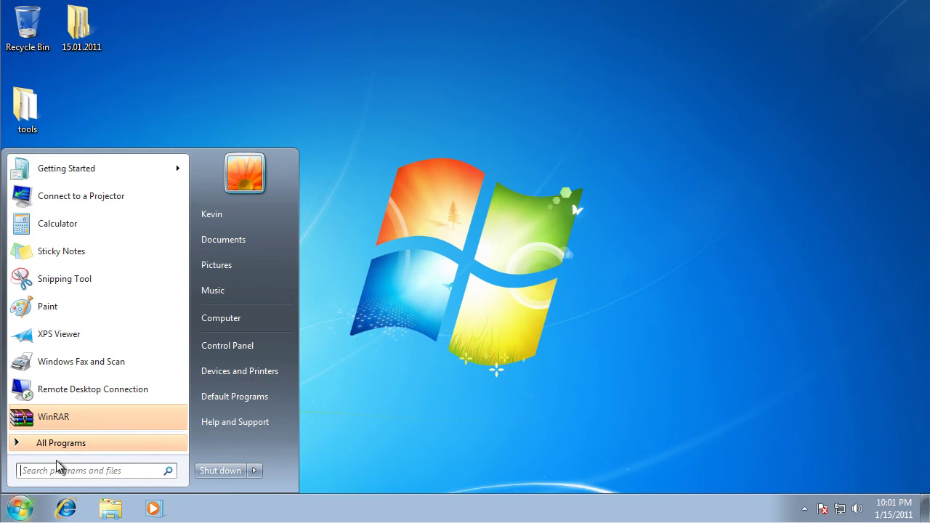
left_click(71, 445)
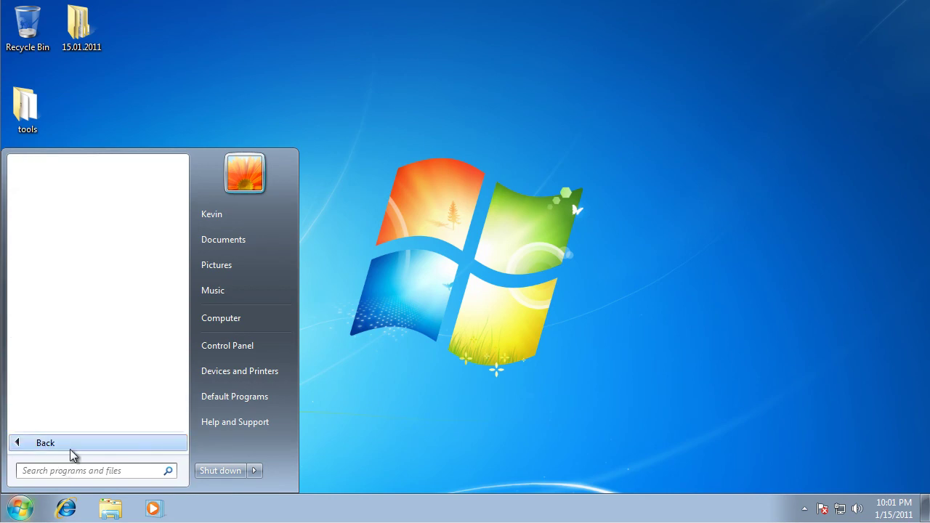
left_click(95, 470)
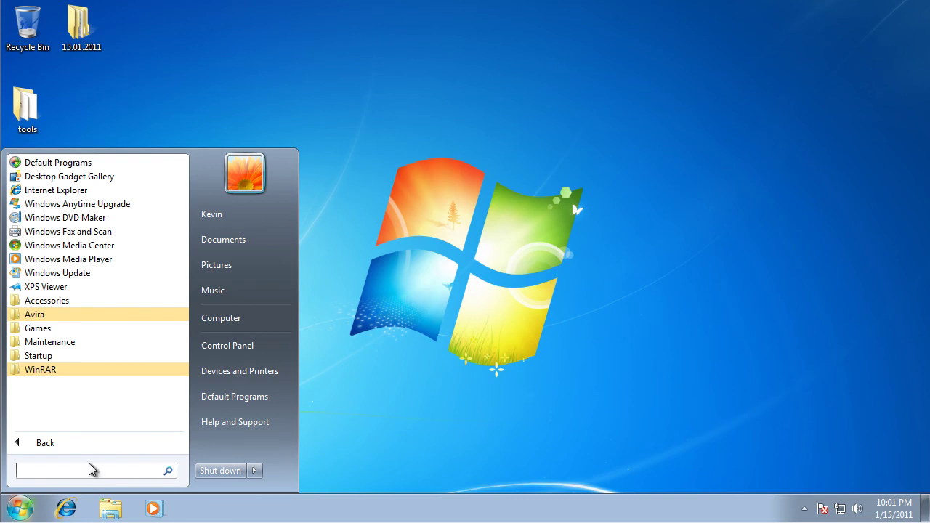
type("ca")
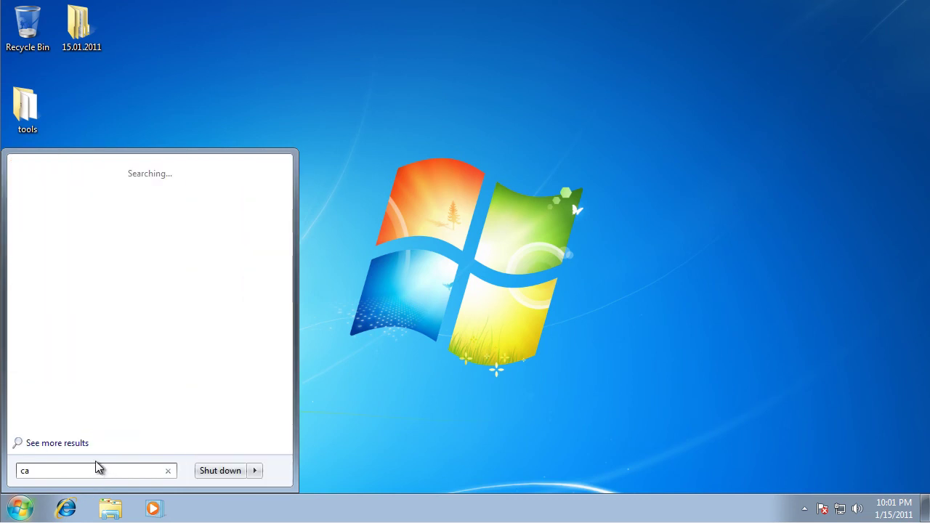
left_click(59, 193)
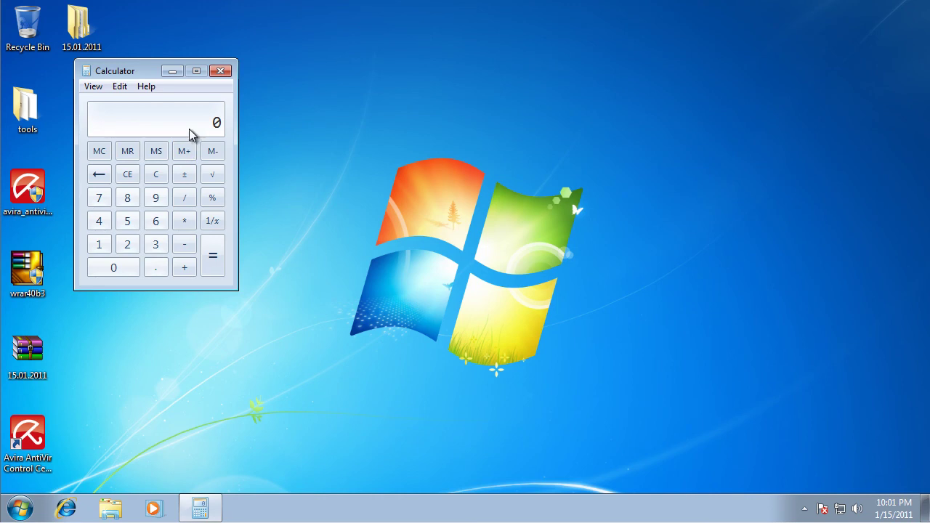
- Compute 89 - 17 = 72 and record 72 % after 'Avira -' in the Notepad results
type("8")
type("17")
key("Return")
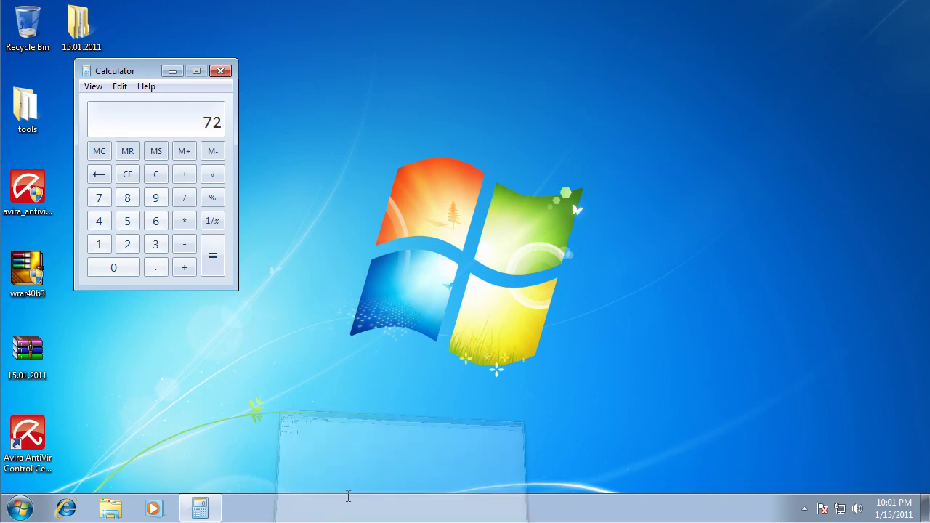
left_click(345, 498)
type("72")
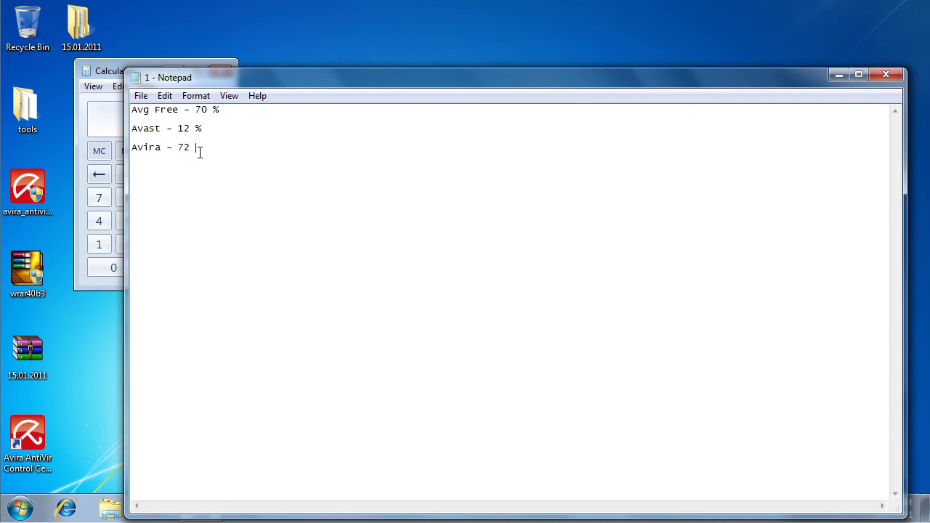
type(" %")
left_click_drag(177, 129, 186, 129)
- Reset the Calculator display to zero, move its window aside and close Calculator
left_click(274, 129)
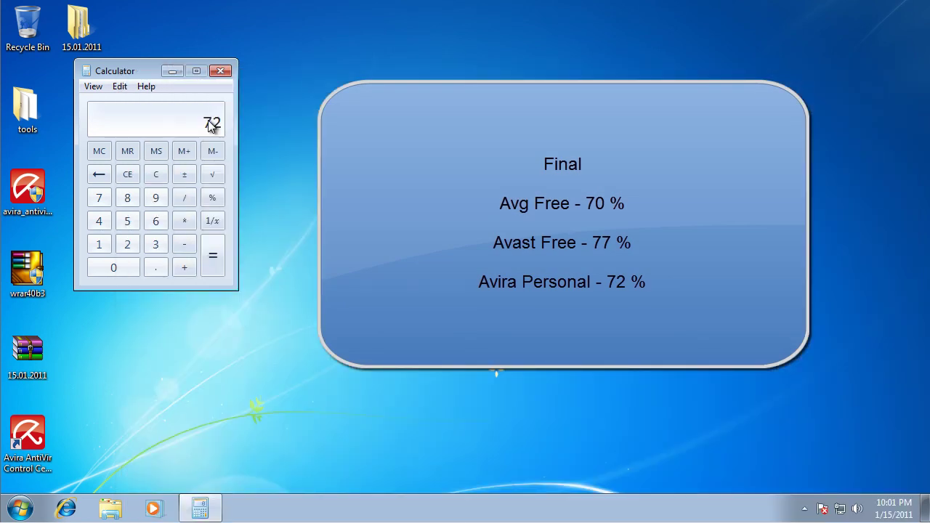
key("Escape")
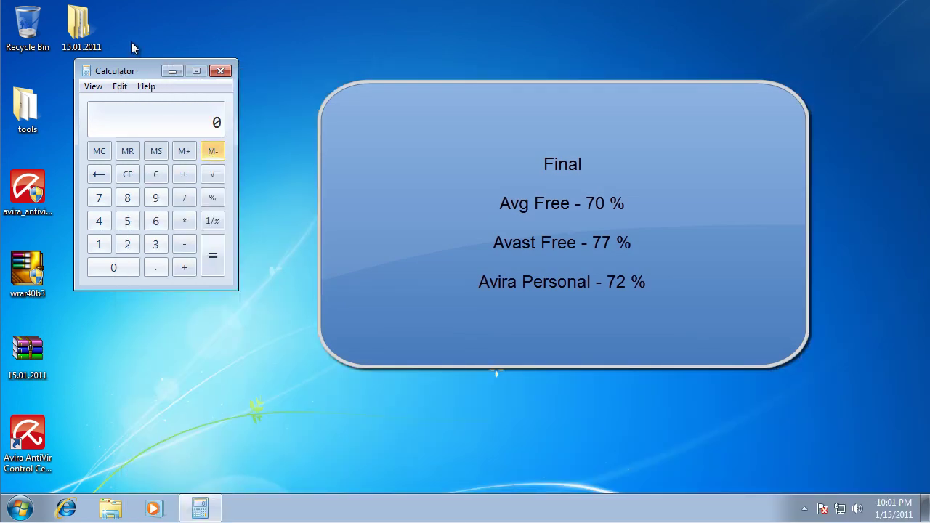
left_click_drag(144, 67, 346, 74)
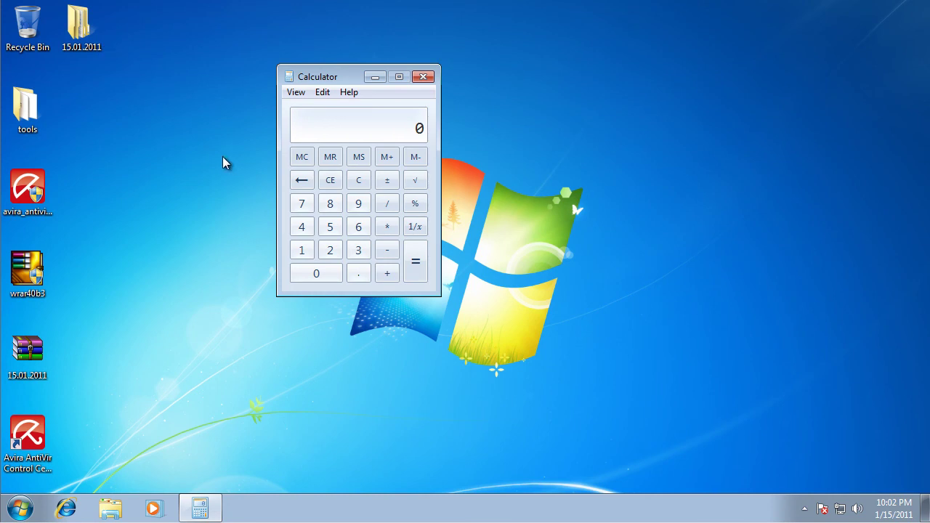
left_click_drag(263, 43, 487, 326)
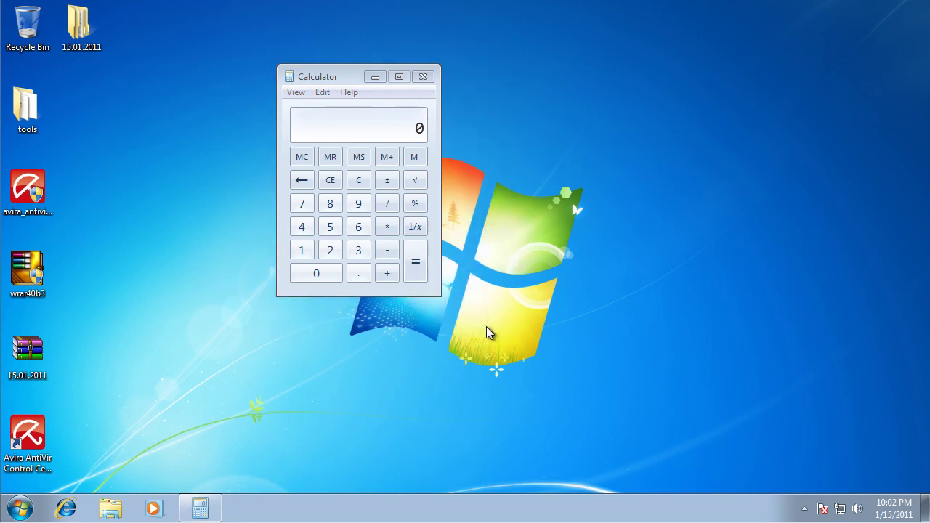
left_click(428, 76)
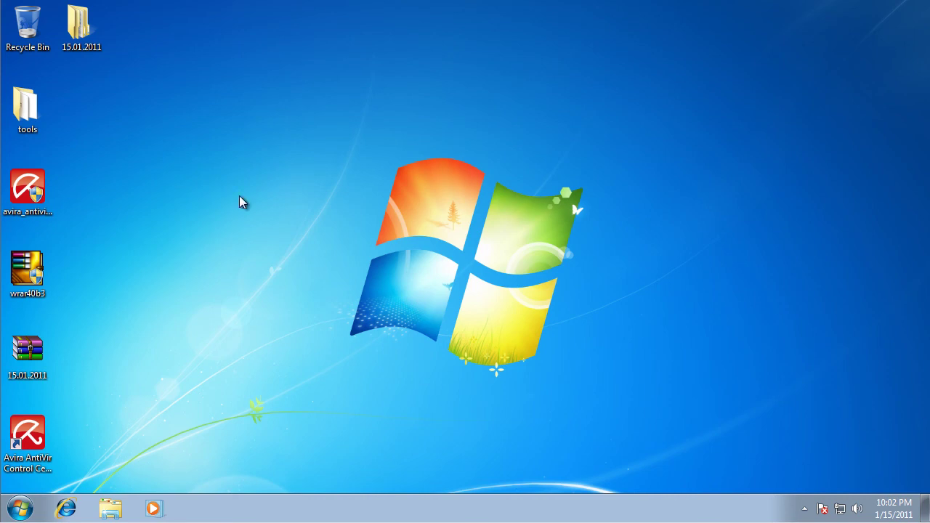
- Review the Avira and Avast result lines in the Notepad list by highlighting them
left_click_drag(245, 107, 651, 415)
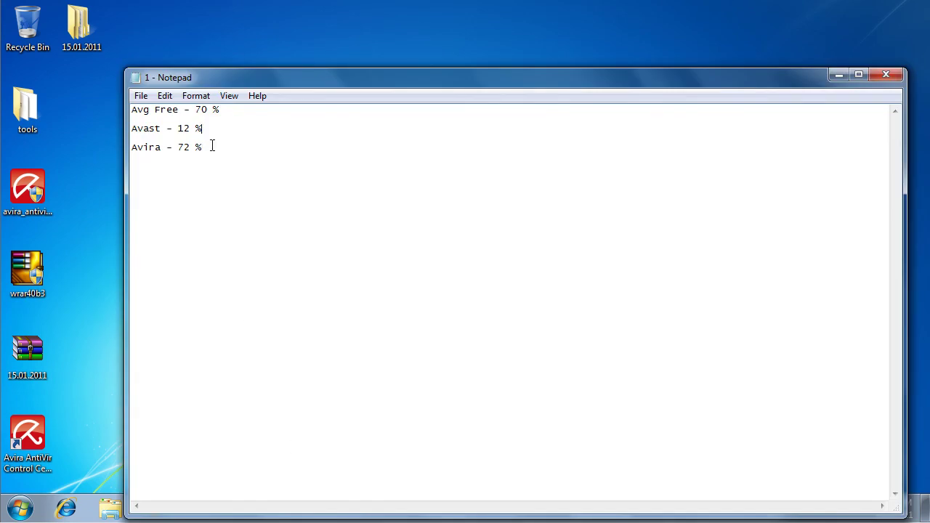
left_click_drag(212, 146, 132, 146)
left_click(315, 146)
left_click_drag(214, 130, 104, 129)
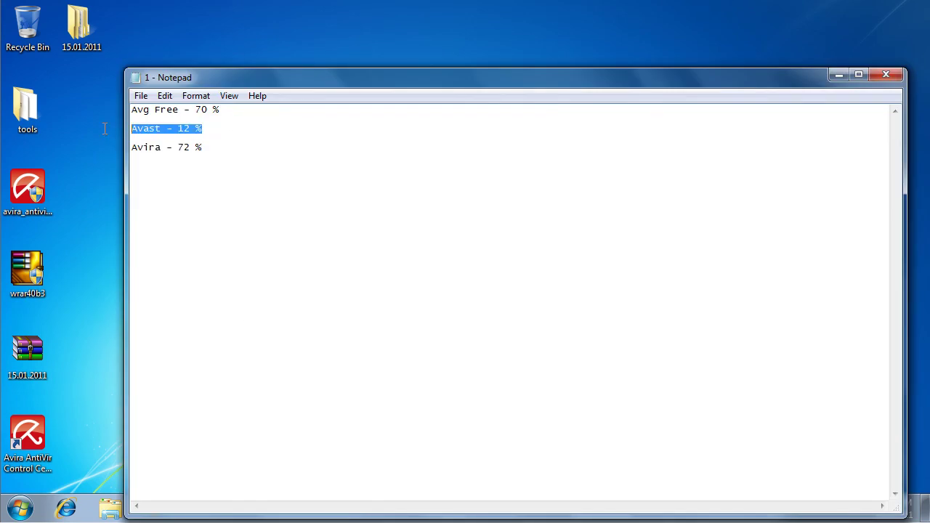
left_click(233, 129)
left_click_drag(218, 128, 120, 133)
left_click(200, 128)
left_click_drag(209, 128, 119, 130)
- Cancel closing 1.txt at the save prompt and minimize Notepad to show the desktop
left_click(882, 75)
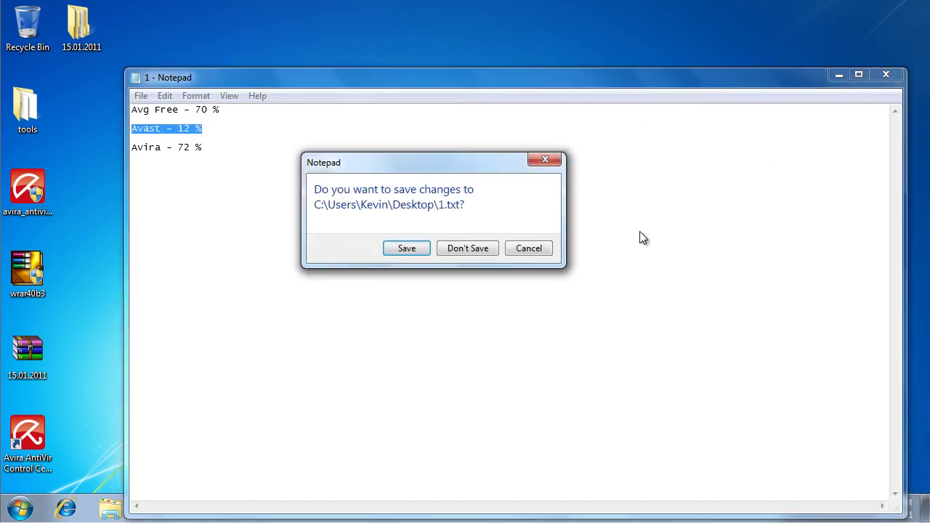
left_click(548, 249)
left_click(839, 73)
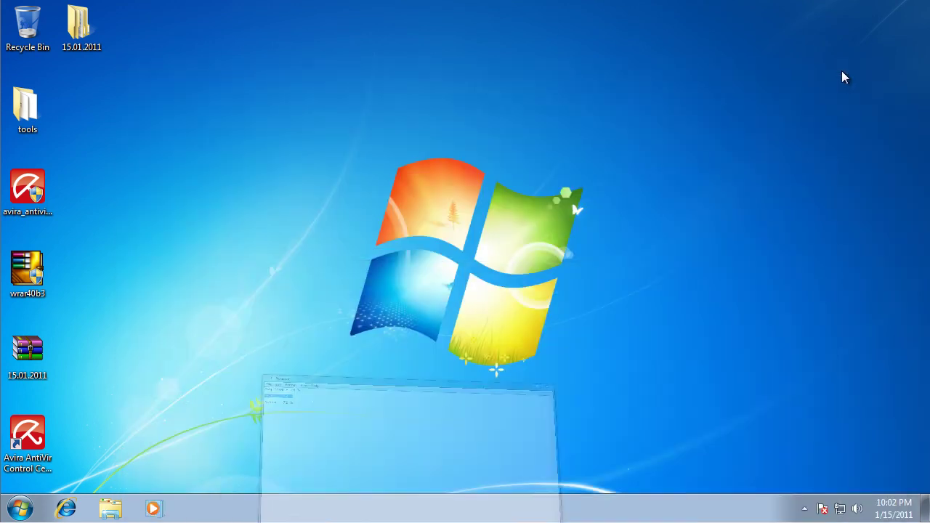